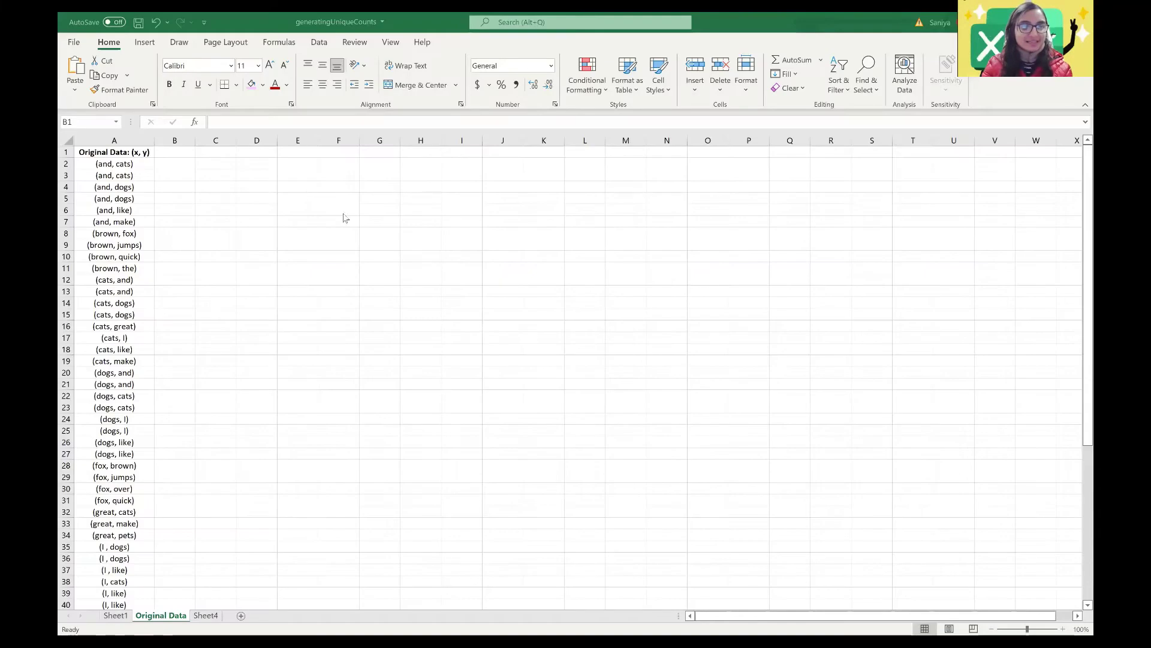
- Select the pairs in column A from A2 down to the end of the list
click(156, 140)
click(113, 164)
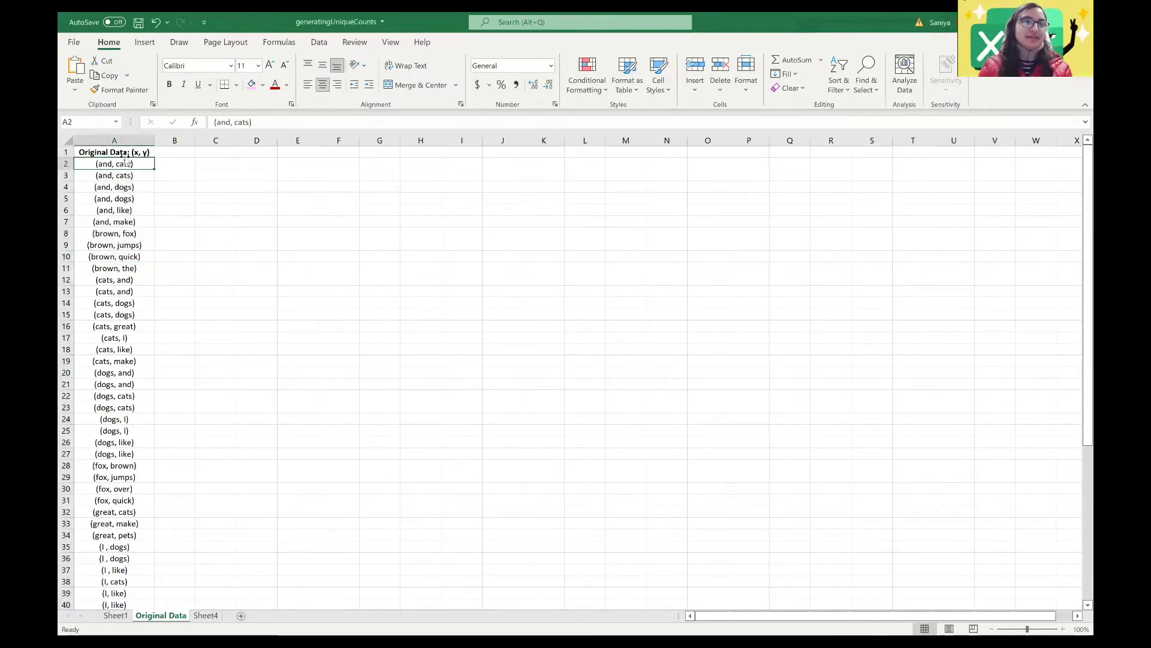
click(113, 140)
click(123, 162)
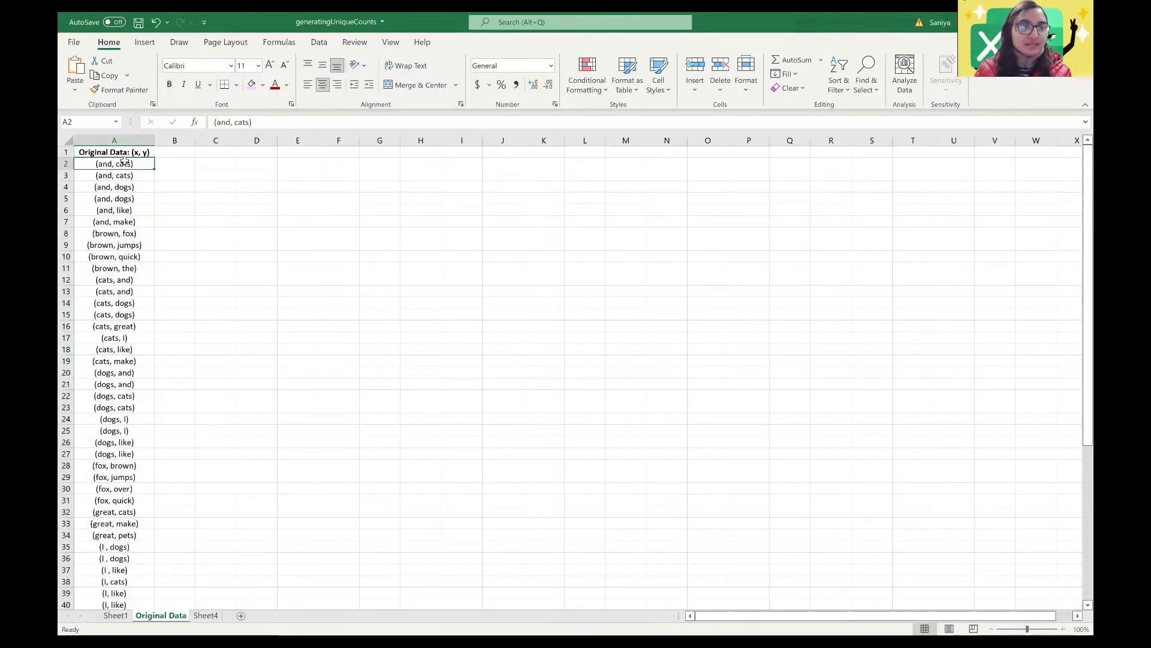
scroll(129, 195, down, 10)
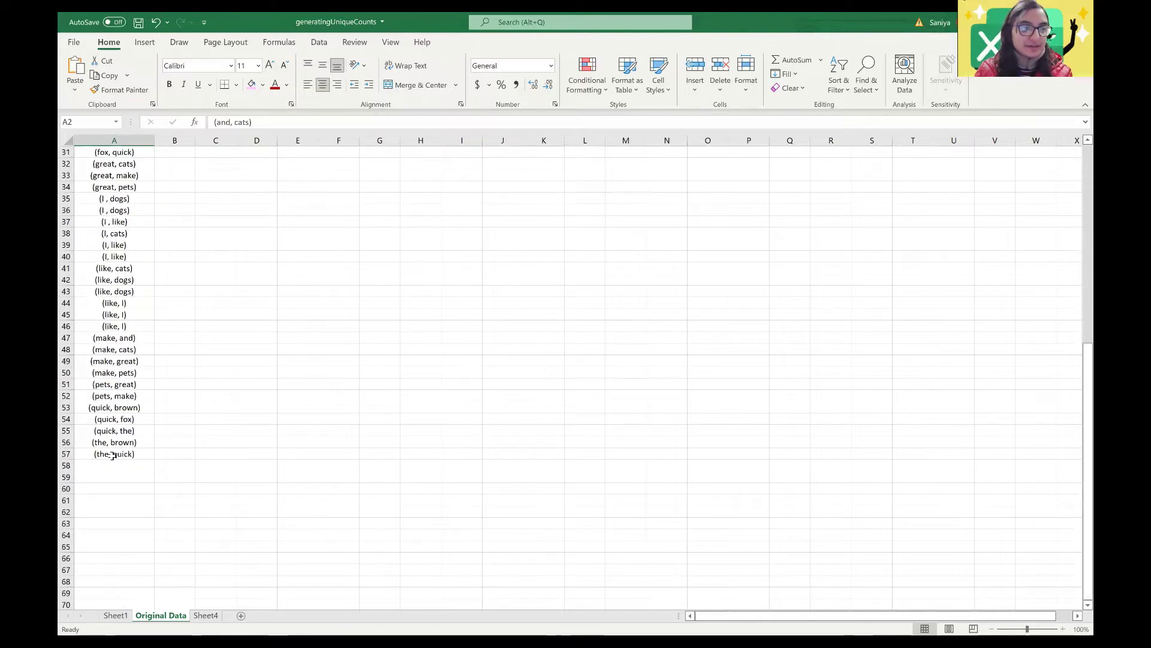
drag(115, 450, 133, 16)
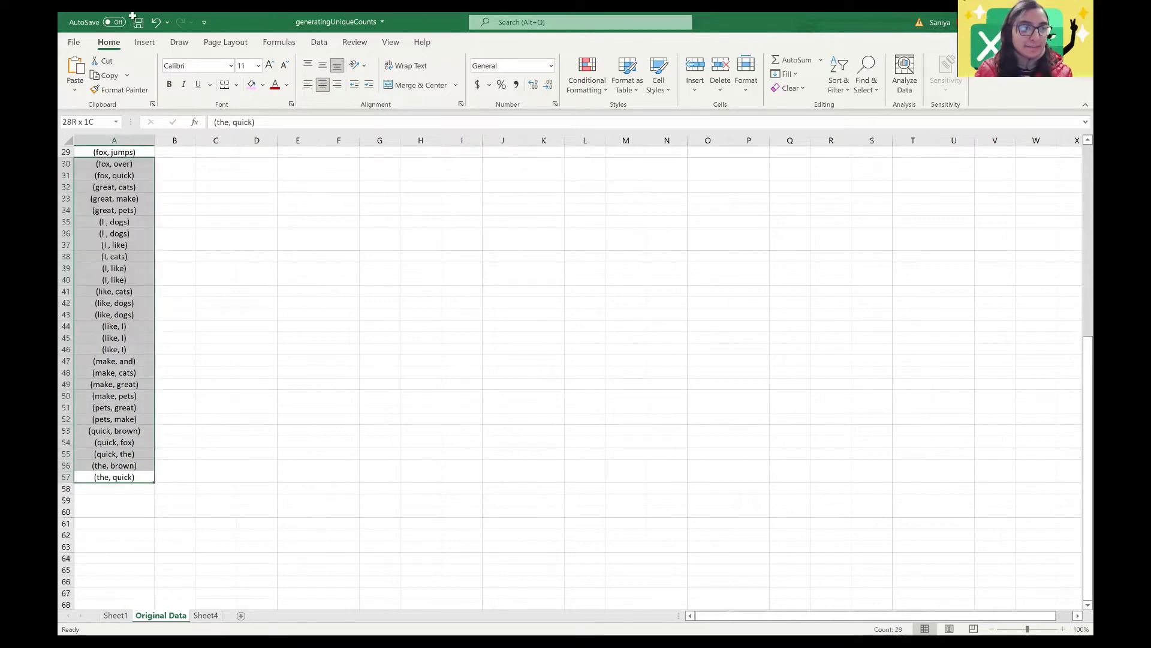
scroll(118, 147, up, 10)
click(116, 163)
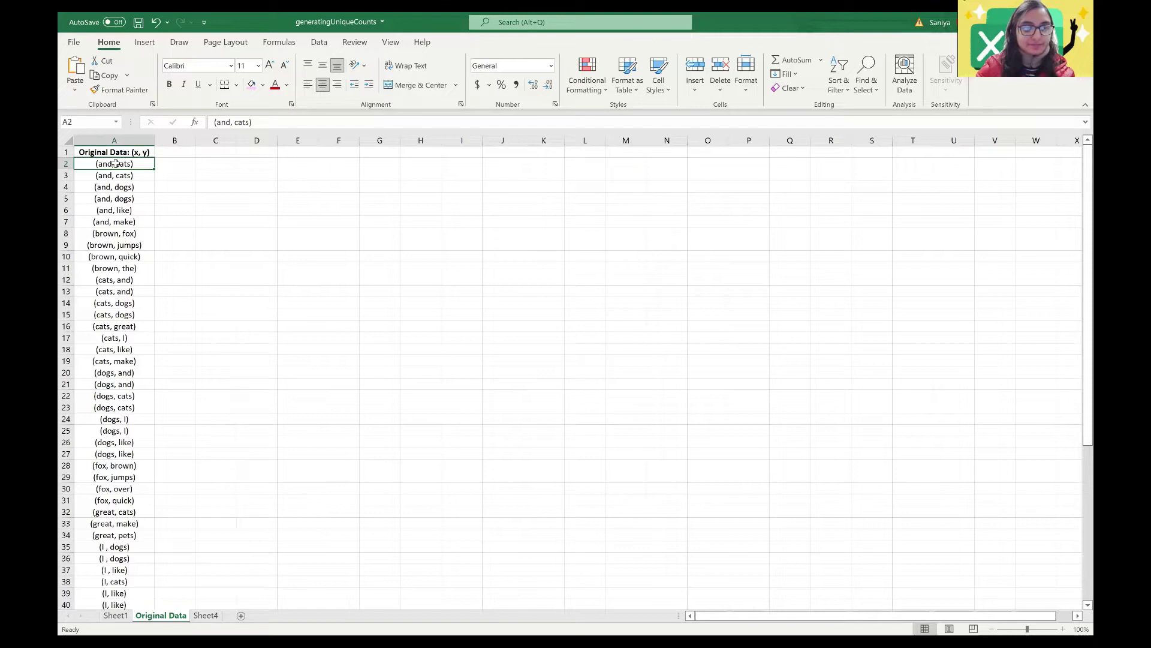
key(ctrl+shift+Down)
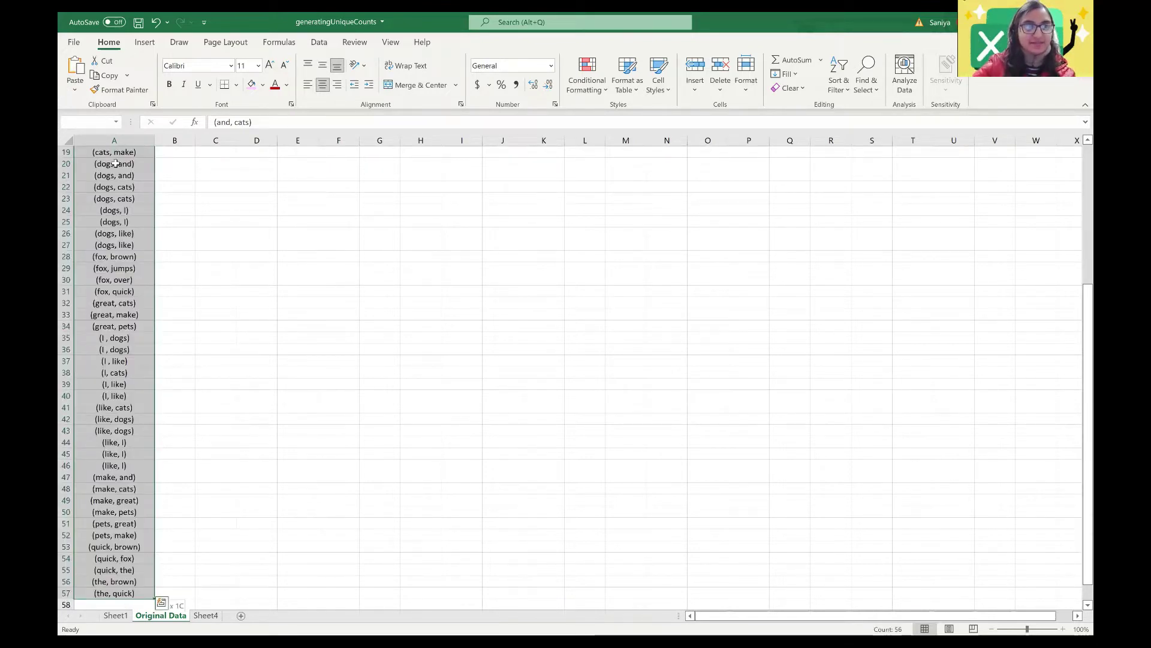
key(ctrl+shift+Up)
- Select the column A pairs from the header down to the (the, brown) pair
scroll(113, 250, down, 8)
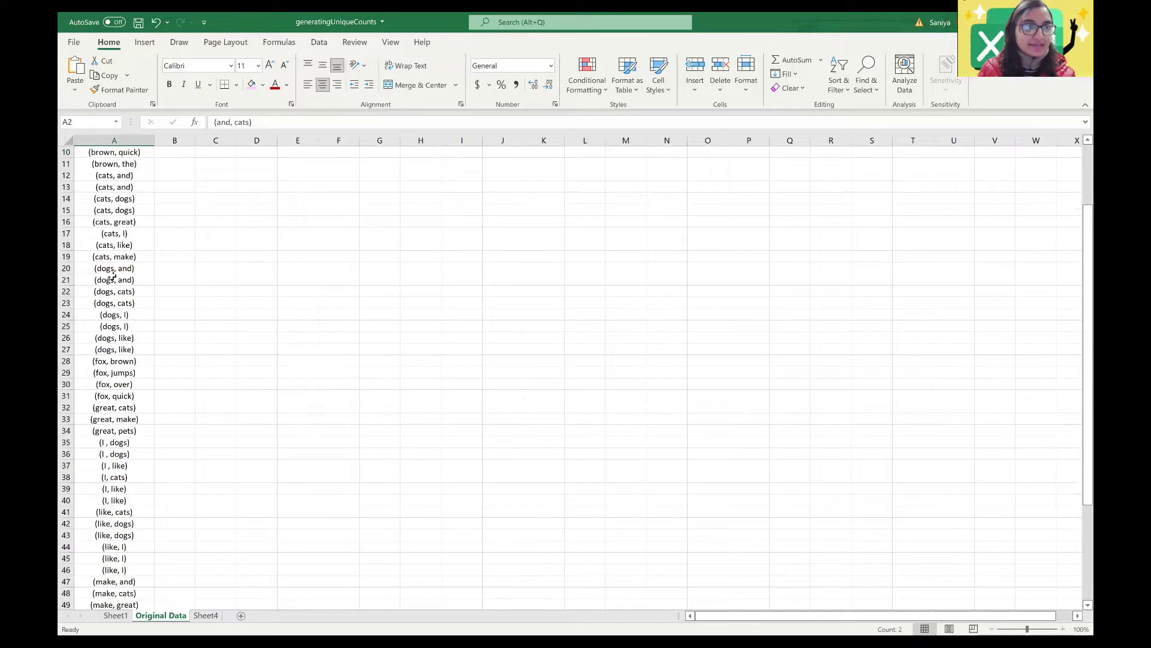
scroll(108, 355, up, 7)
scroll(108, 355, up, 1)
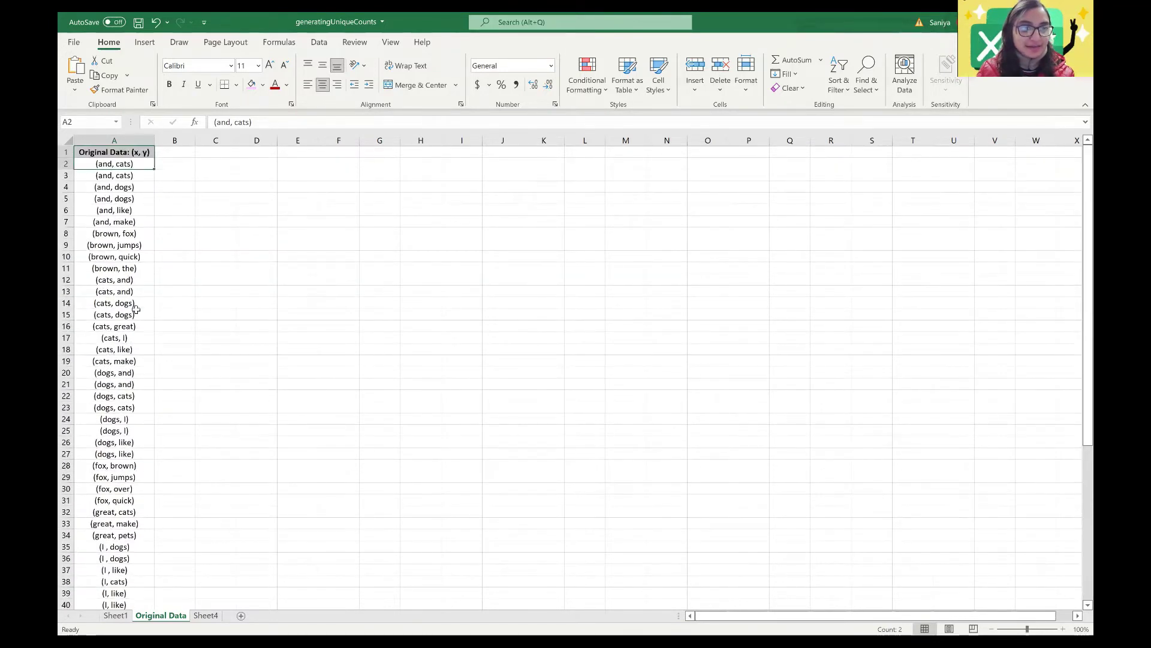
click(114, 233)
click(66, 152)
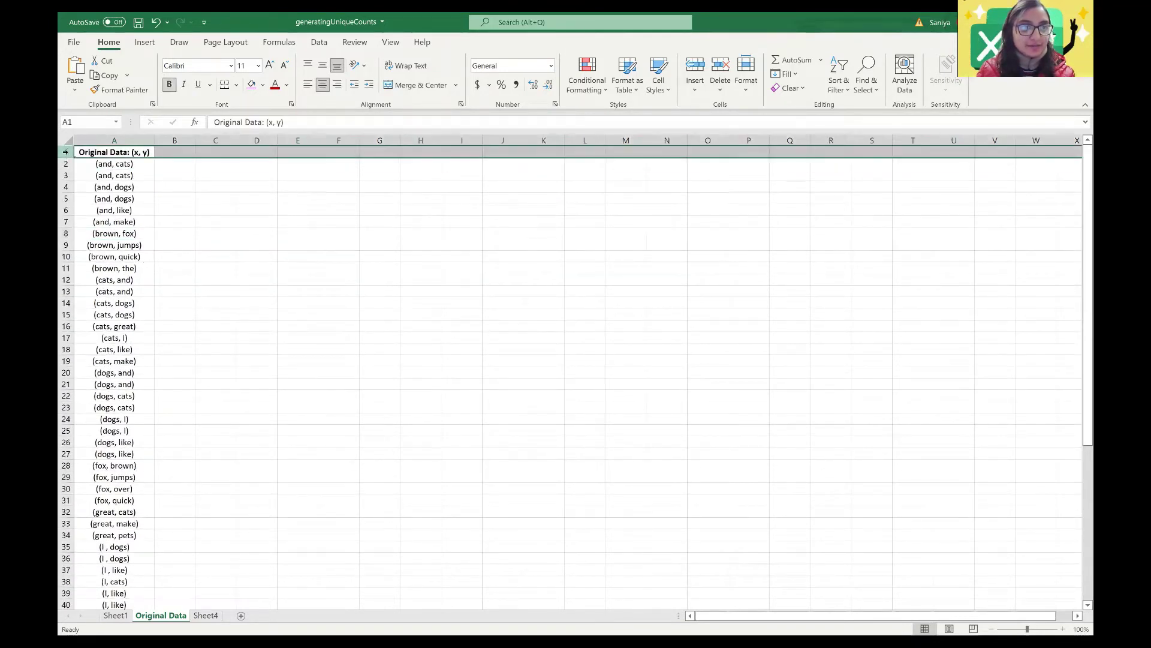
drag(119, 178, 125, 574)
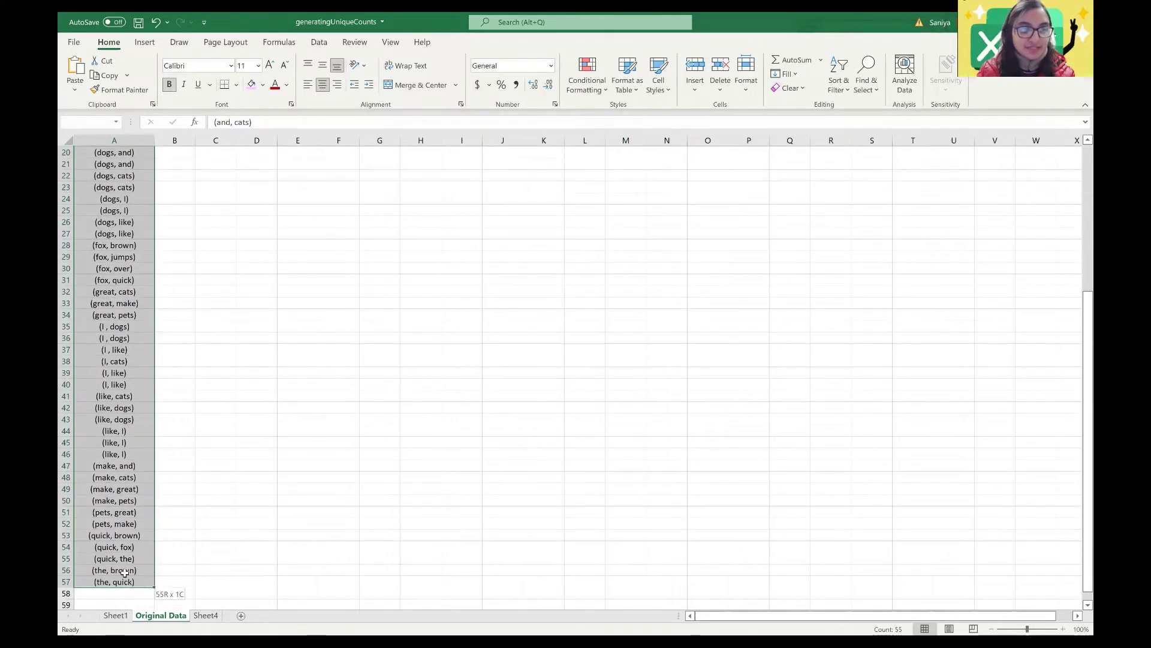
click(125, 575)
scroll(212, 292, up, 12)
- Mark duplicates: (and, cats) in A2:A3 in red text and (and, dogs) in A4:A5 with pink fill
drag(123, 165, 123, 176)
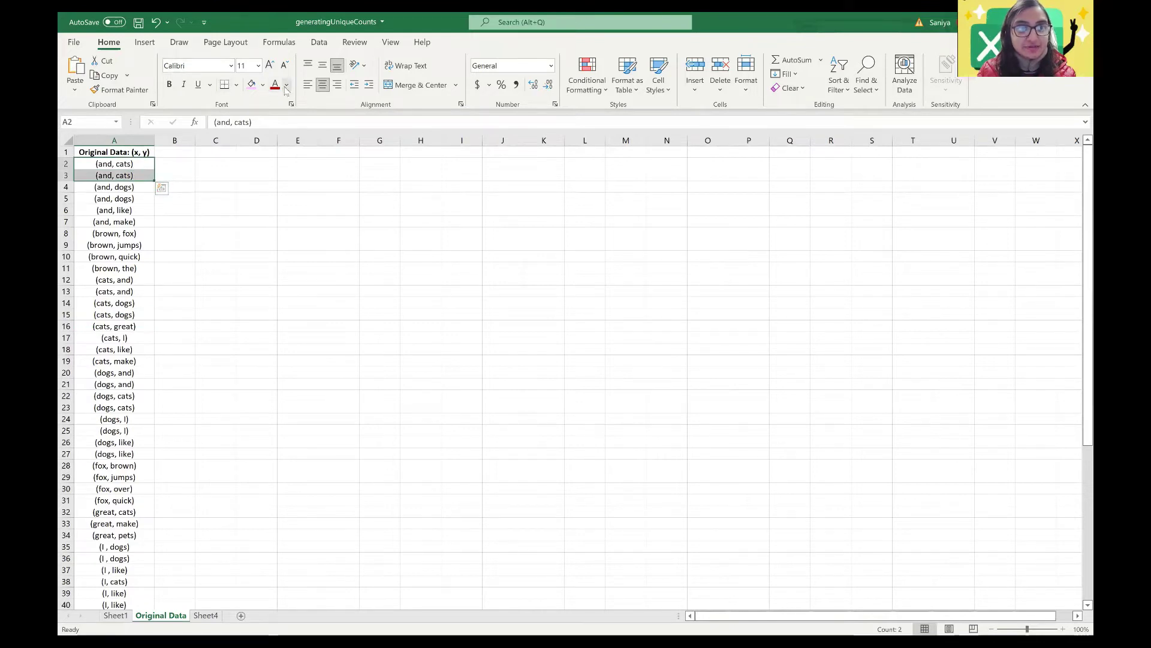
drag(123, 187, 123, 199)
click(251, 85)
click(124, 210)
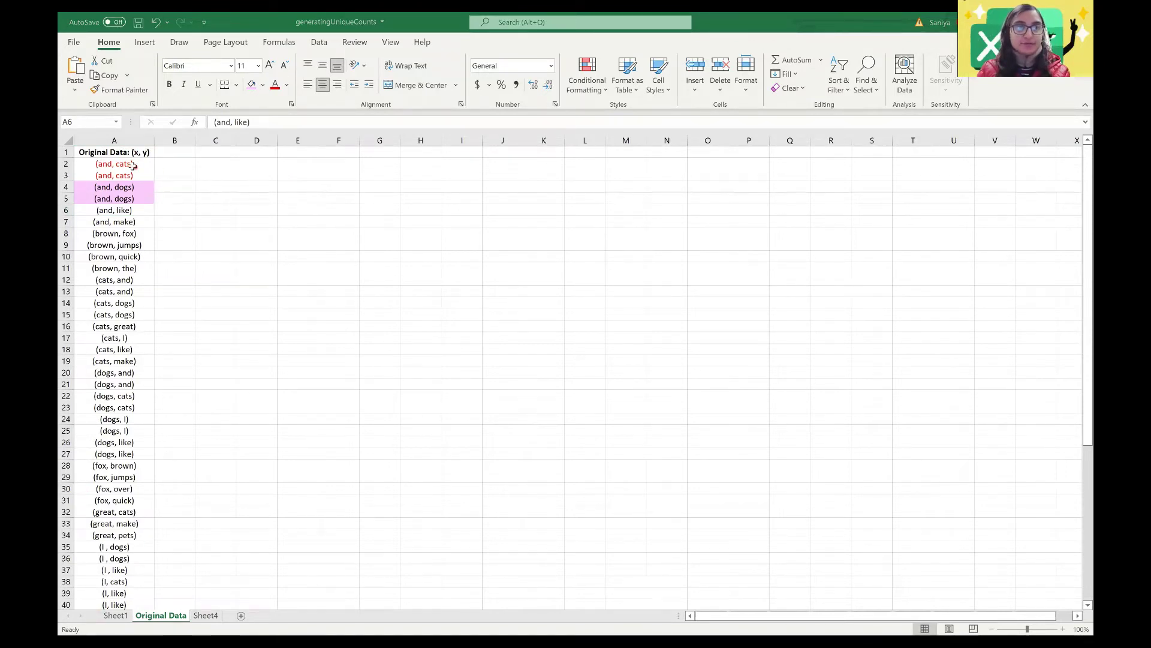
drag(133, 166, 130, 176)
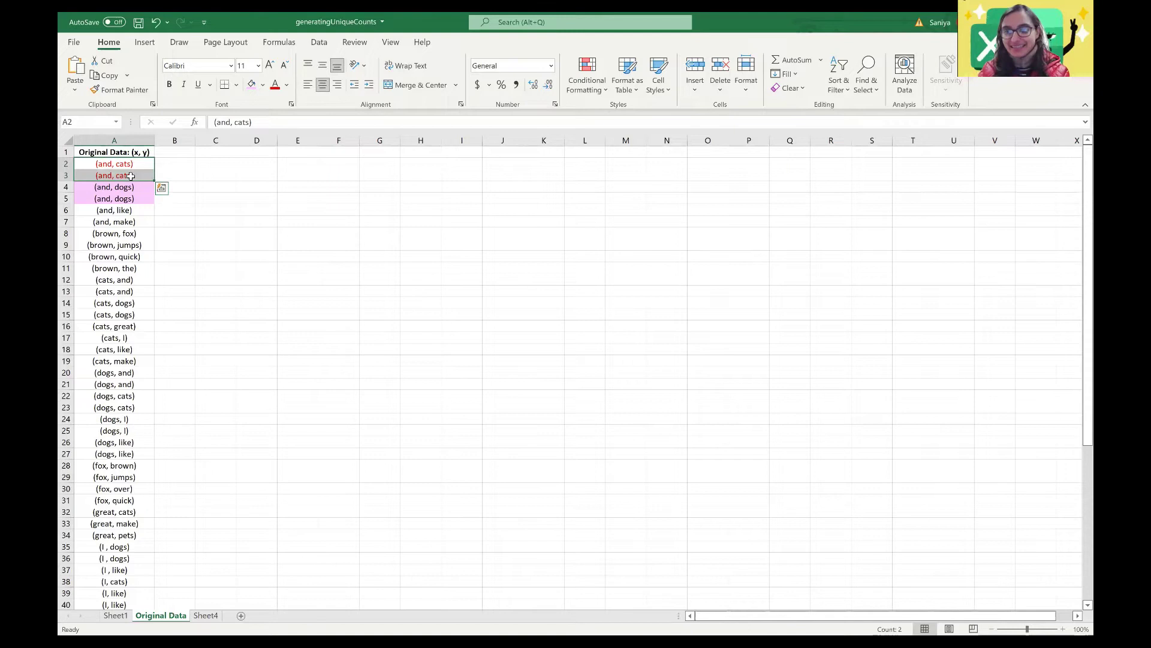
click(145, 222)
click(178, 150)
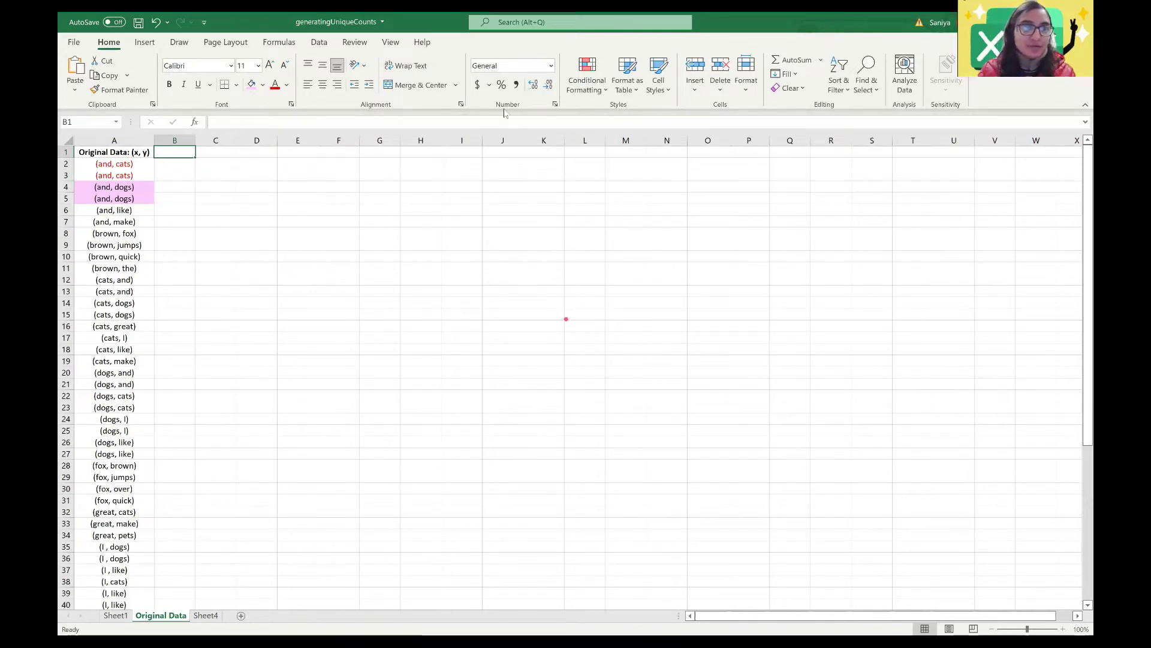
- Enter the 'counts' header in B1 and fill 1 down beside every pair
text(counts)
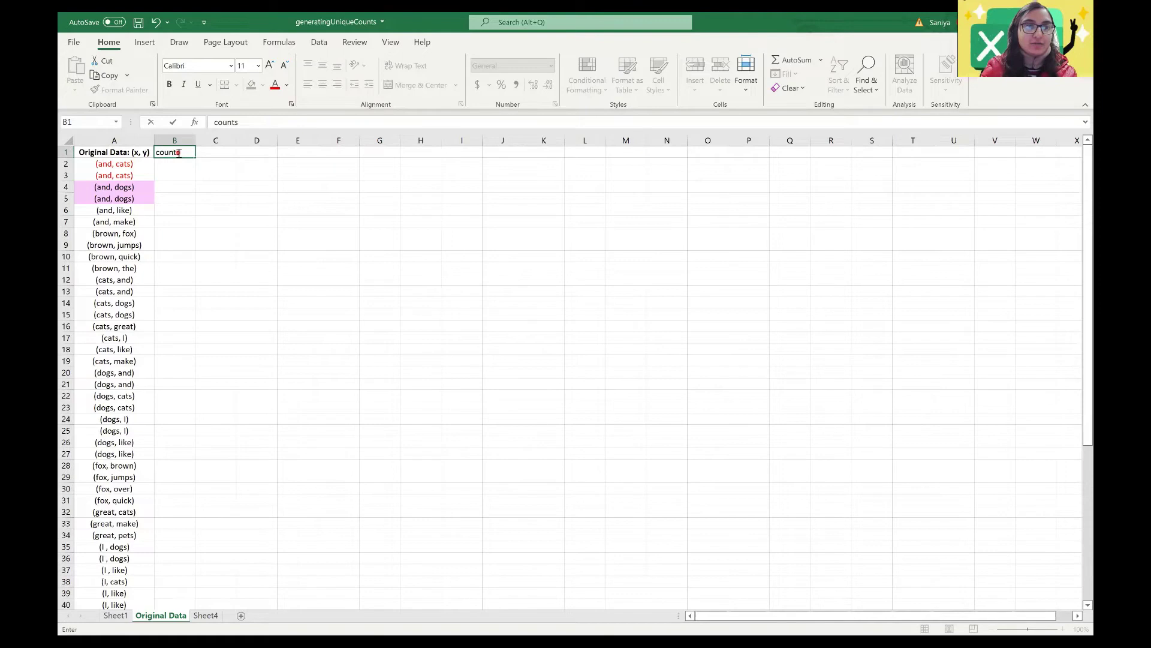
key(Return)
text(1)
key(ctrl+Return)
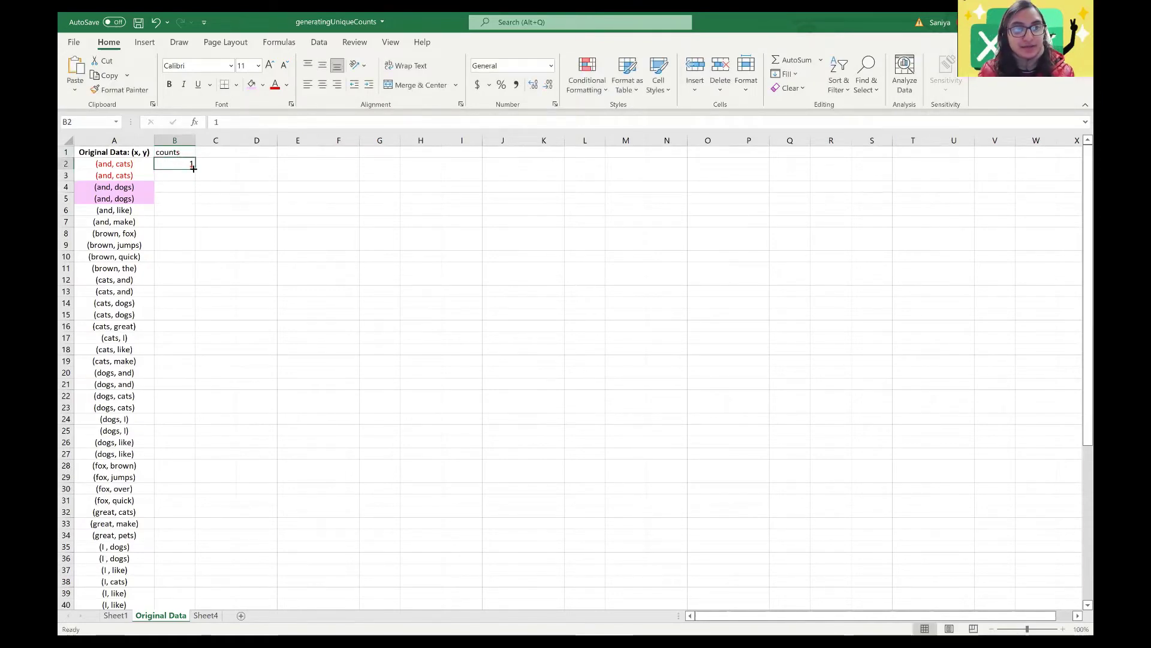
double_click(193, 168)
- Add a '# of rows' text note beside the header and make the counts header bold
click(188, 151)
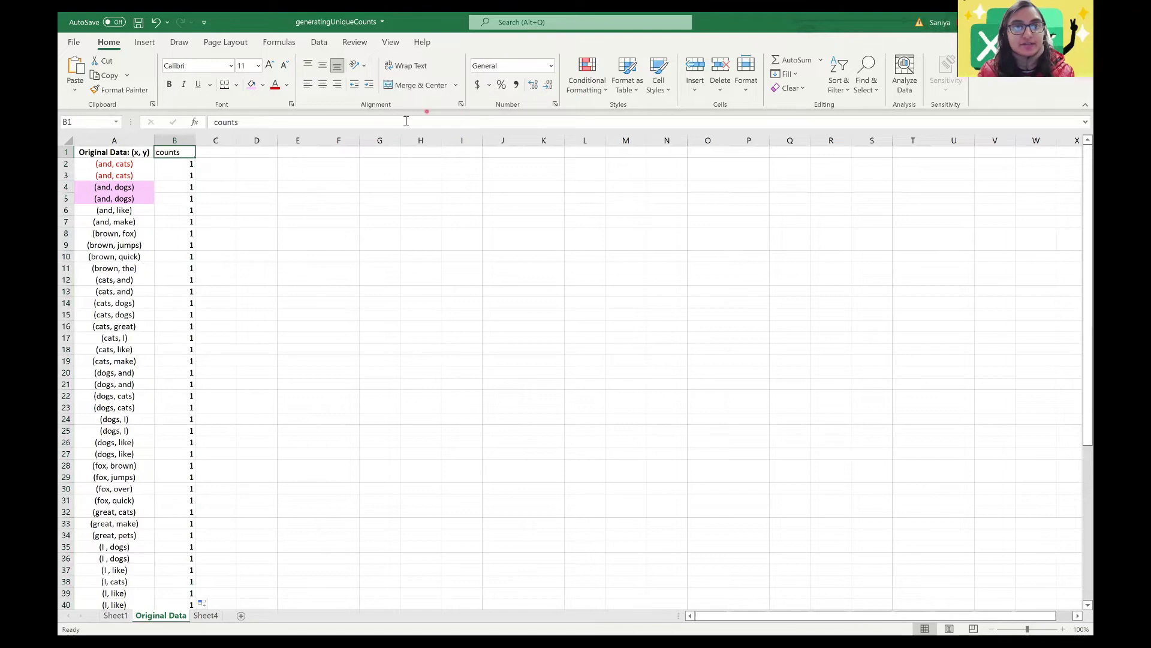
click(232, 150)
text(#)
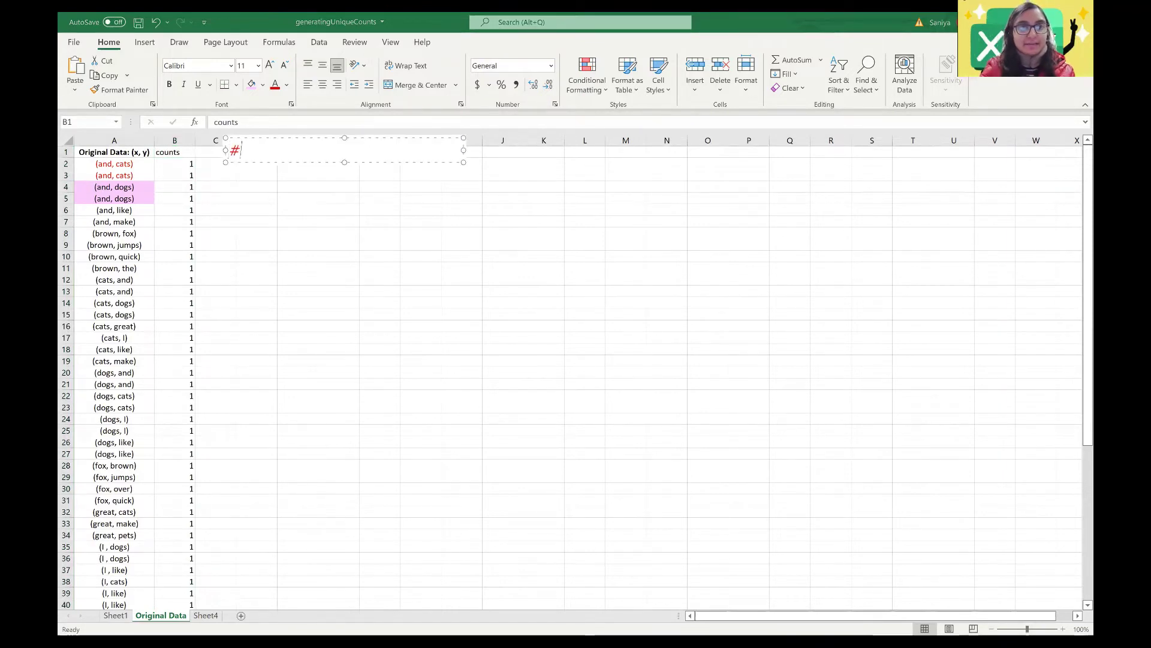
text( of rows)
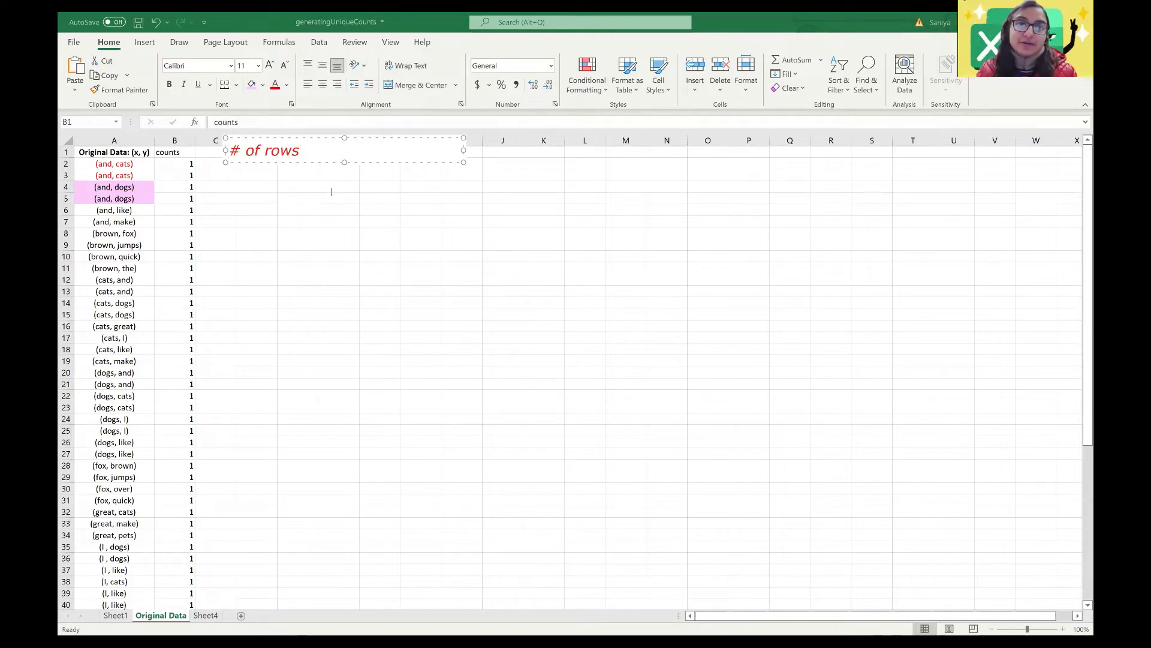
key(Escape)
key(Escape)
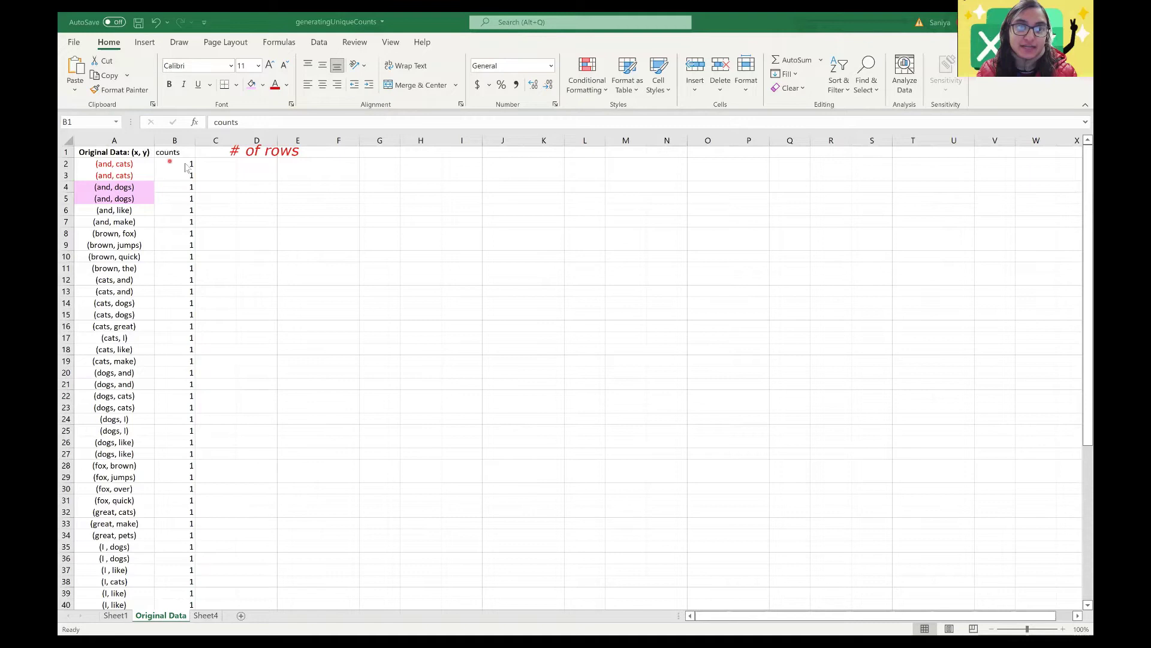
scroll(189, 542, down, 11)
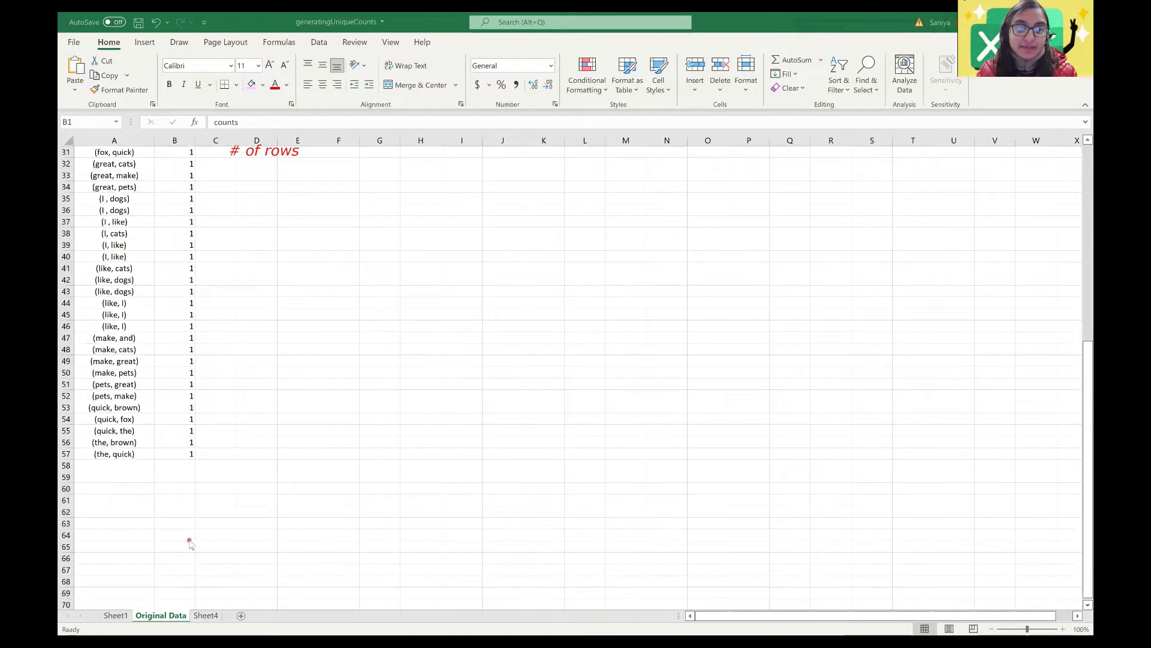
scroll(189, 543, up, 11)
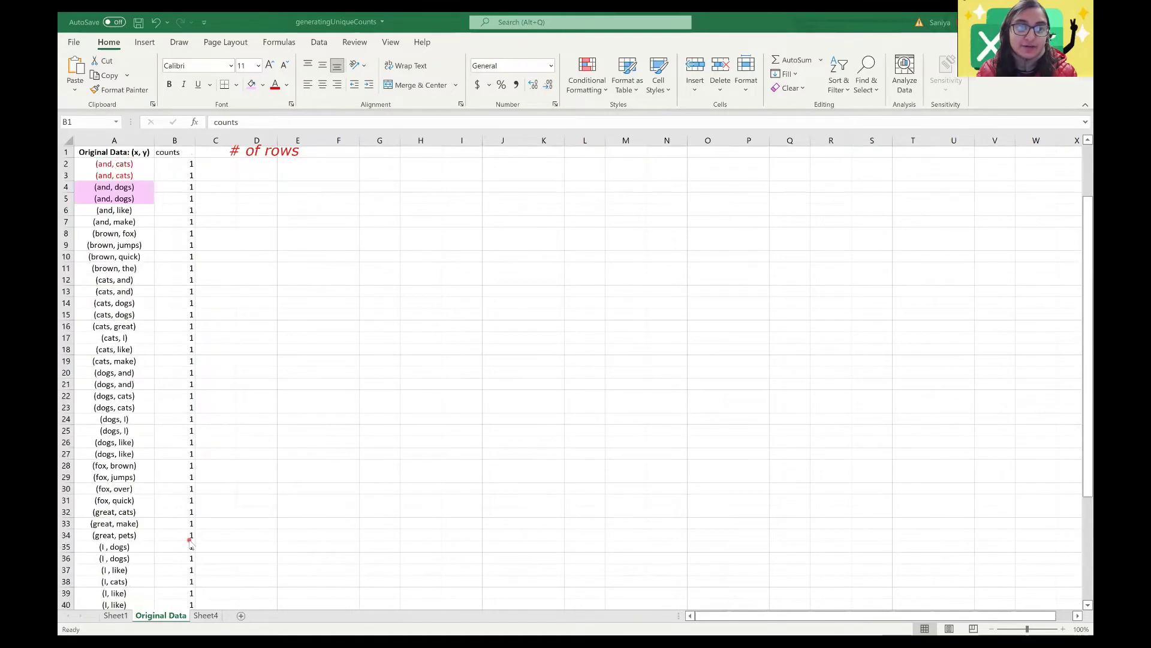
click(186, 151)
click(169, 83)
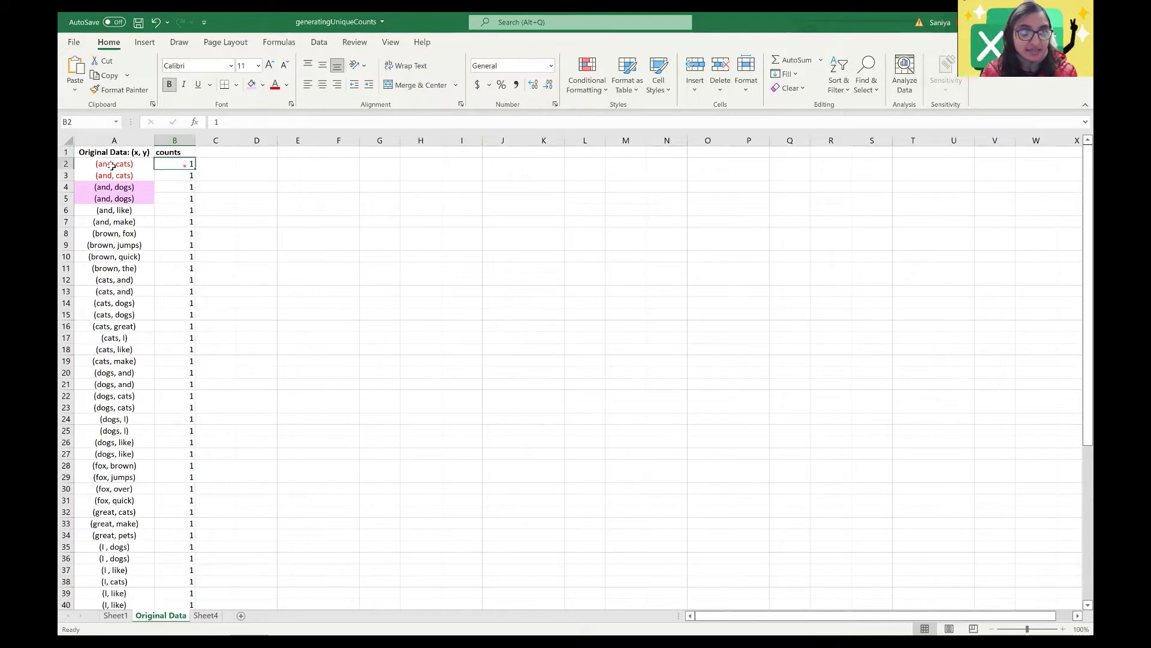
- Select columns A and B holding the pairs and counts
drag(173, 163, 193, 542)
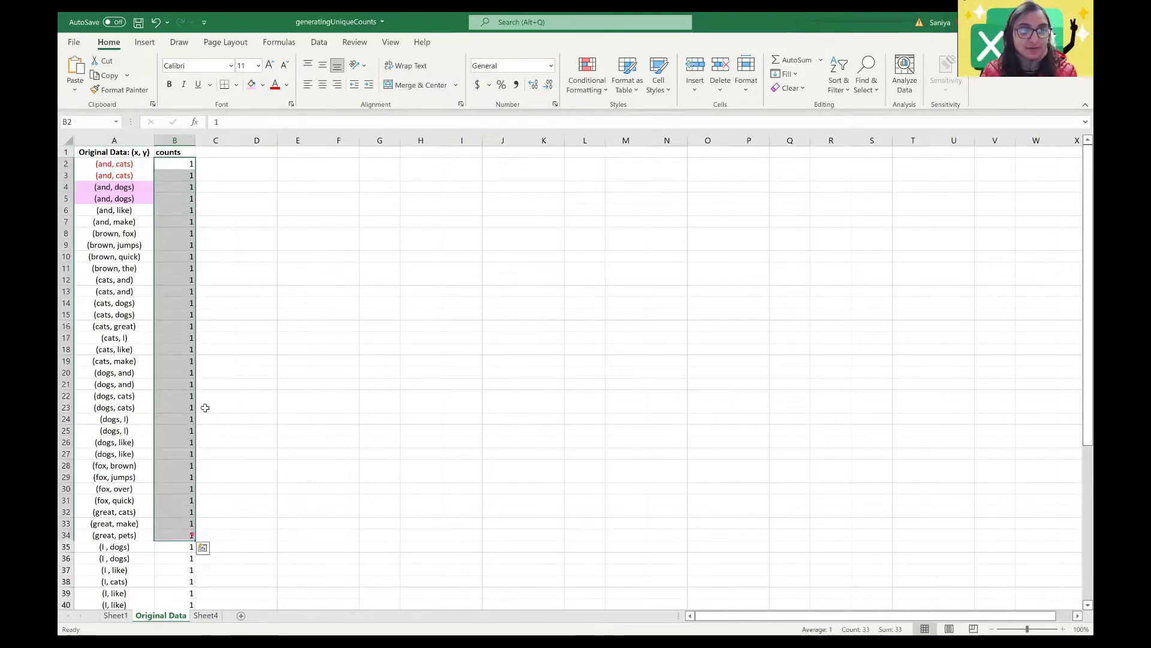
click(192, 534)
click(178, 140)
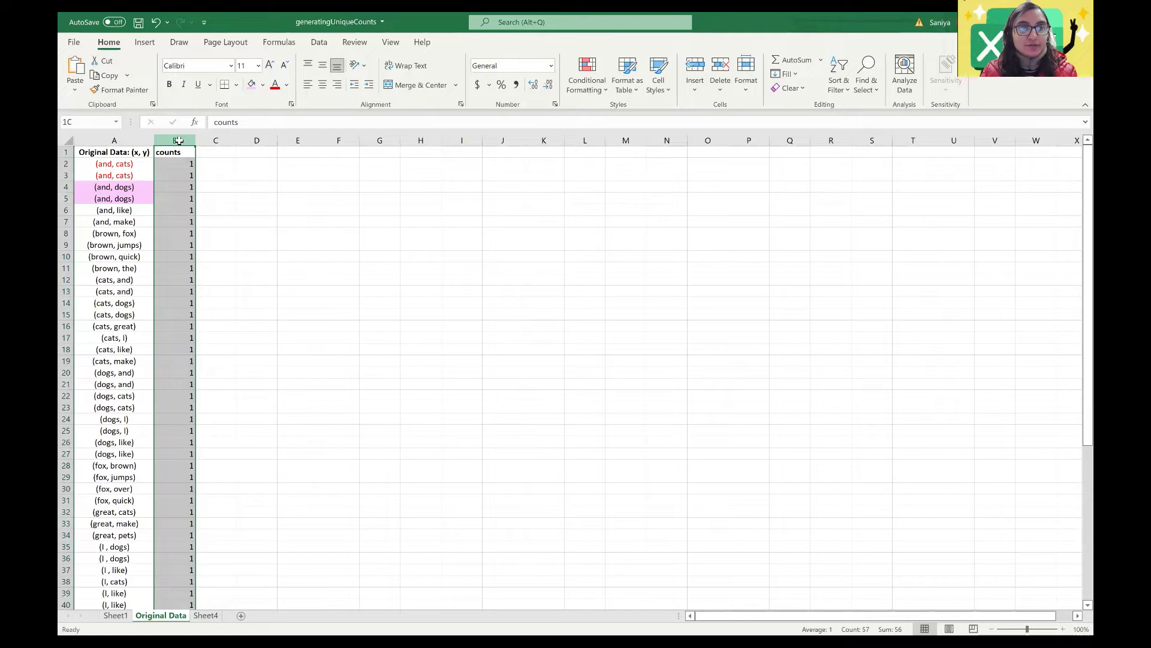
drag(153, 139, 135, 140)
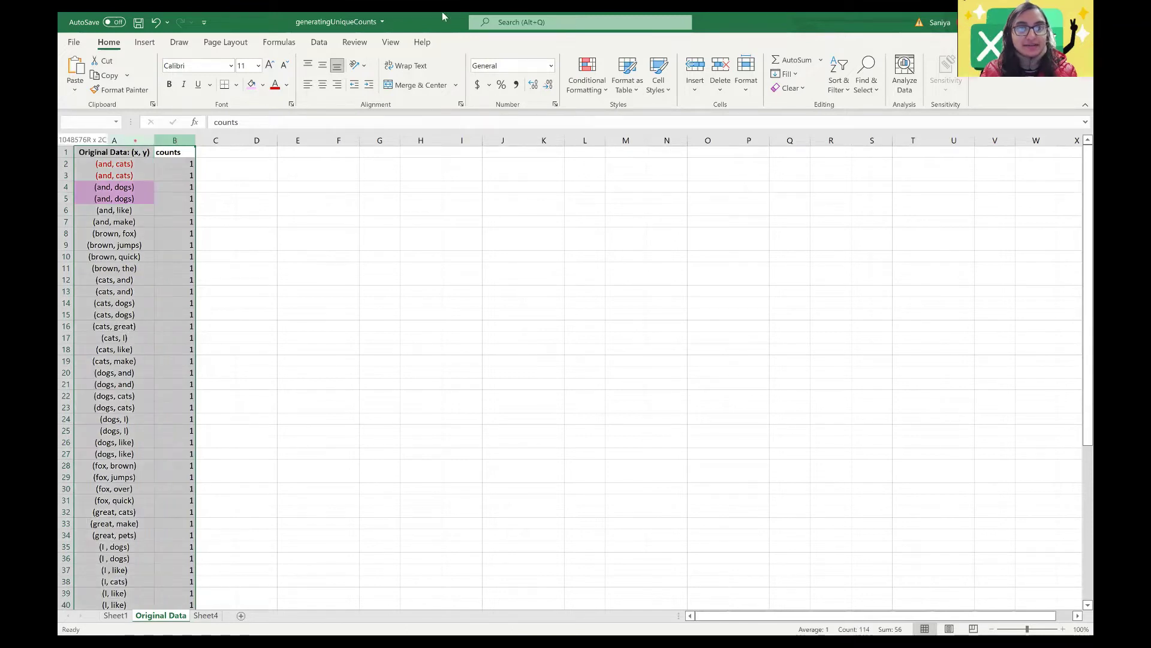
drag(444, 17, 550, 22)
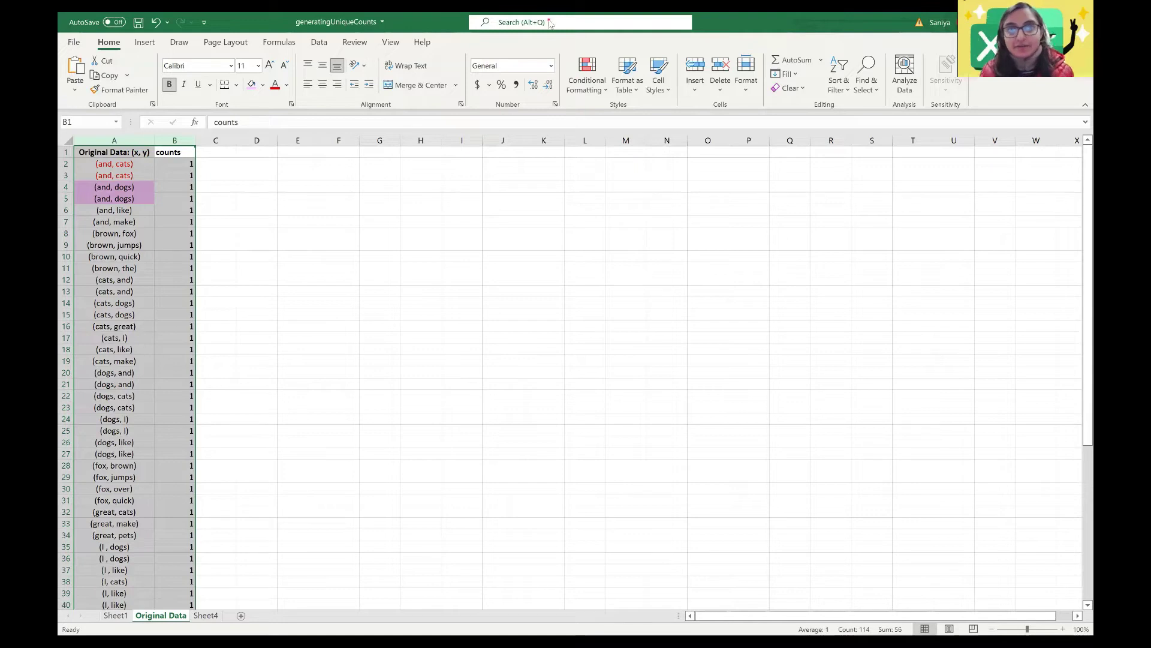
- Create a PivotTable from the selection on a new worksheet via the search box
click(549, 22)
text(pivott)
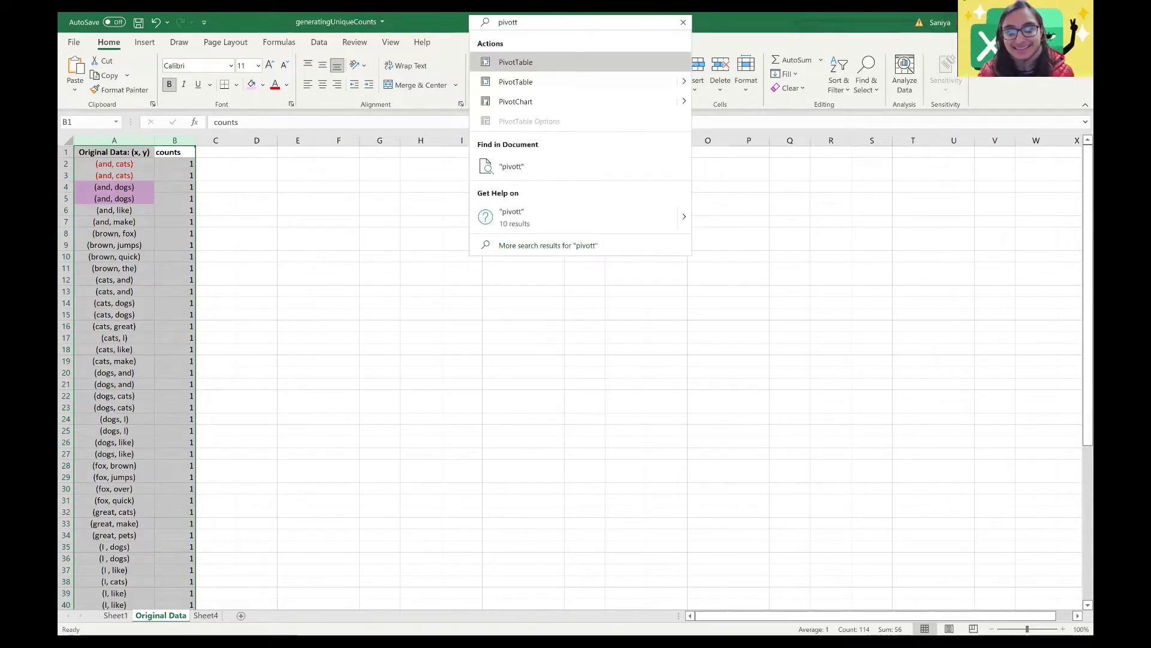
click(559, 63)
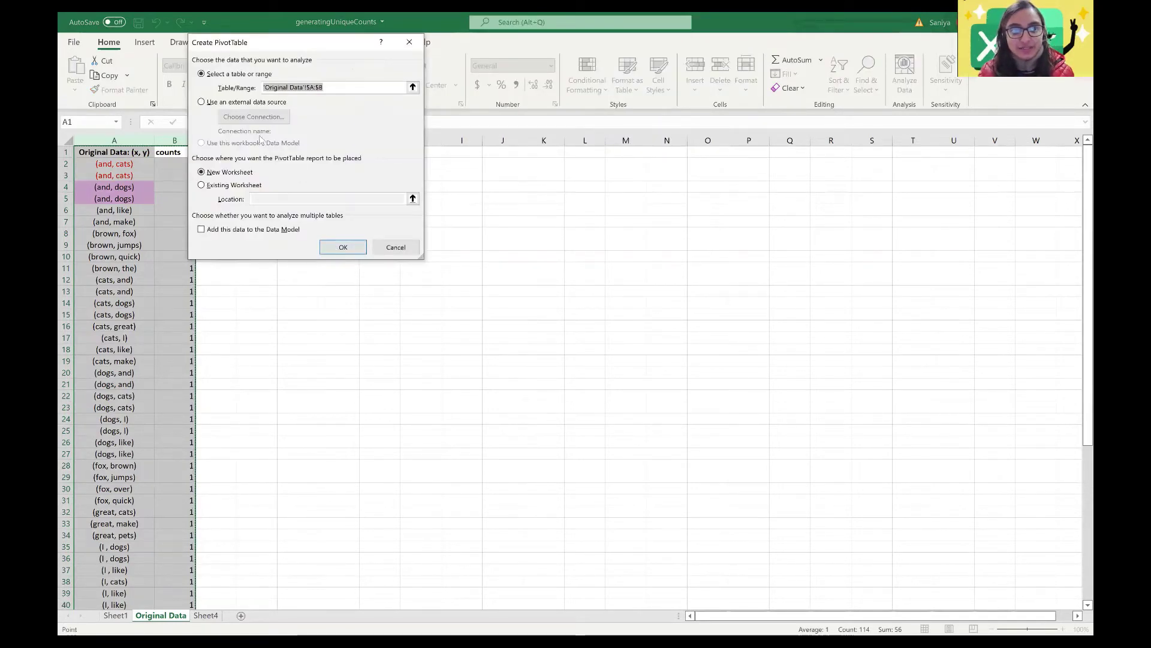
click(333, 247)
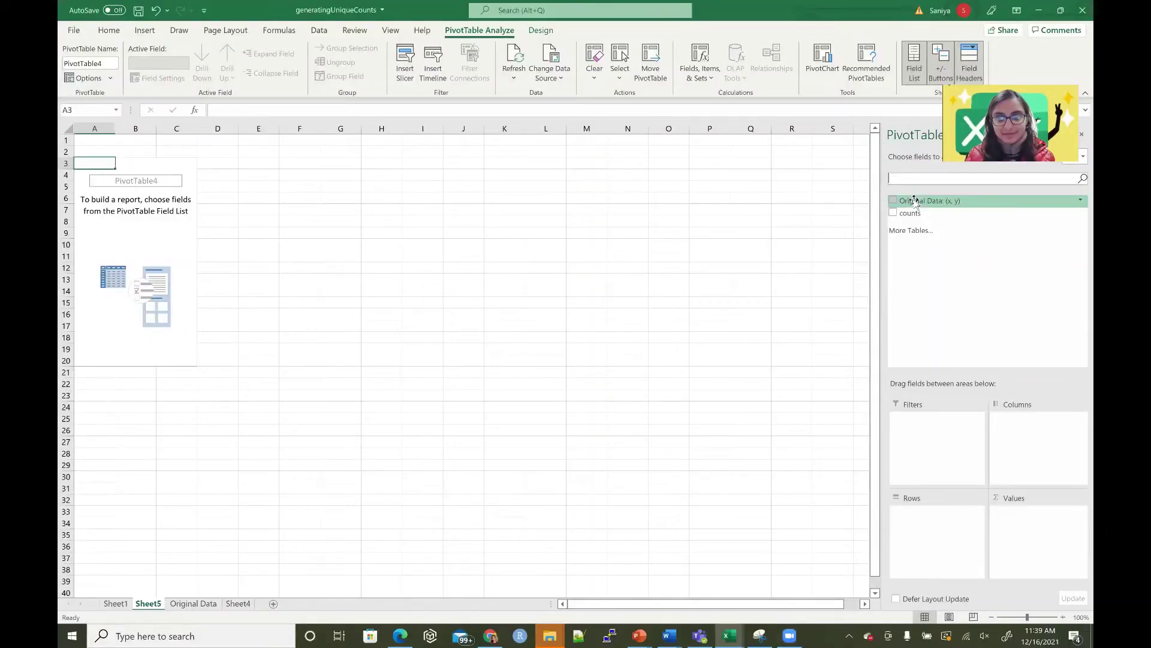
- Place the (x, y) field in Rows and compare the pivot with the Original Data sheet
drag(915, 200, 942, 517)
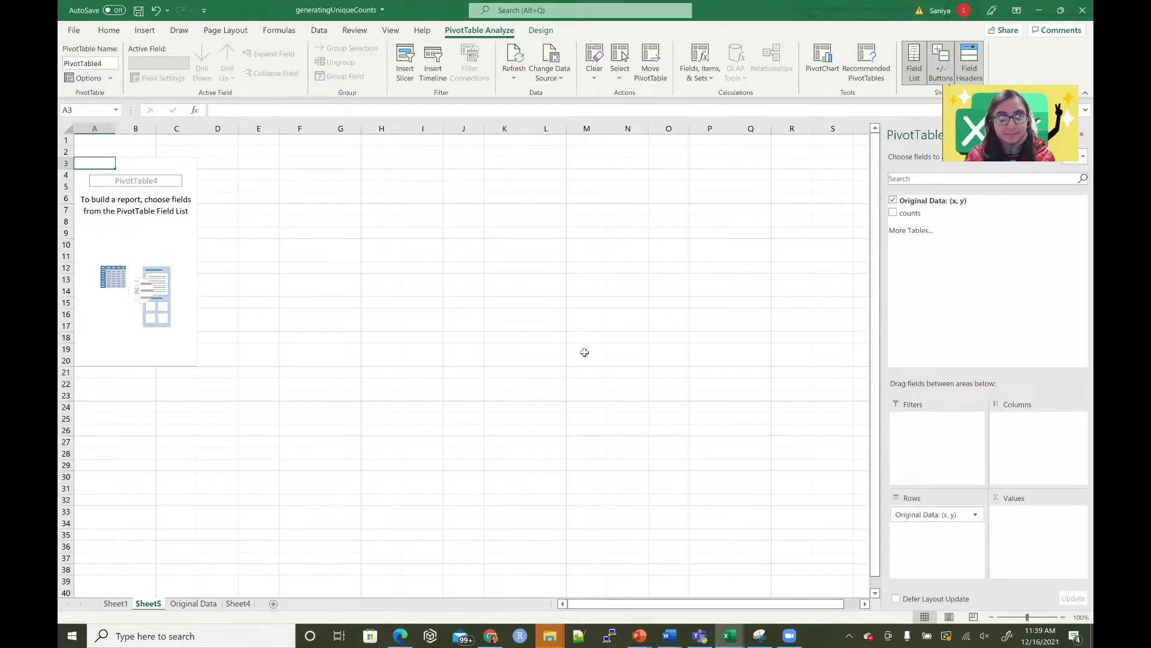
click(309, 175)
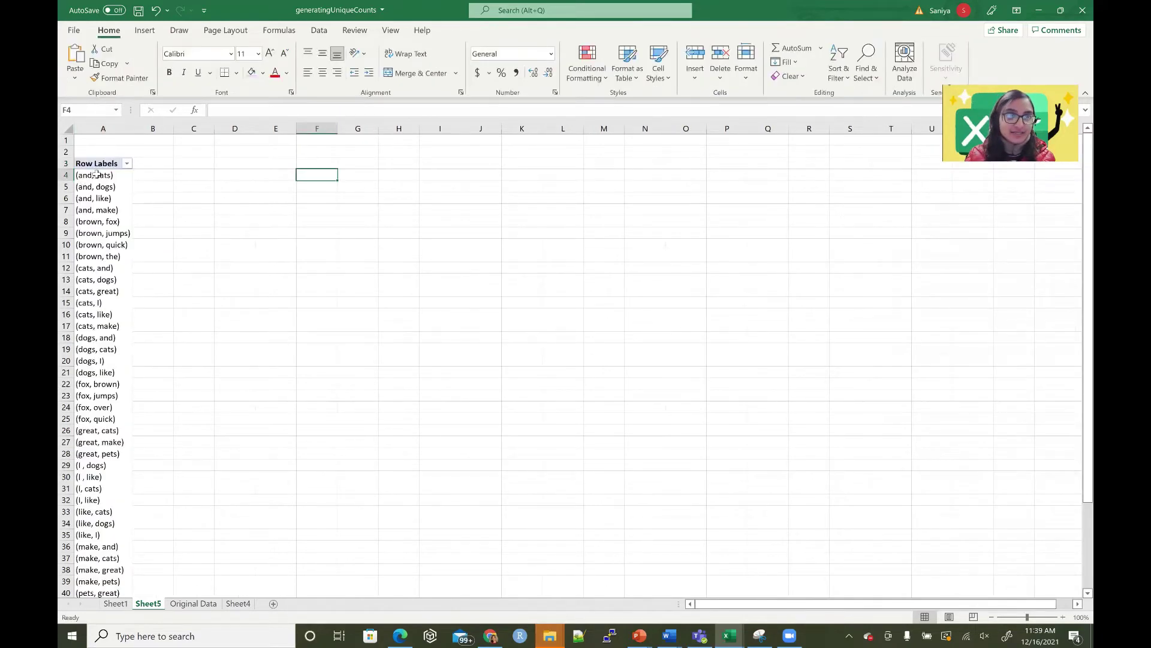
scroll(131, 314, down, 5)
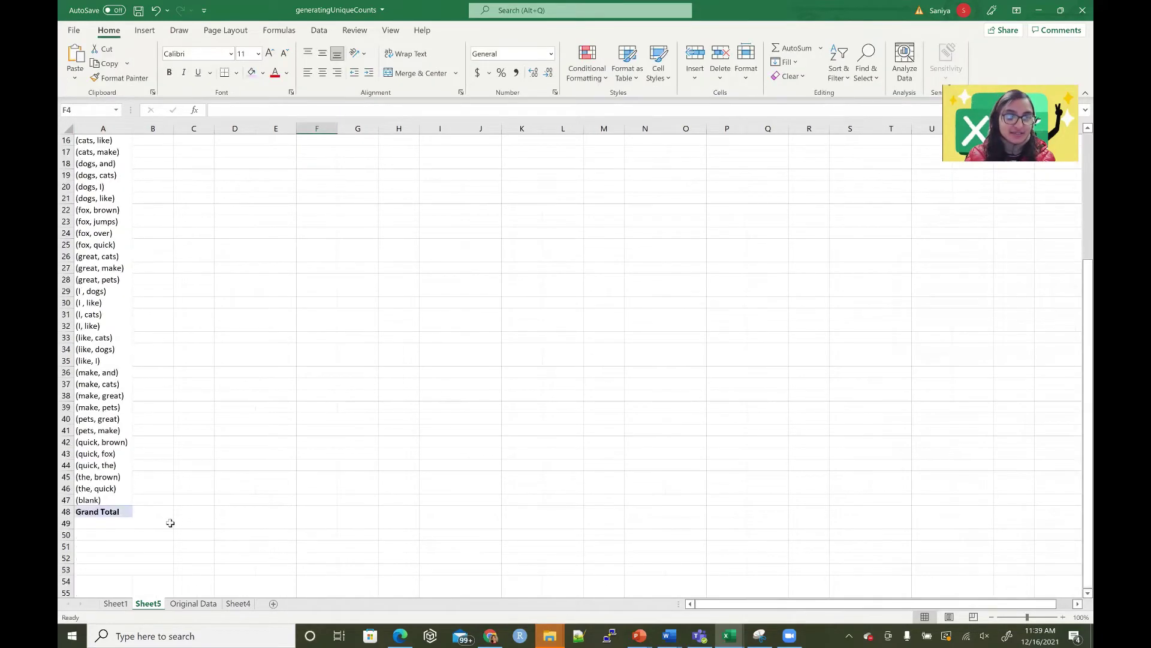
click(198, 606)
scroll(158, 483, down, 9)
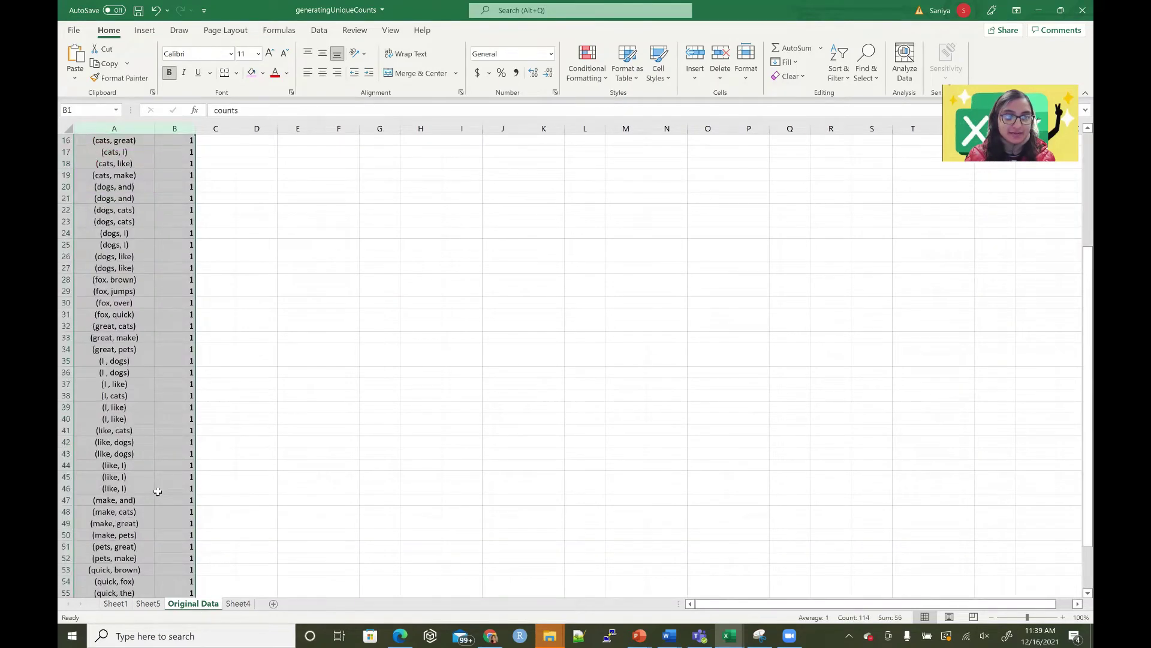
click(152, 469)
scroll(159, 420, up, 9)
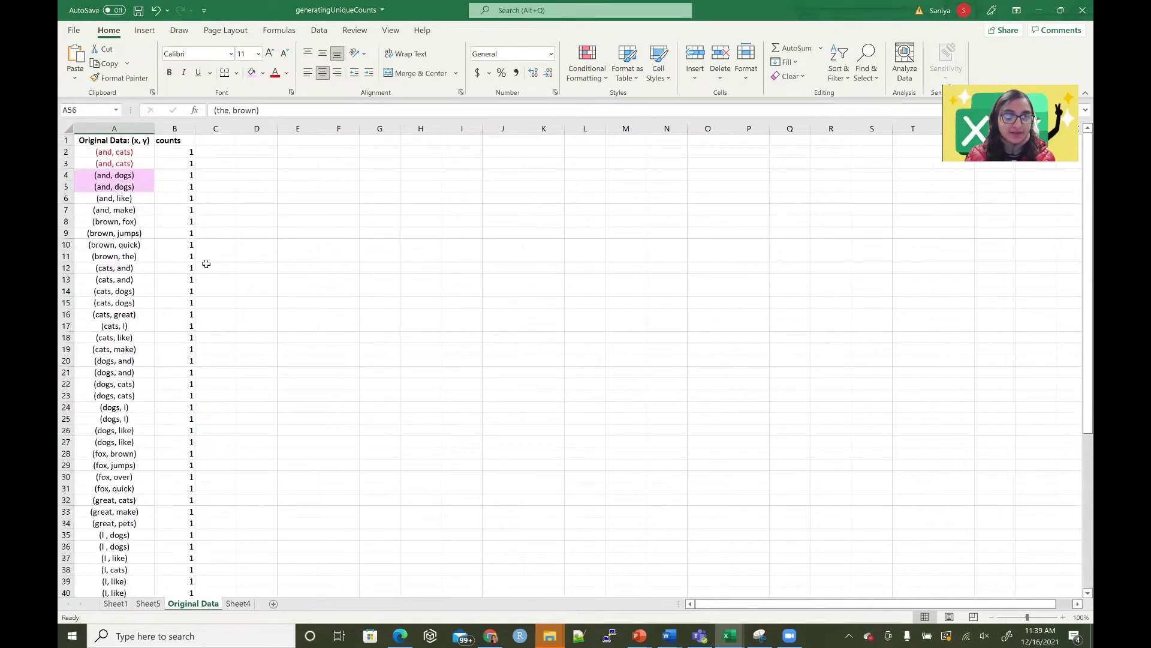
click(153, 604)
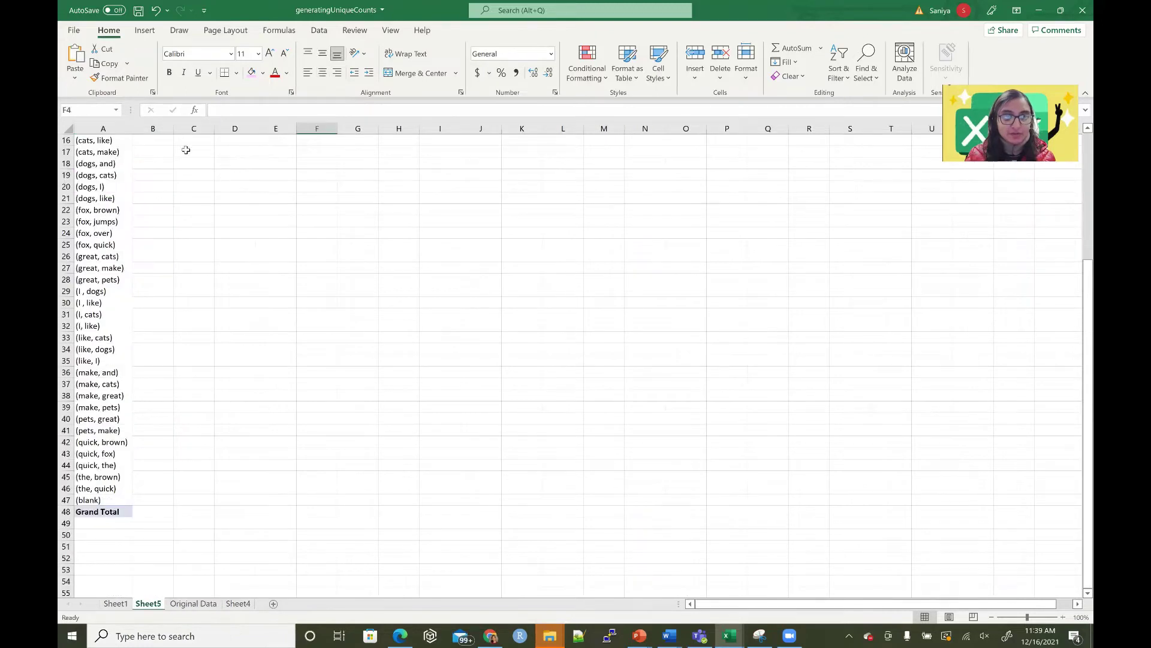
- Try the (x, y) field in Columns, then return it to Rows so pairs list down column A
click(112, 167)
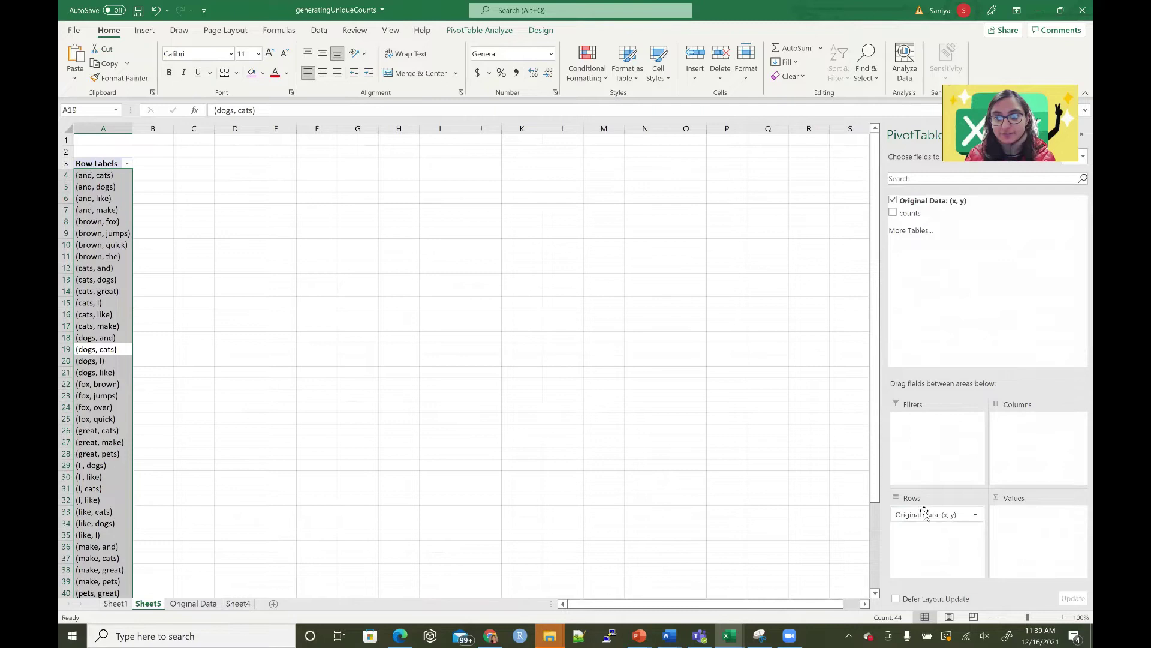
drag(924, 512, 1018, 422)
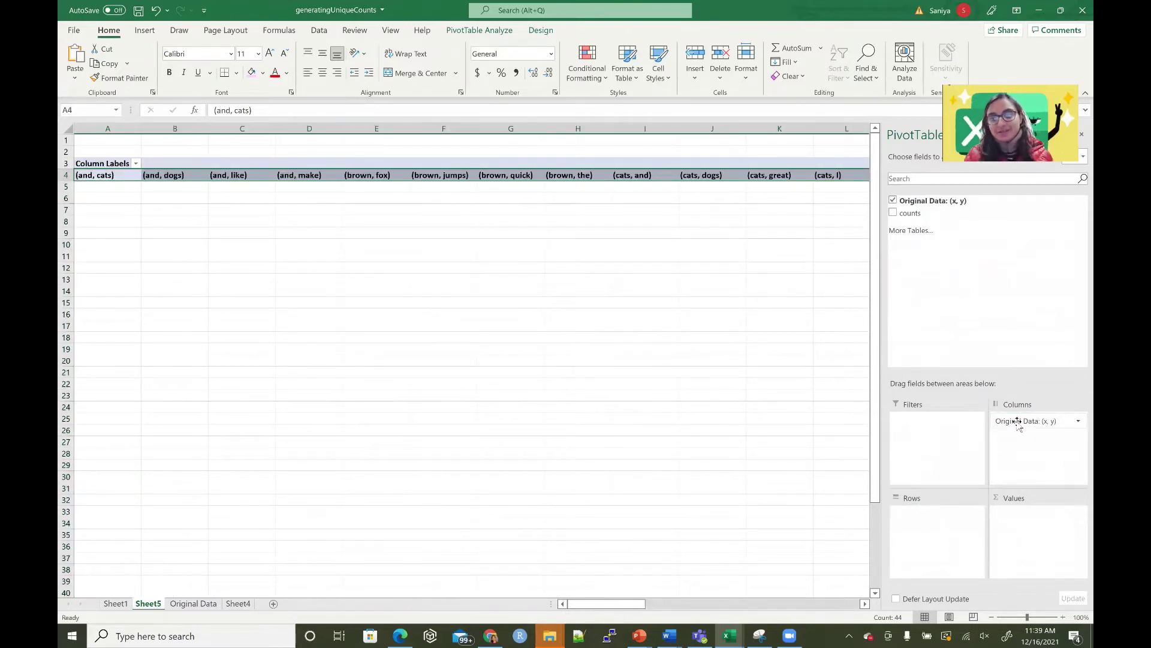
drag(576, 604, 816, 601)
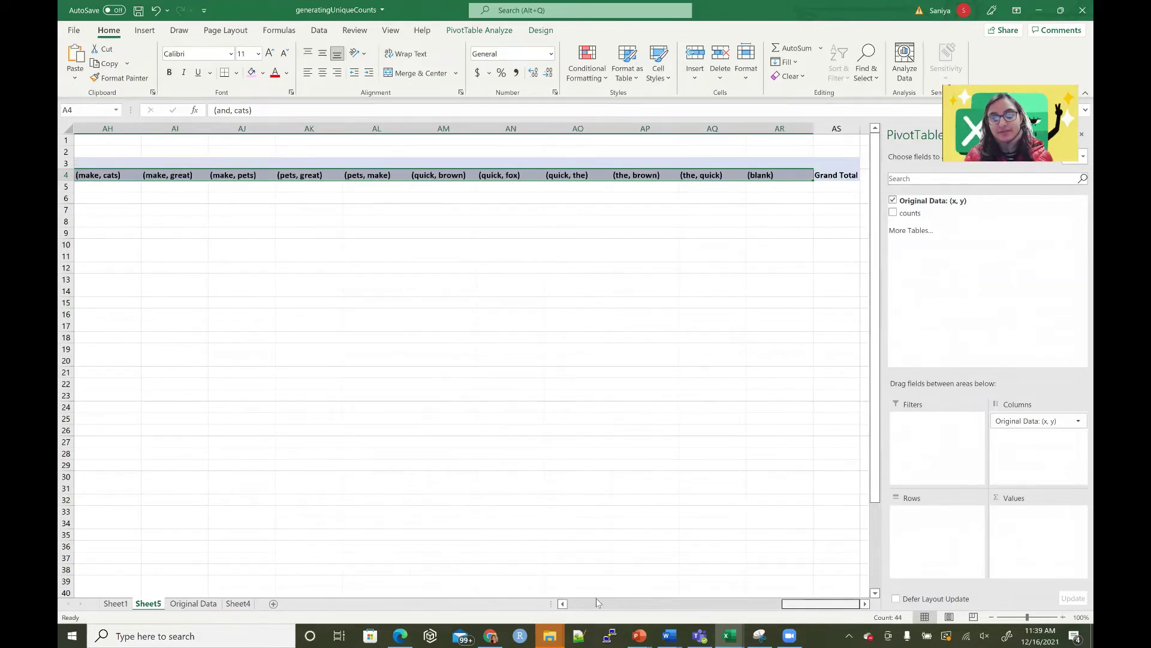
click(568, 599)
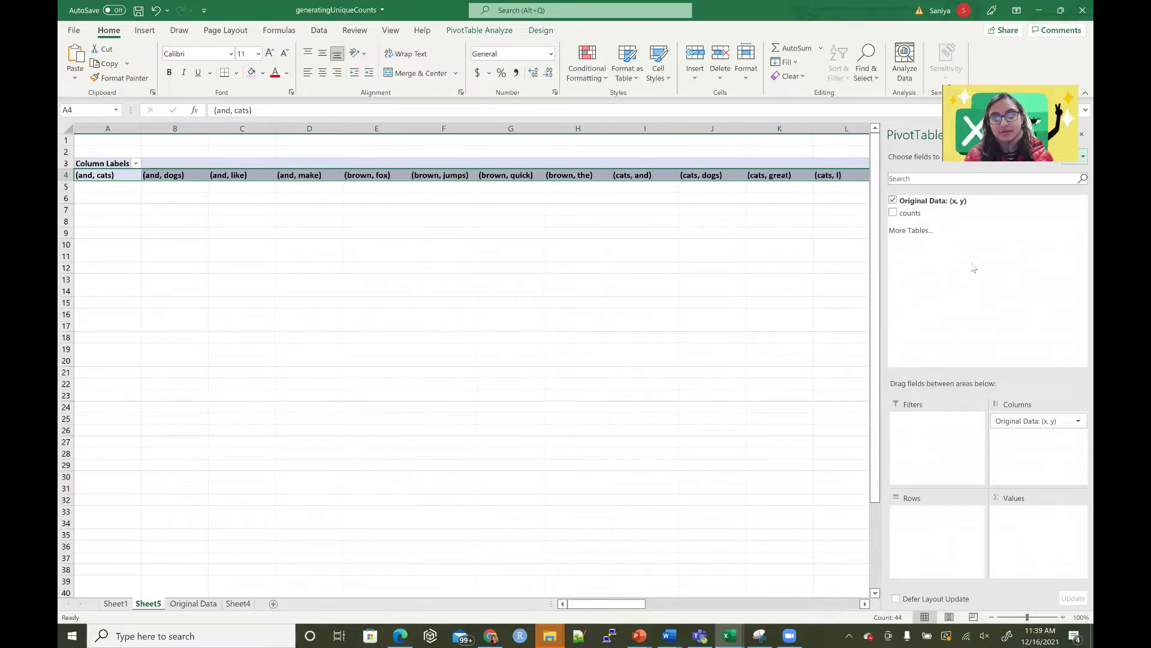
drag(1042, 419, 951, 550)
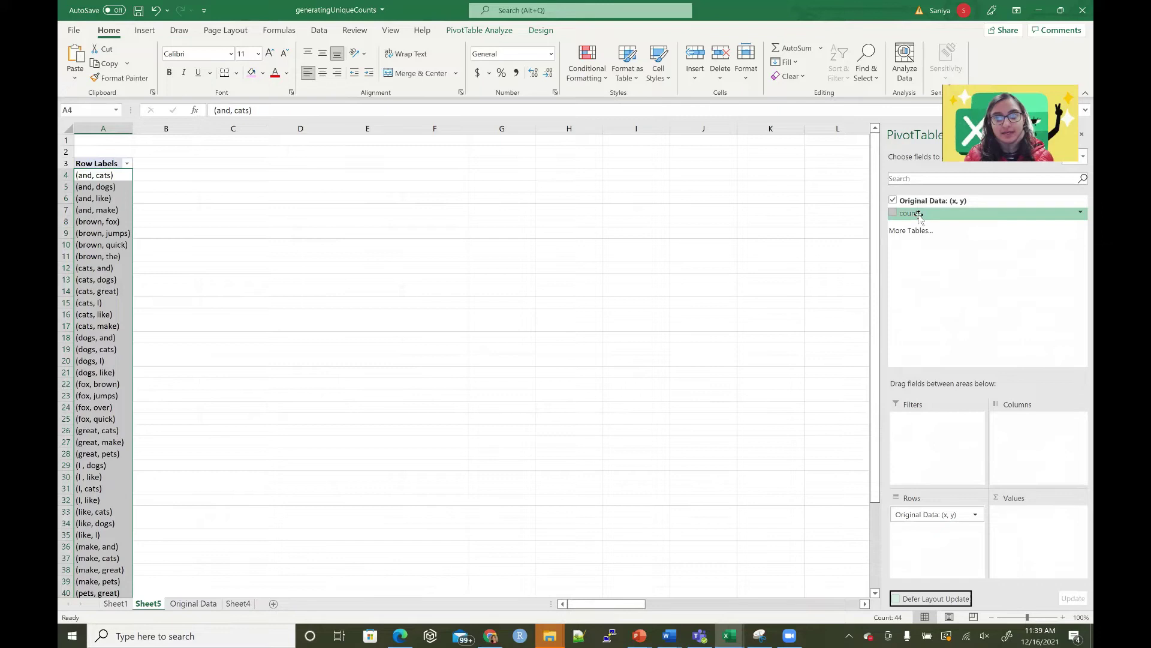
- Add counts to Values so the pivot shows Sum of counts for each pair
drag(919, 215, 1040, 518)
click(334, 278)
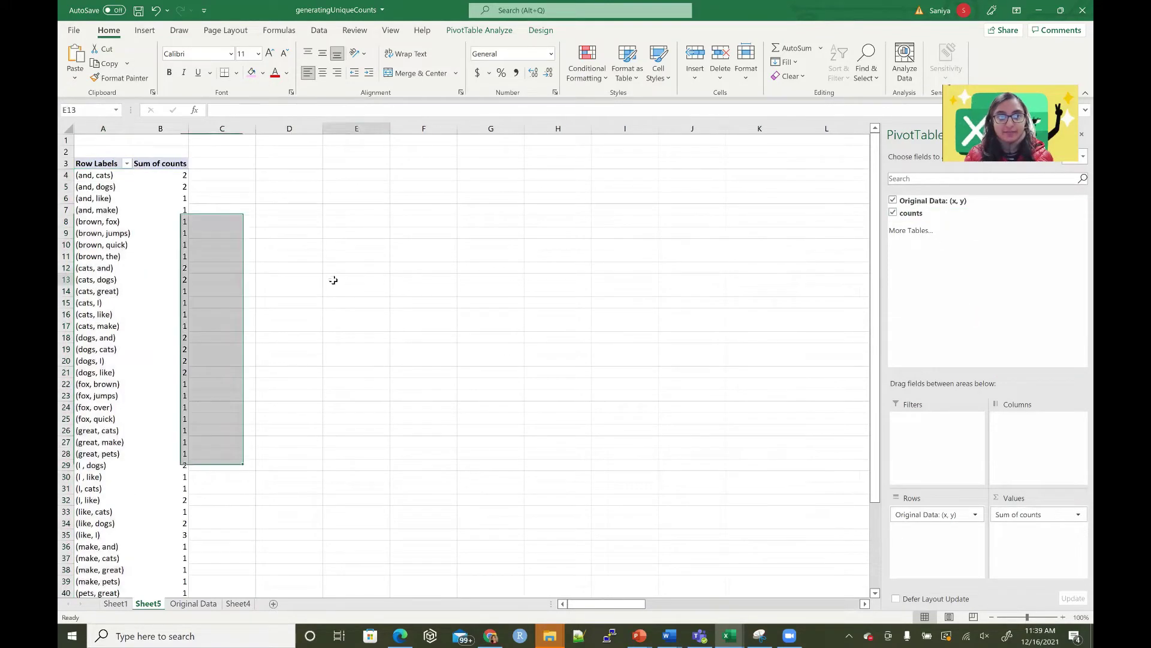
click(163, 177)
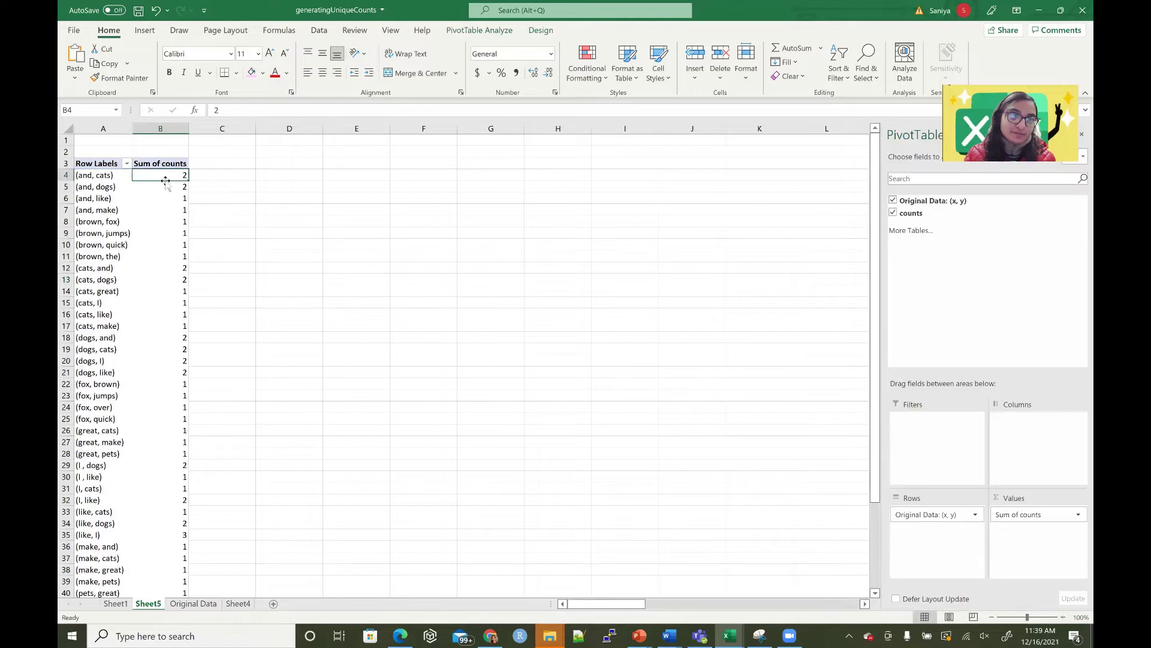
scroll(166, 180, down, 7)
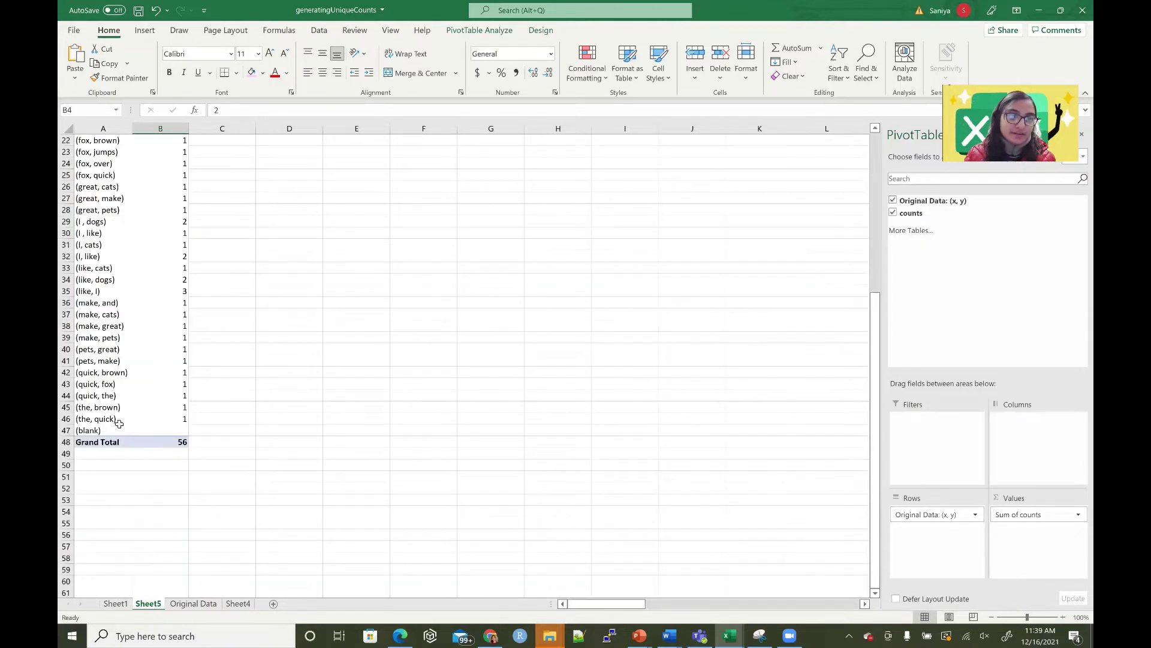
scroll(119, 424, up, 7)
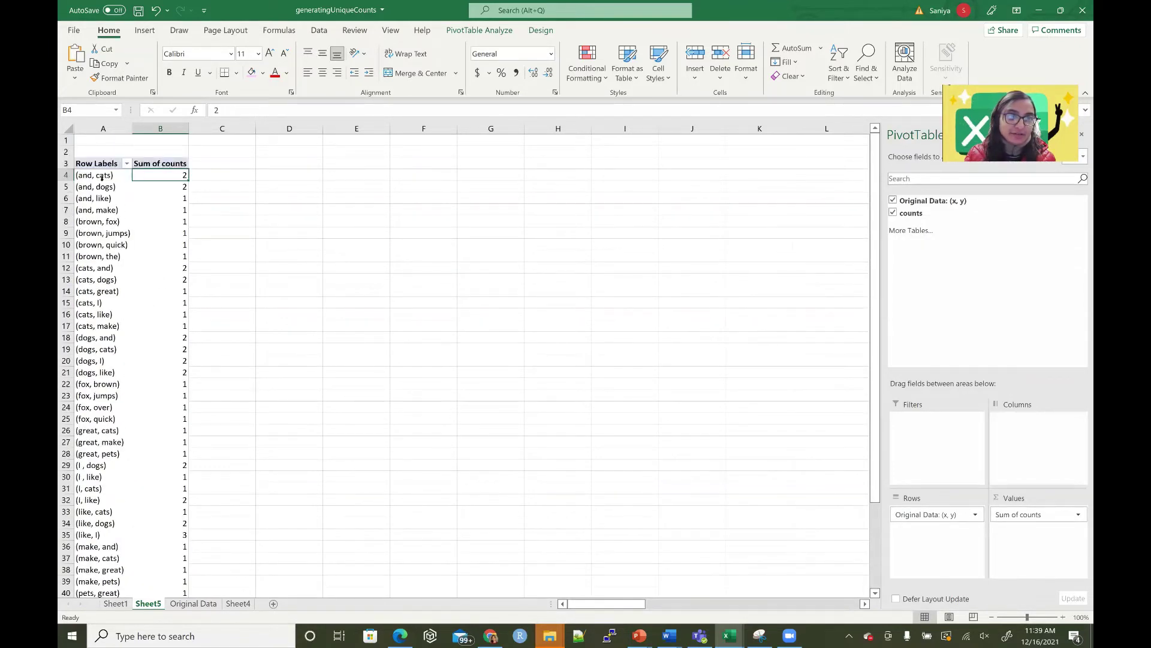
- Copy the pivot's pairs and counts columns and add a new blank sheet
drag(104, 129, 160, 128)
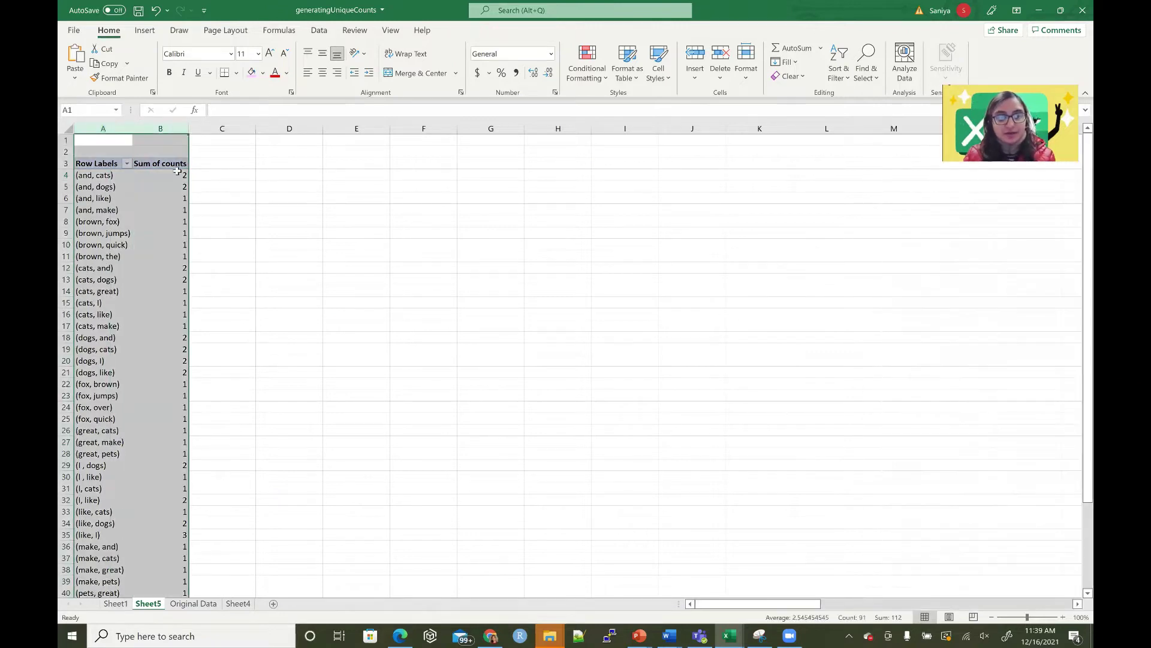
key(ctrl+c)
click(274, 604)
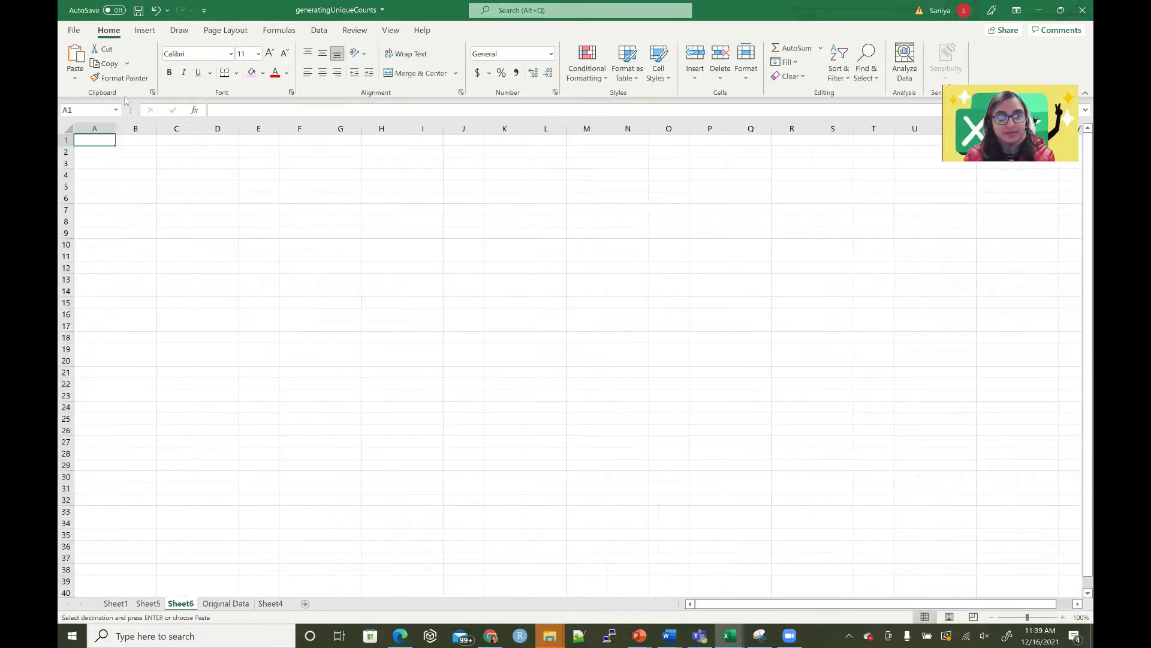
- Paste the copied pivot as values, delete empty rows 1–2, and widen column A
click(75, 73)
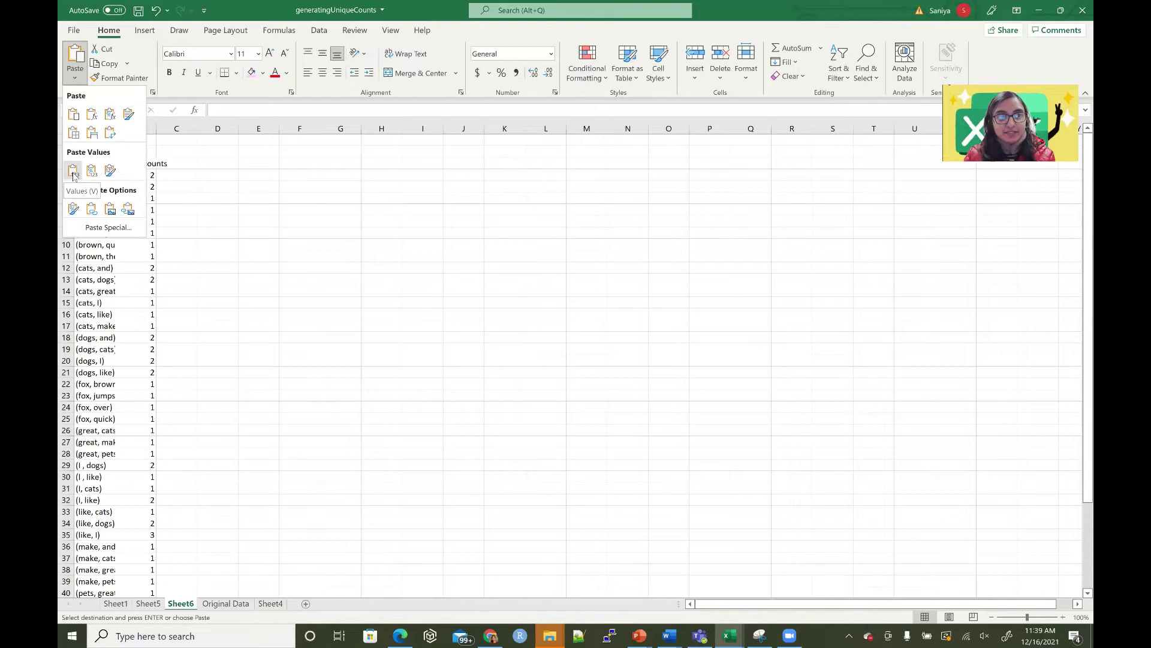
click(73, 172)
drag(66, 152, 114, 373)
click(718, 58)
click(111, 137)
- Delete the (blank) row, leaving the Grand Total of 56 at the bottom
click(180, 142)
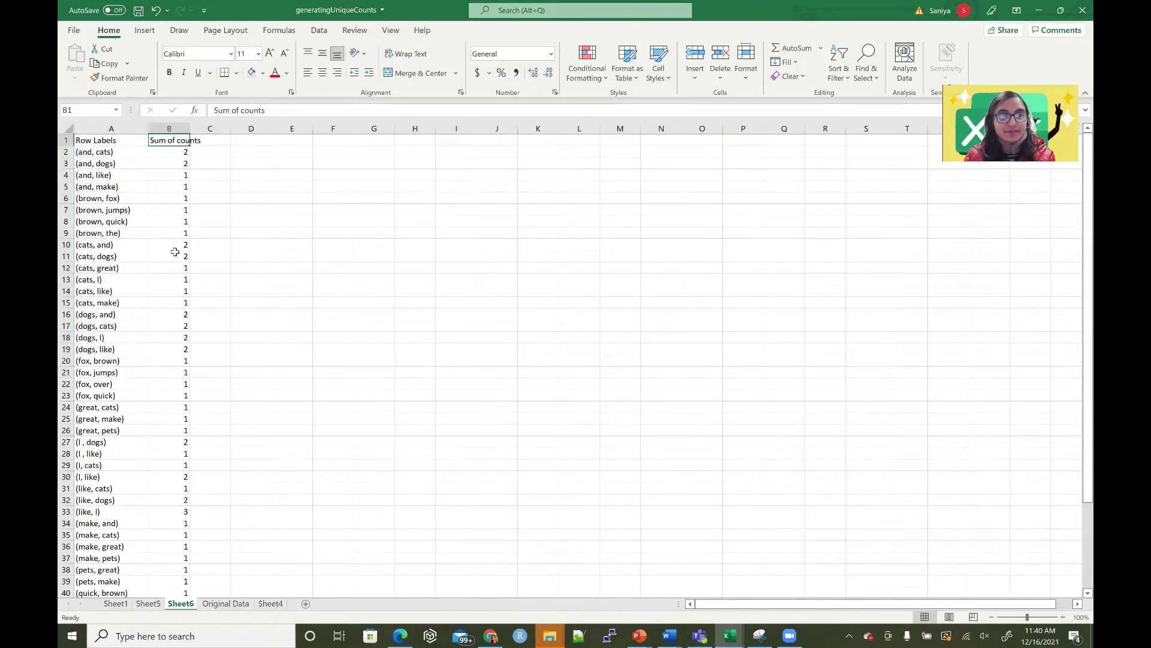
scroll(104, 479, down, 7)
scroll(103, 480, down, 1)
click(66, 407)
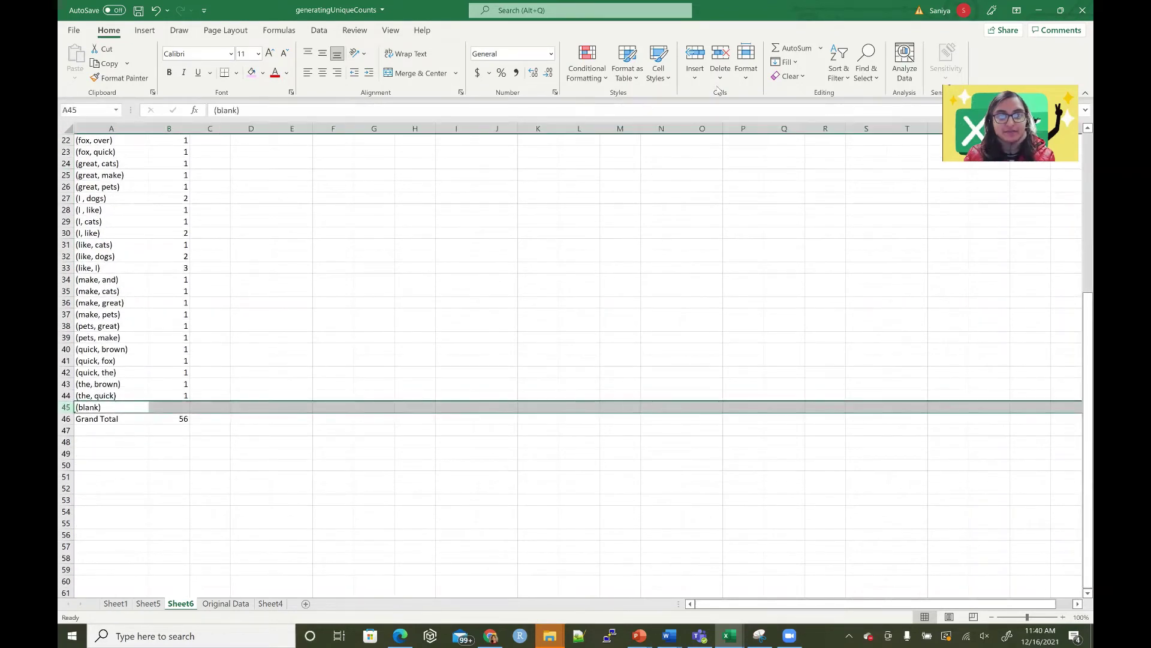
click(731, 51)
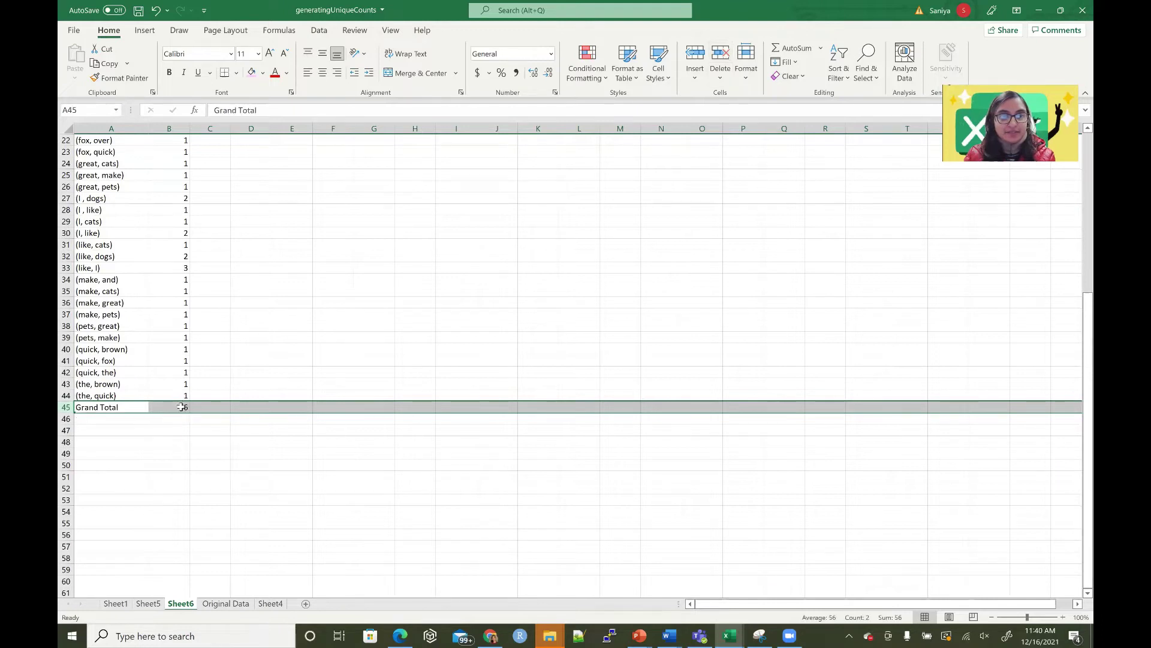
drag(182, 407, 133, 408)
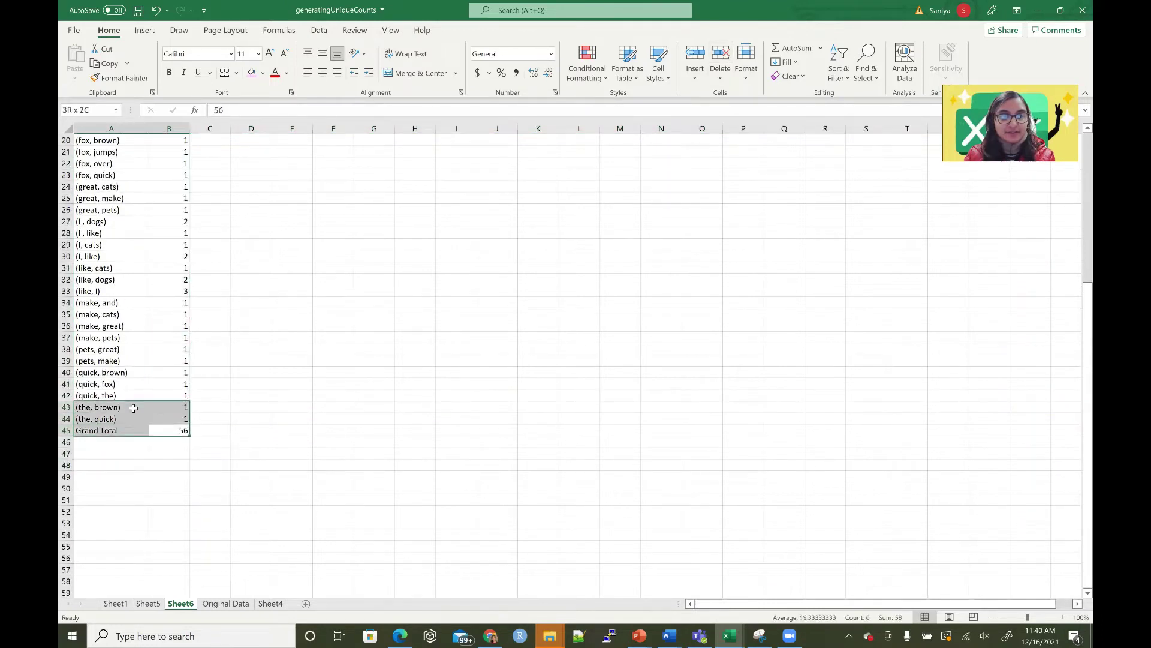
click(168, 430)
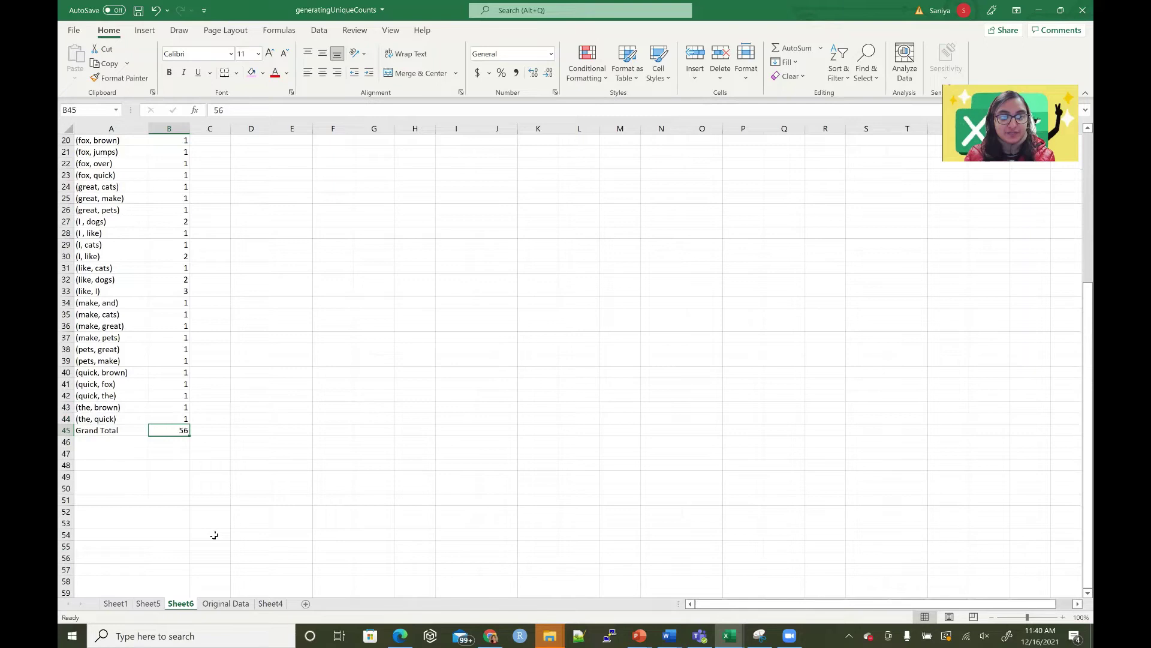
- Select all the original pairs in column A on the Original Data sheet
click(237, 604)
scroll(193, 534, down, 11)
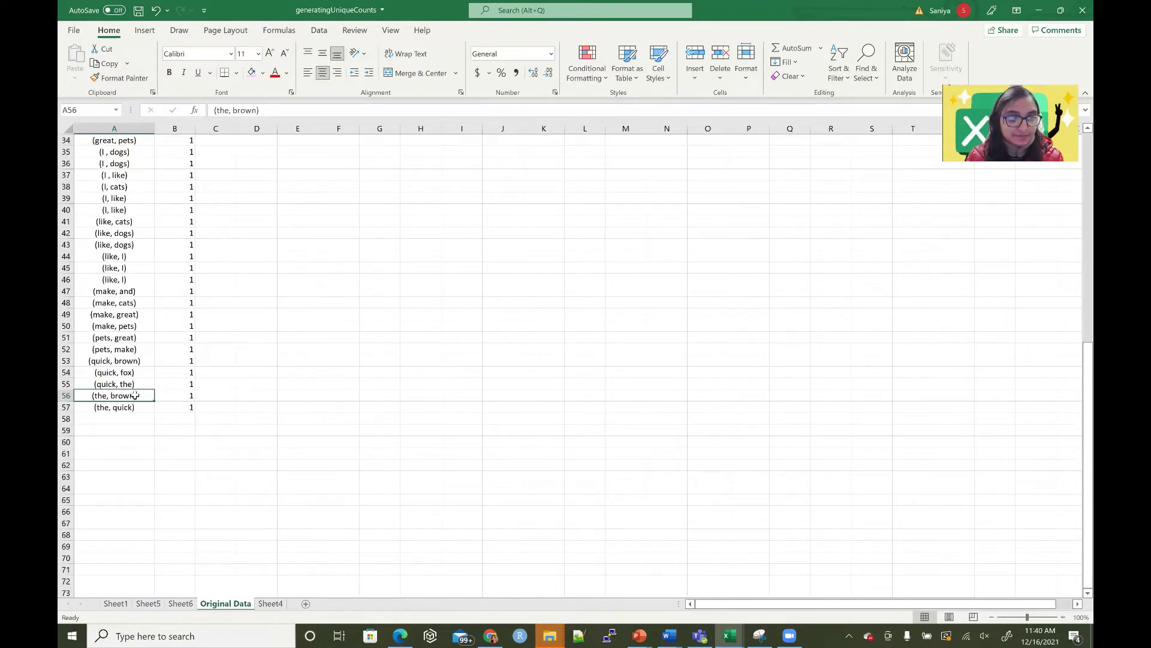
drag(143, 407, 124, 151)
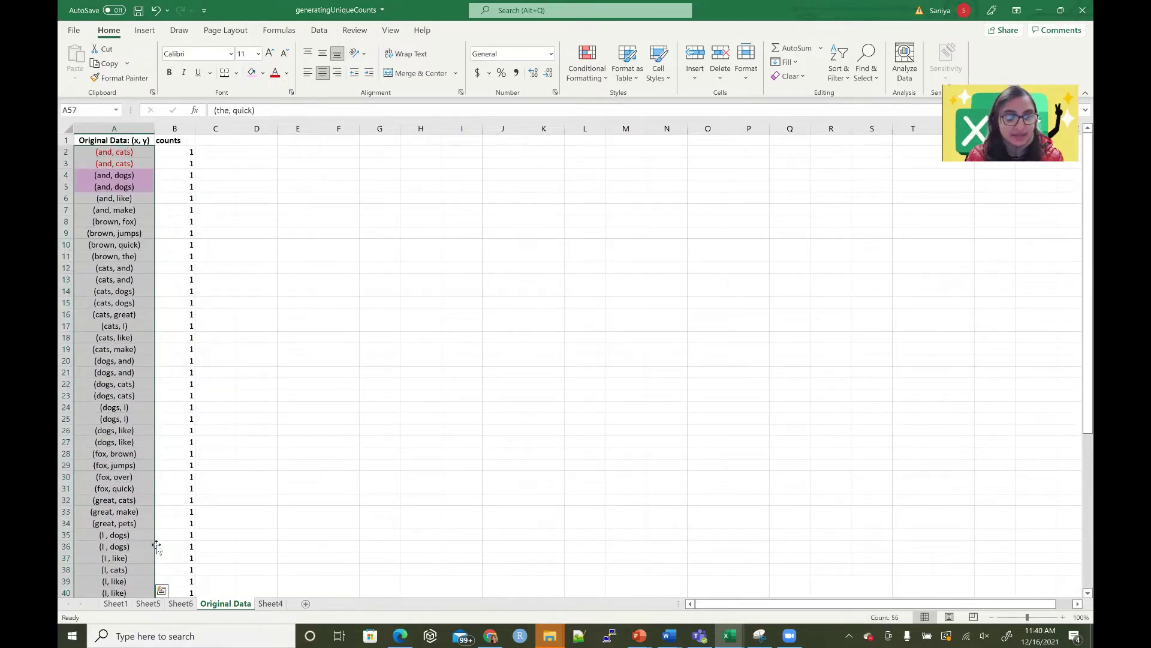
scroll(577, 575, down, 5)
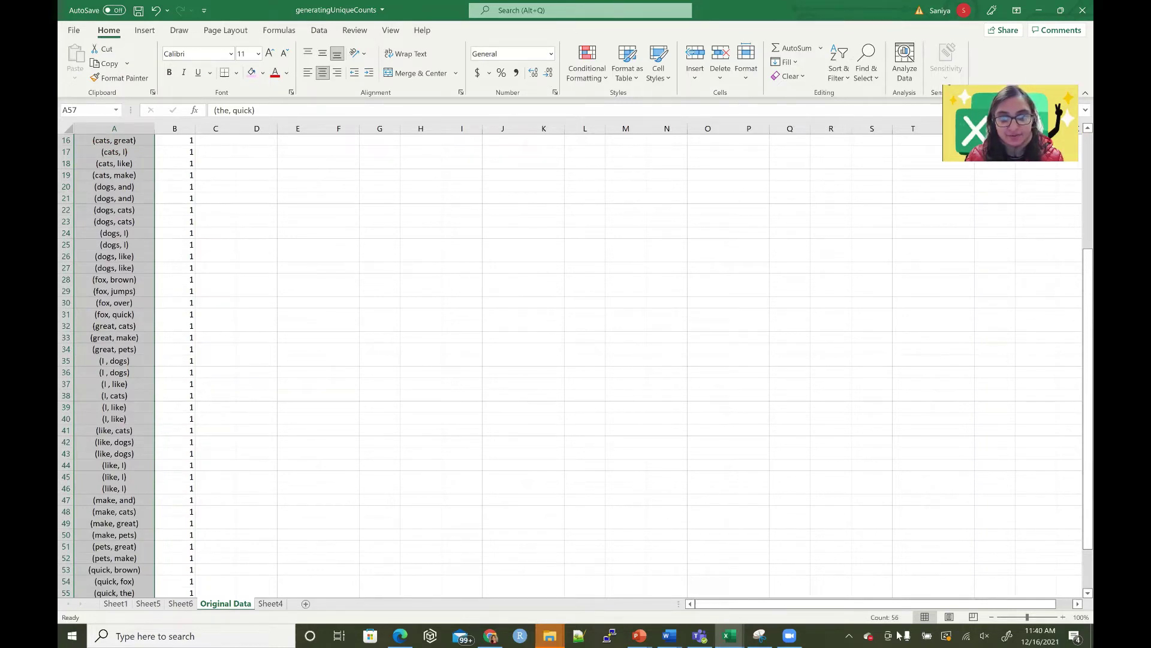
scroll(165, 252, up, 5)
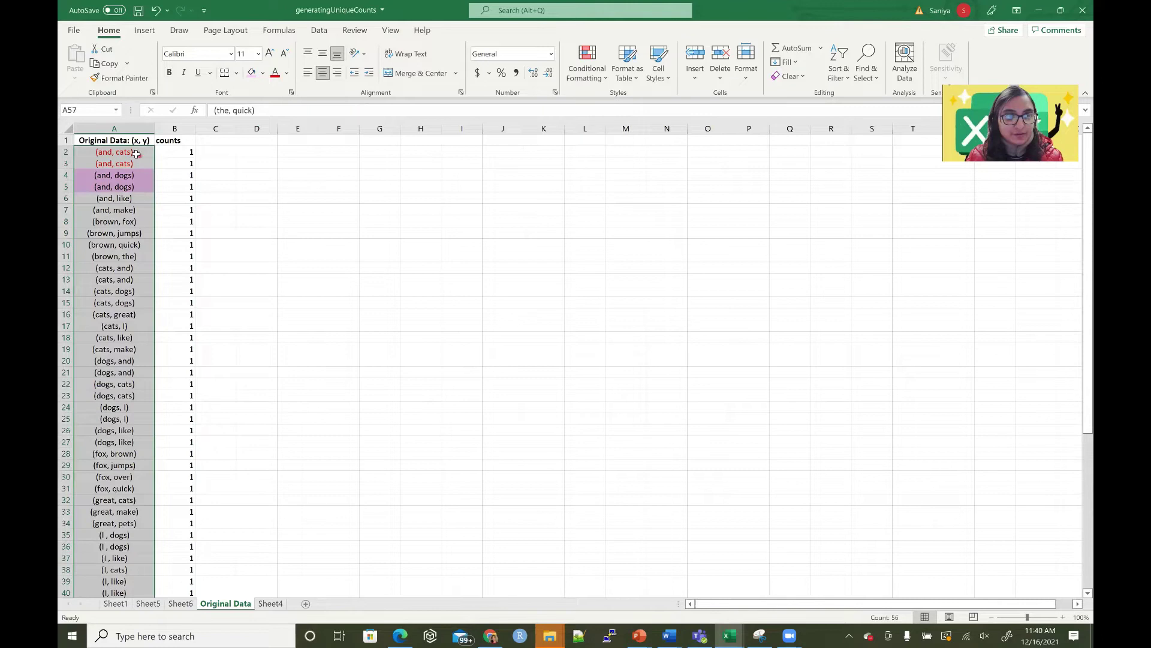
scroll(159, 385, down, 12)
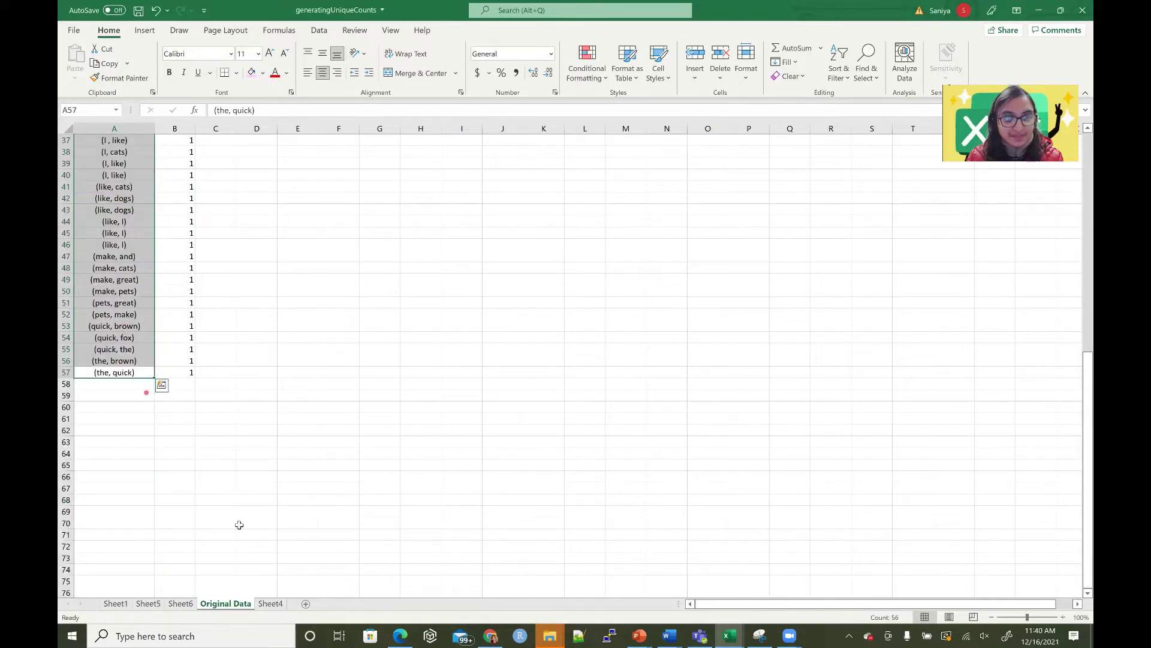
- On Sheet6, widen column B and select the unique pairs A2:A44
click(182, 604)
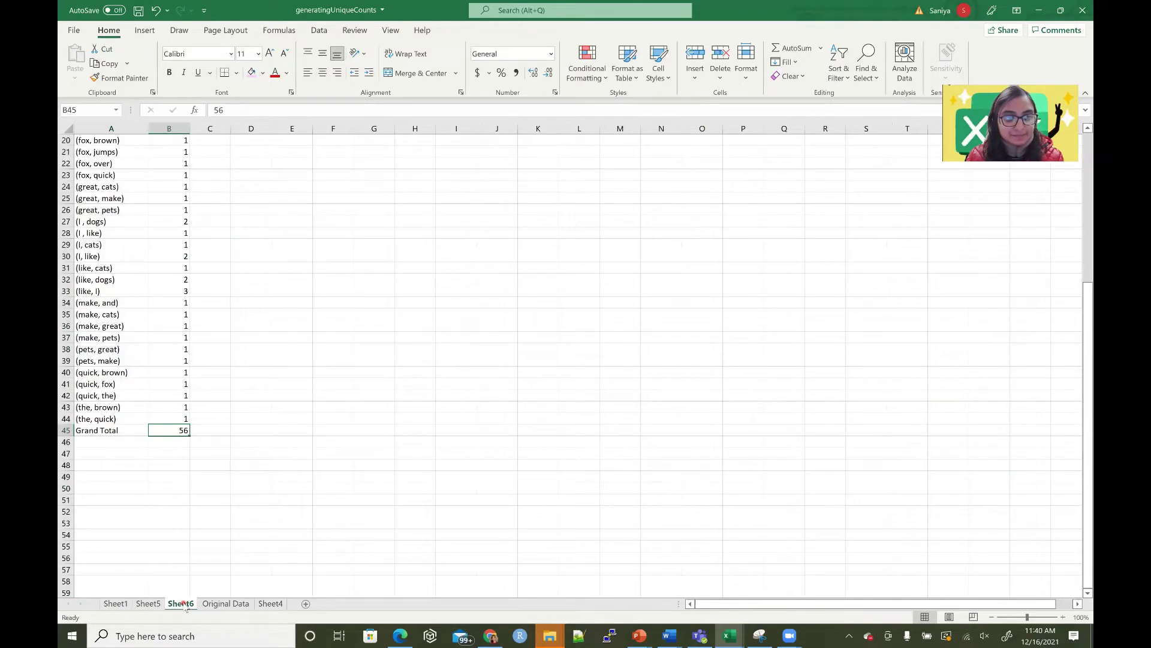
scroll(180, 420, up, 6)
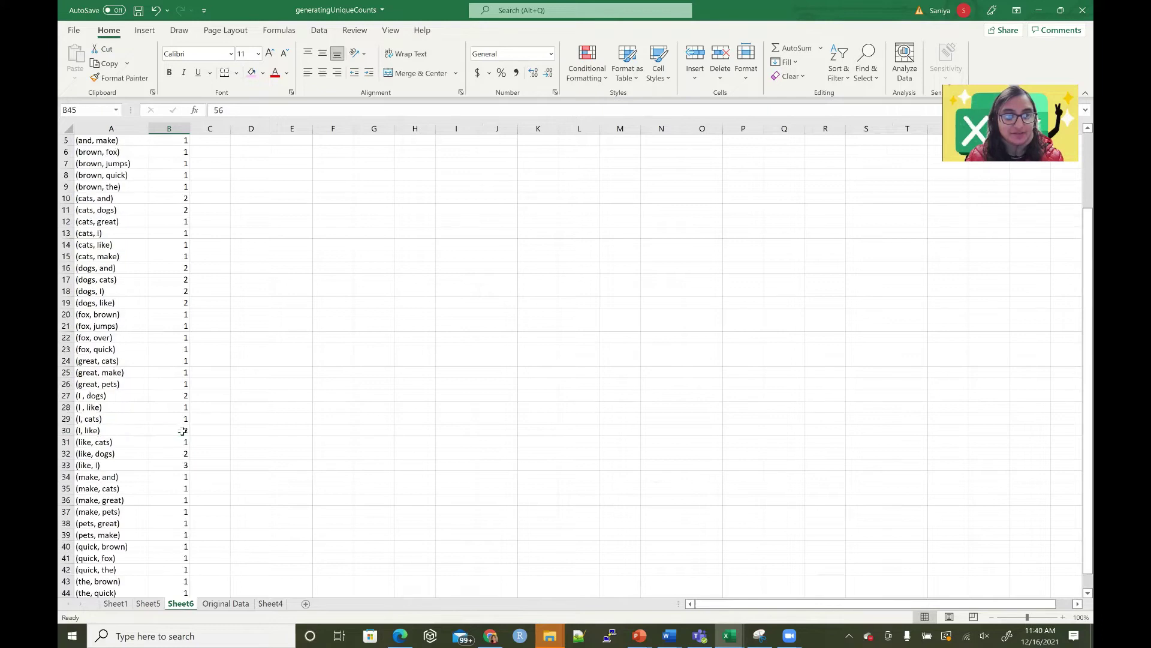
drag(204, 128, 204, 129)
click(162, 443)
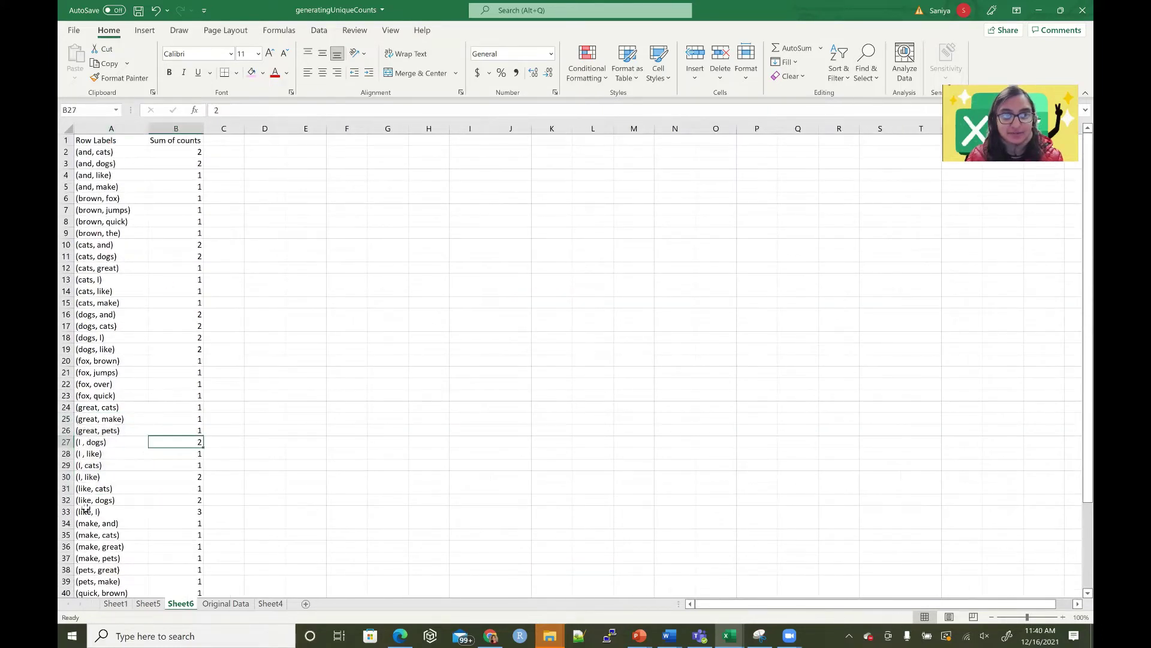
scroll(113, 456, down, 5)
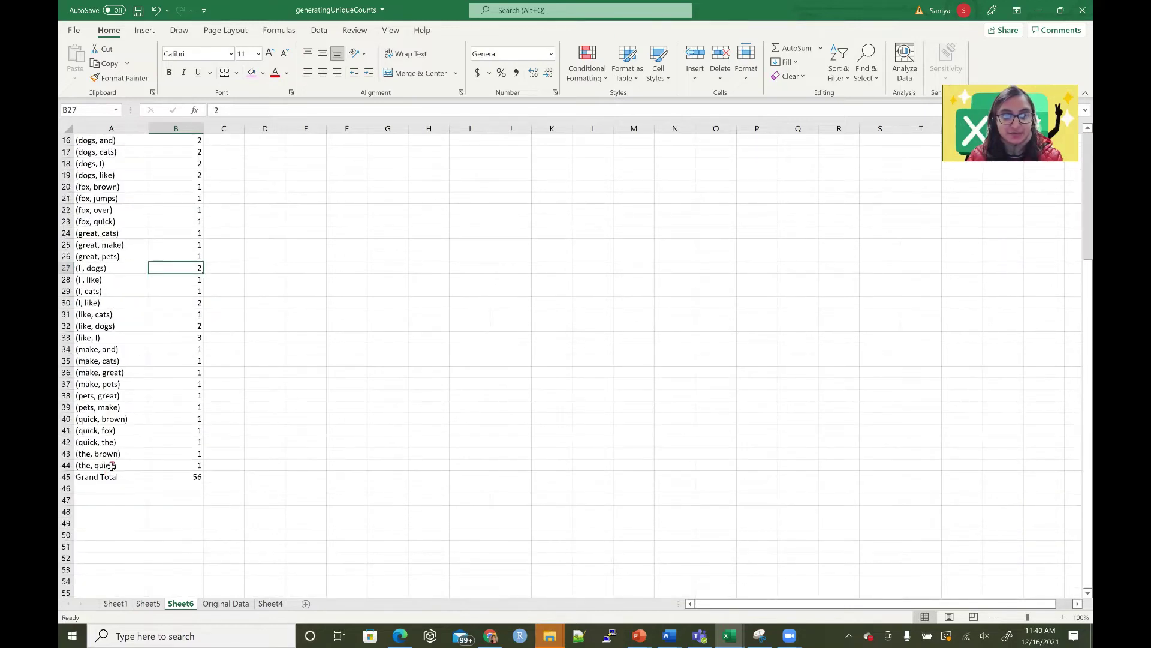
drag(112, 465, 108, 156)
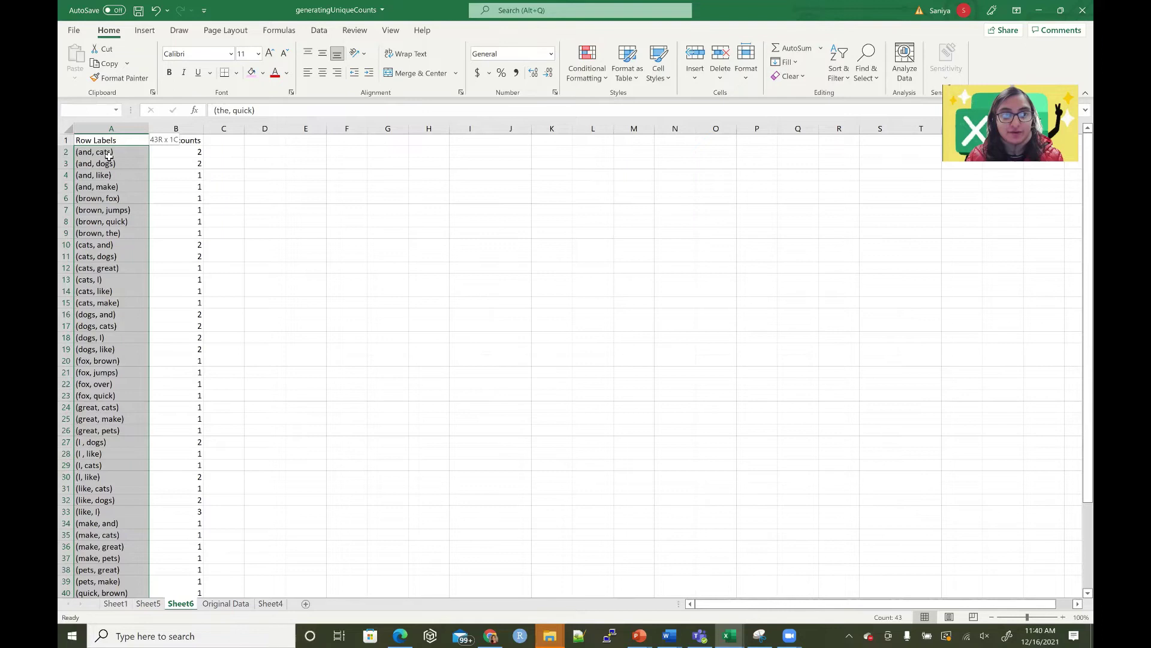
drag(108, 156, 110, 152)
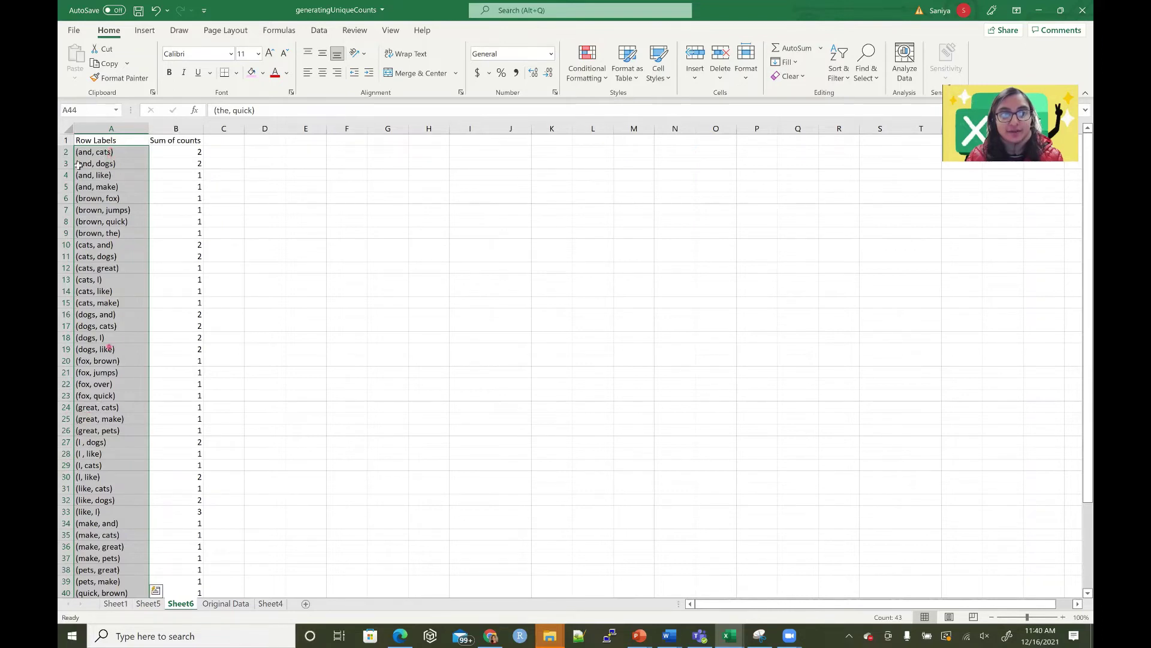
scroll(106, 376, down, 3)
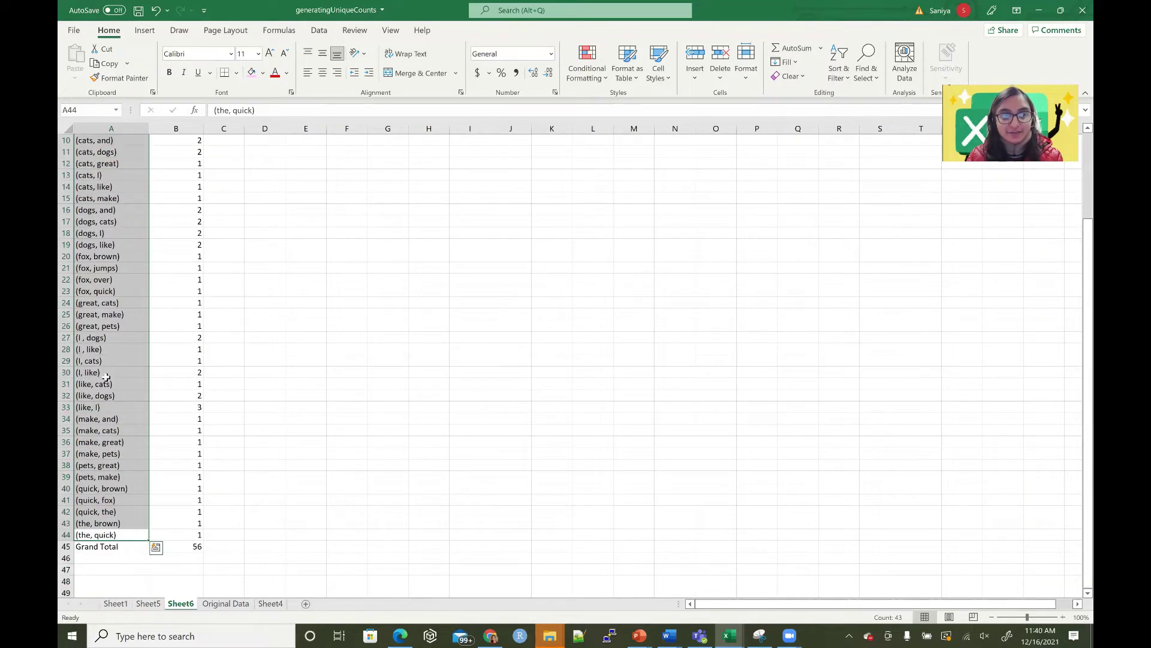
scroll(116, 448, up, 3)
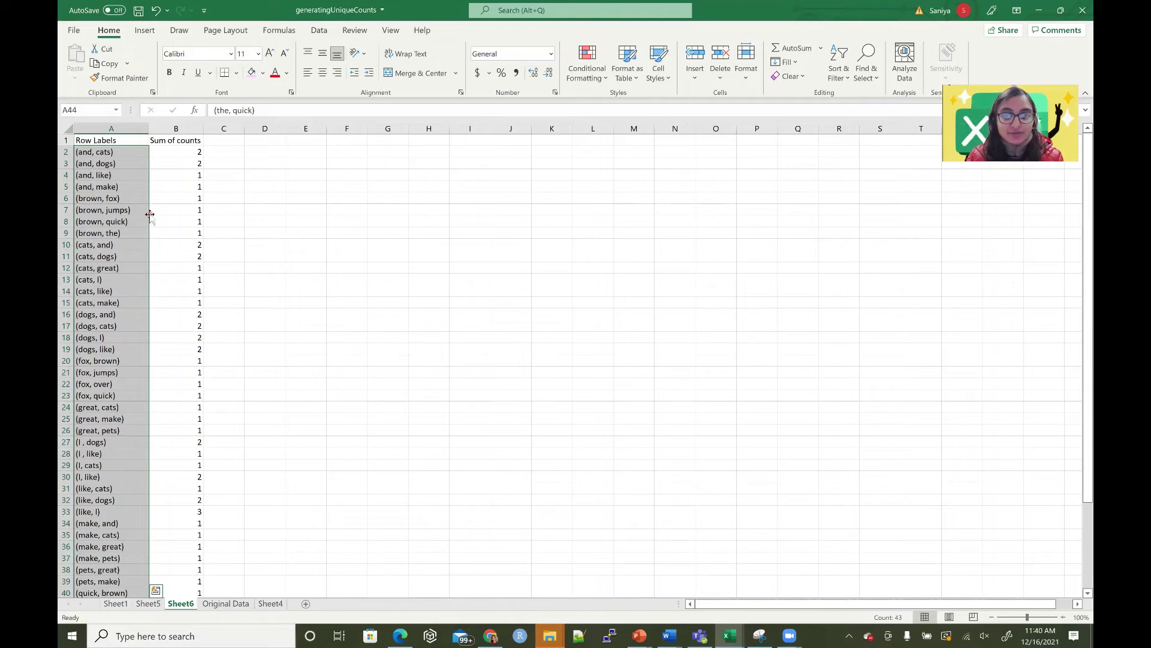
scroll(180, 404, down, 5)
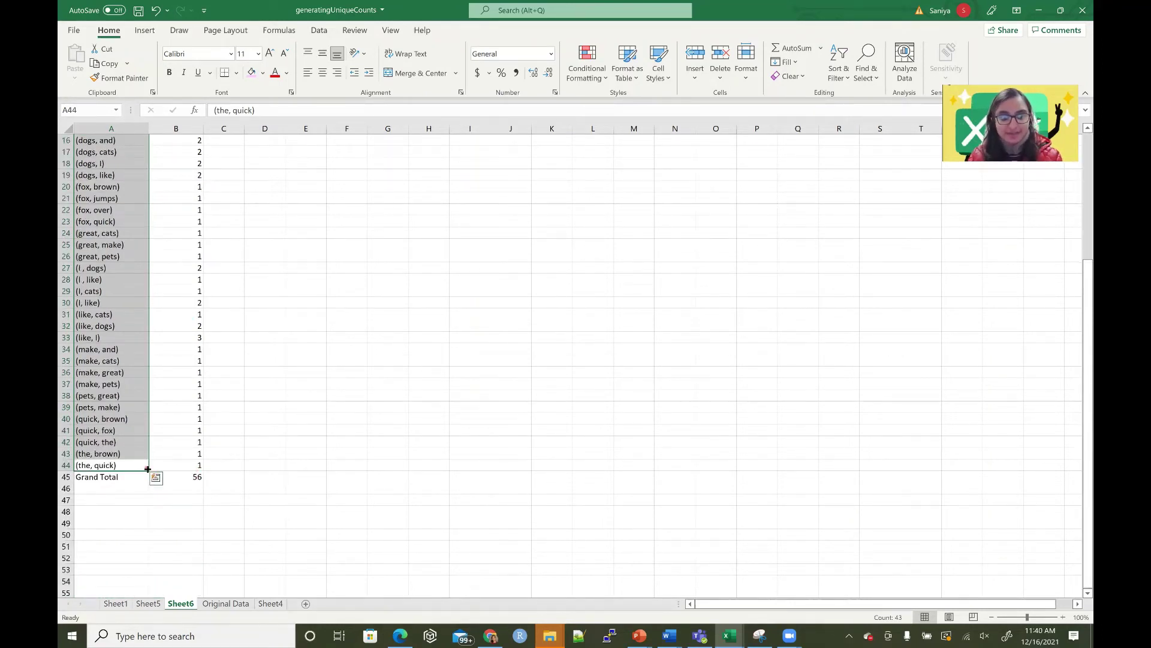
- Return to the Original Data sheet and scroll back to the top
click(226, 604)
click(210, 329)
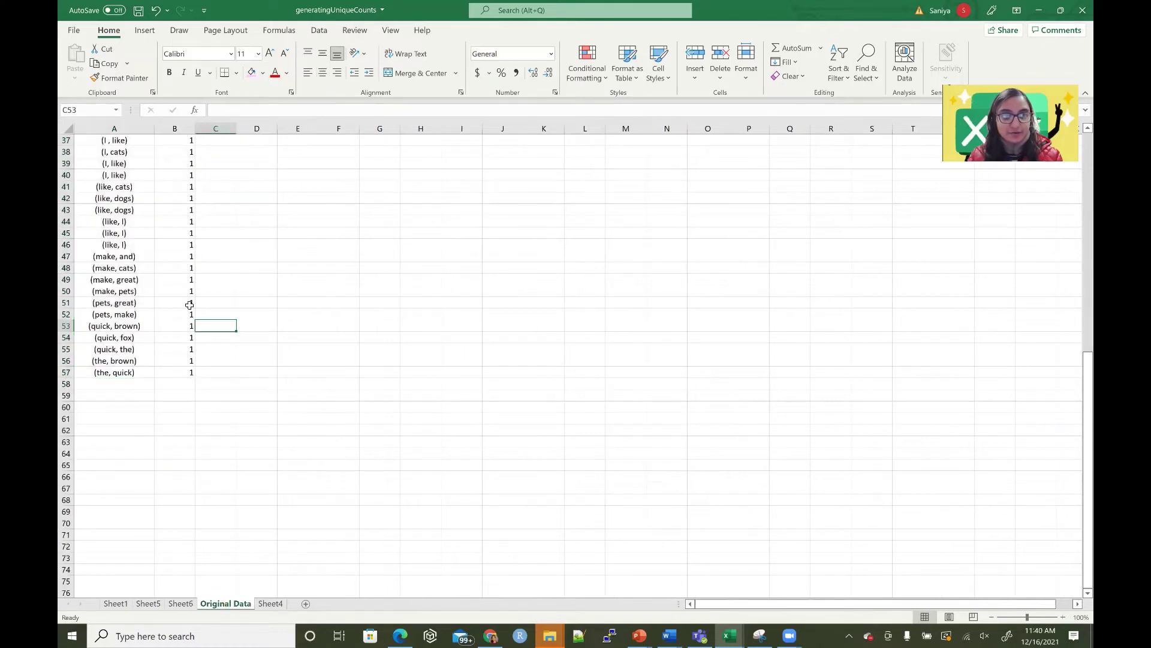
scroll(187, 316, up, 12)
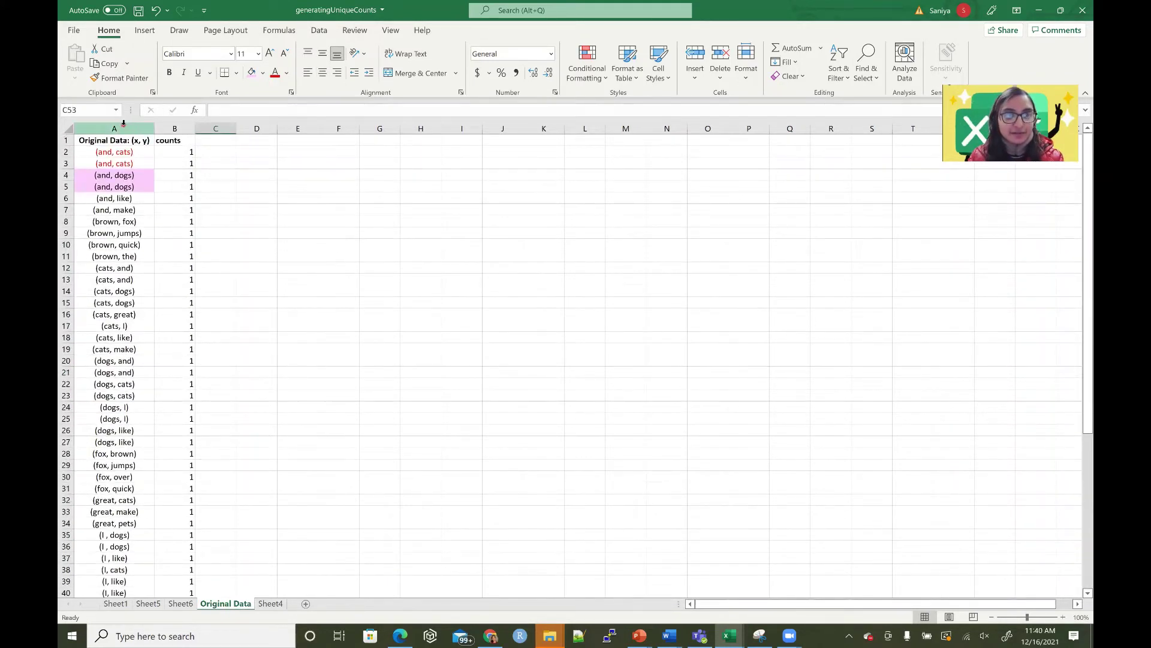
- Copy the original pairs column and paste it into a new worksheet
click(124, 122)
key(ctrl+c)
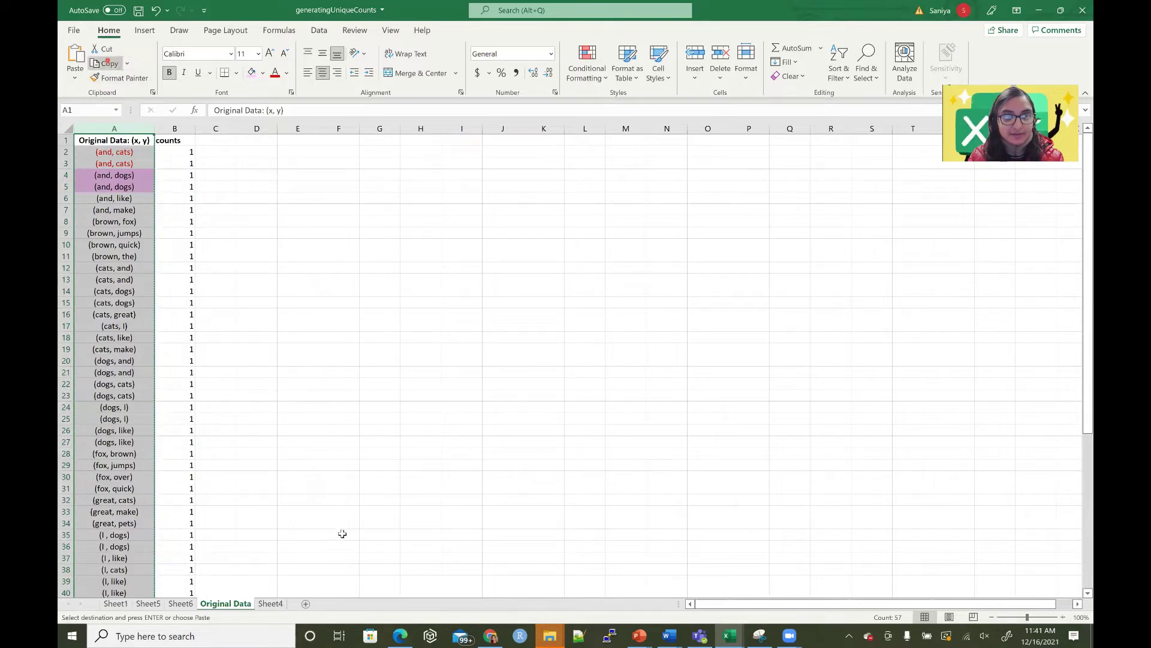
key(shift+F11)
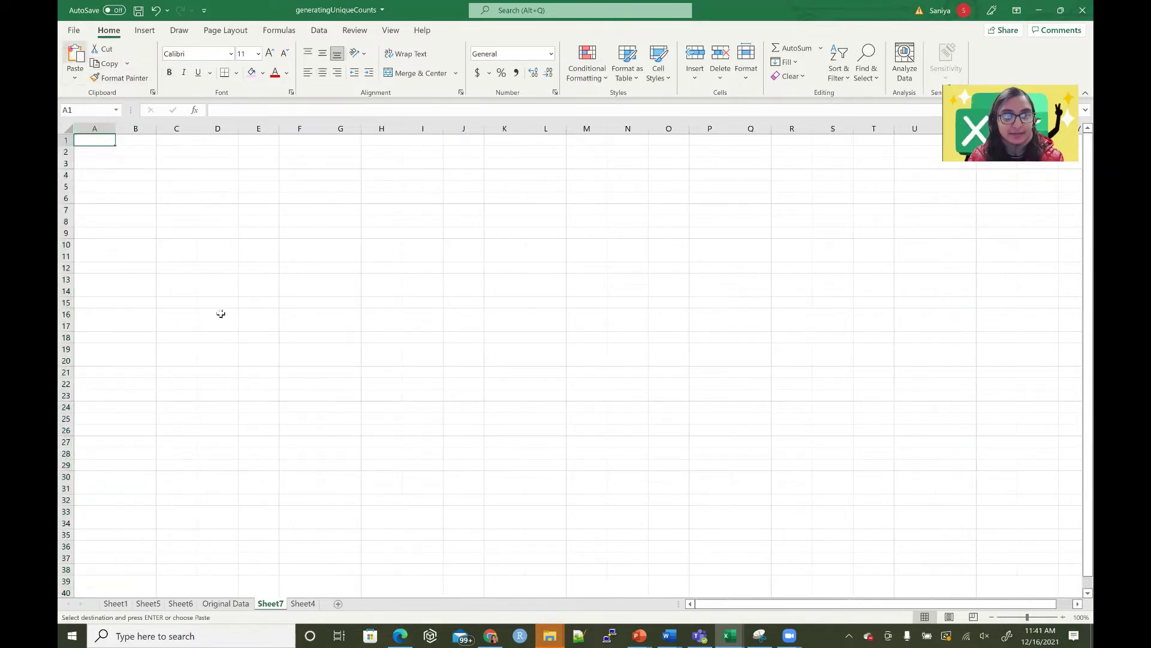
click(75, 57)
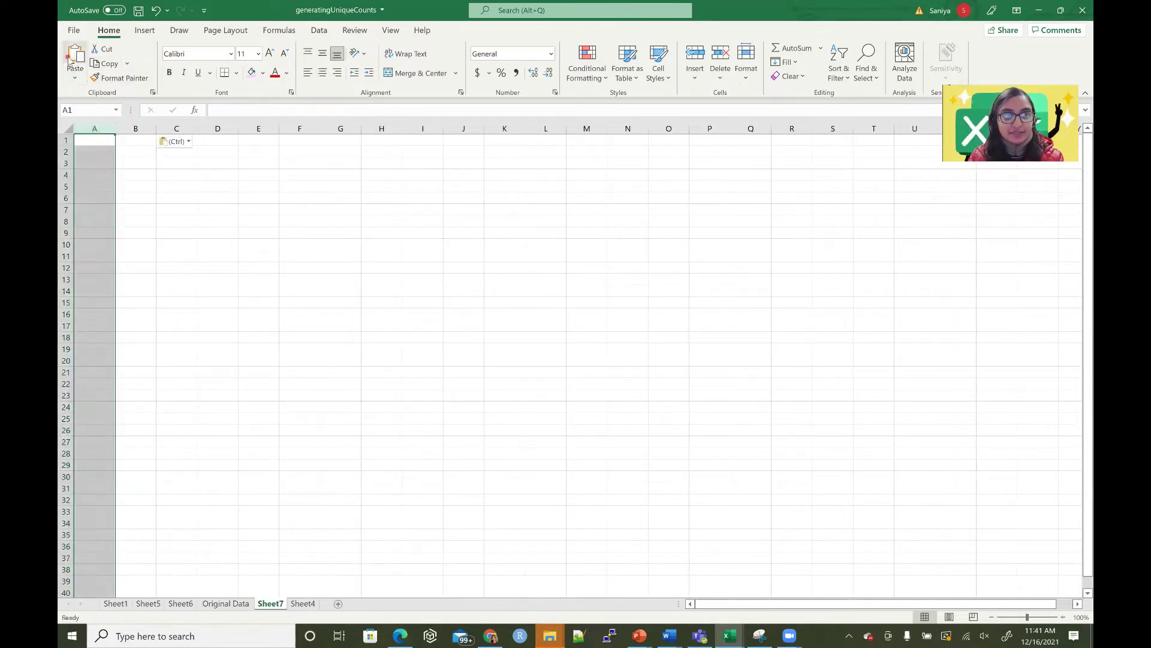
- Remove duplicate pairs with Data > Remove Duplicates, leaving 43 unique pairs in A2:A44
click(319, 30)
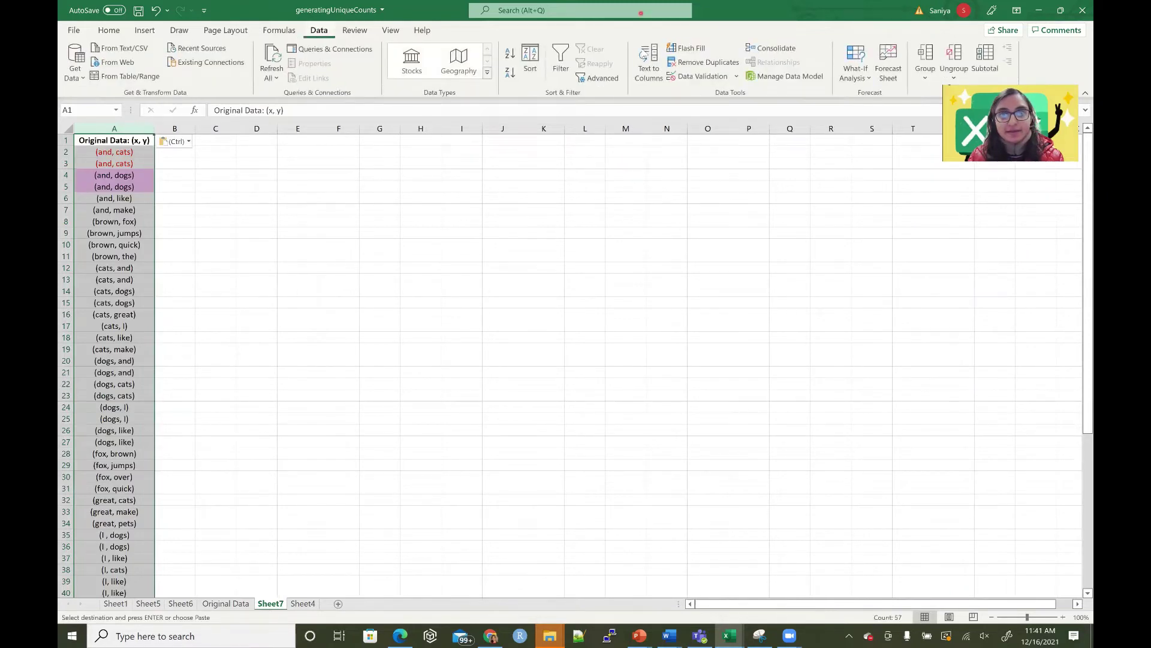
click(708, 62)
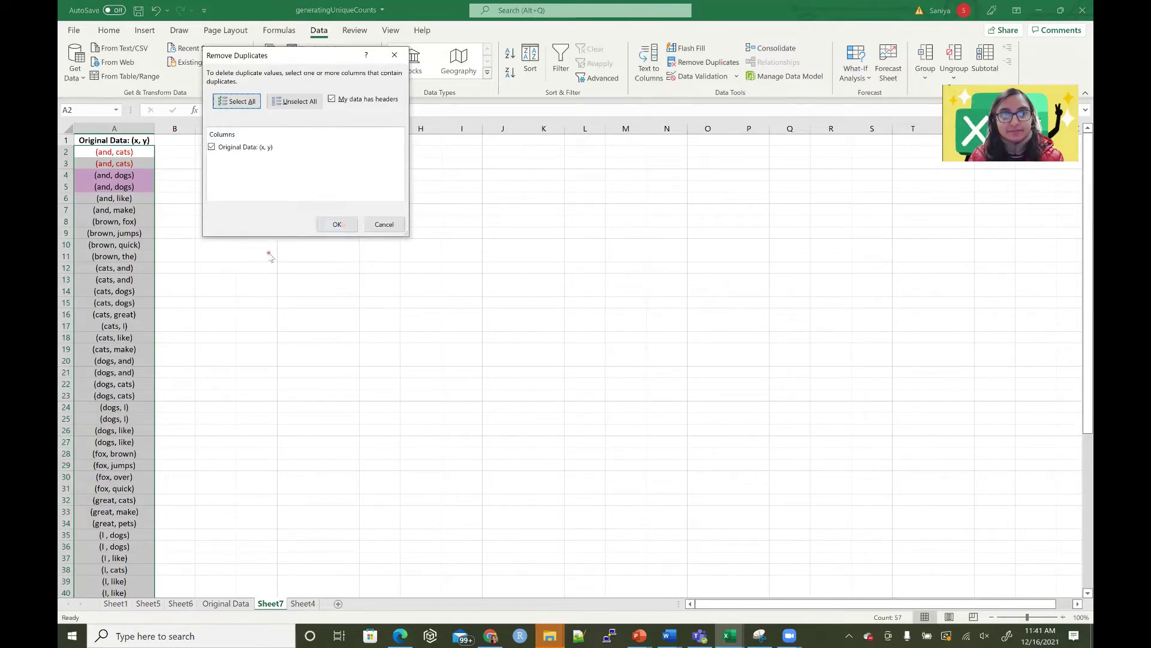
click(333, 226)
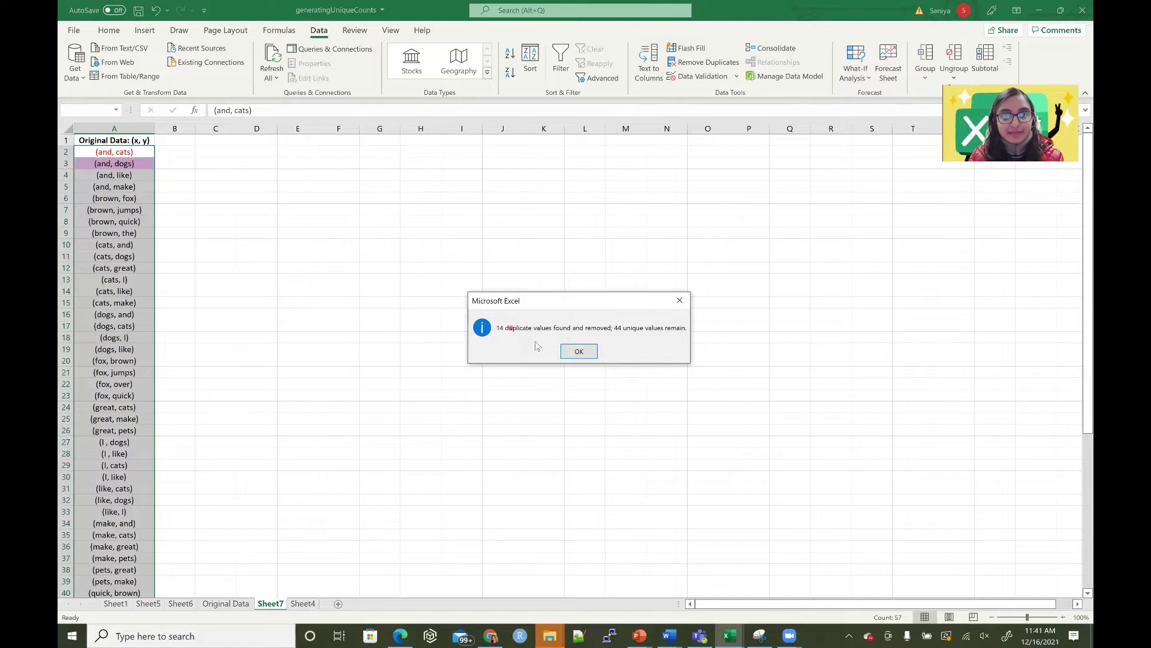
click(579, 352)
click(142, 152)
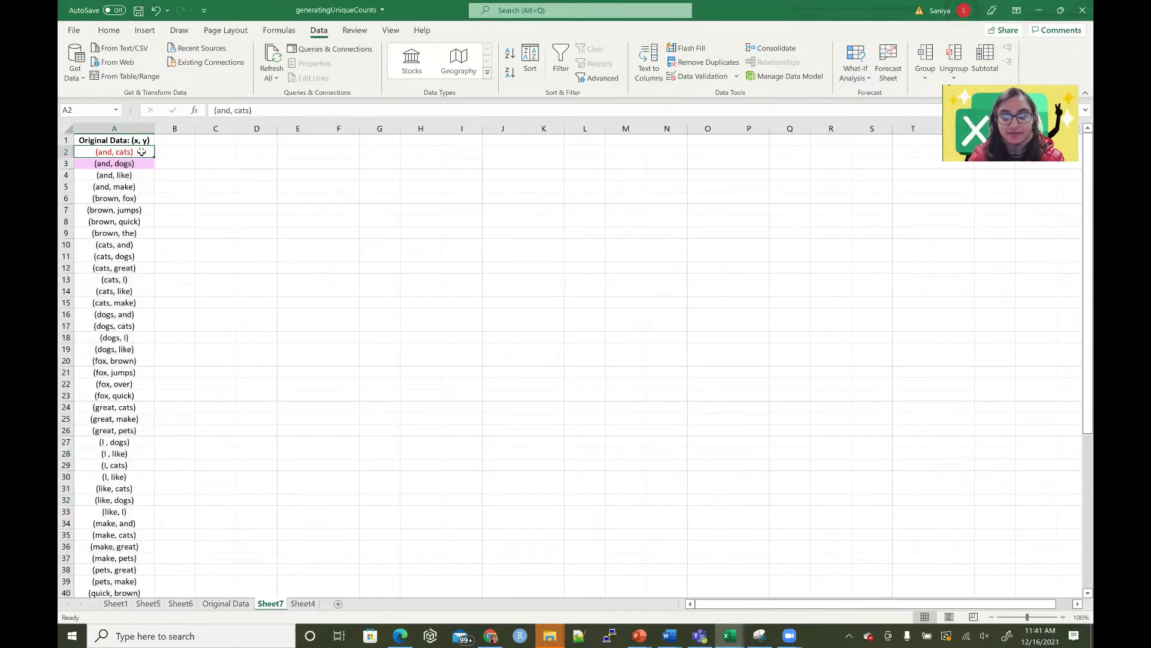
key(ctrl+shift+Down)
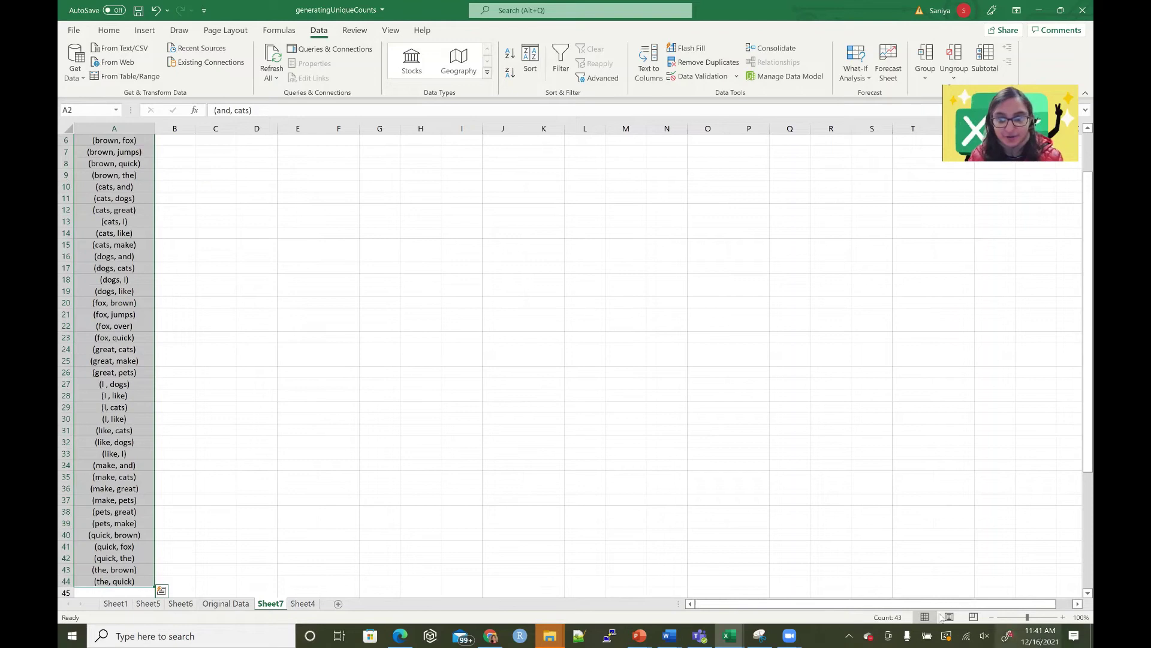
- On Sheet6, select the unique pair labels from A2 downward
scroll(99, 349, up, 1)
scroll(99, 349, up, 2)
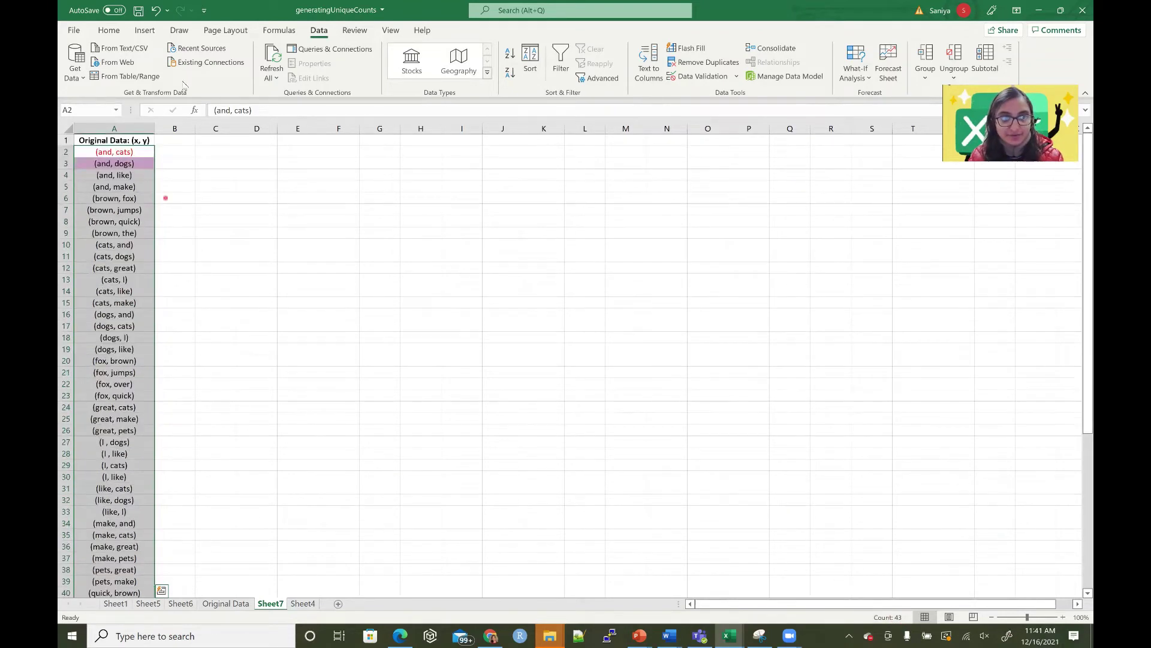
scroll(226, 566, down, 1)
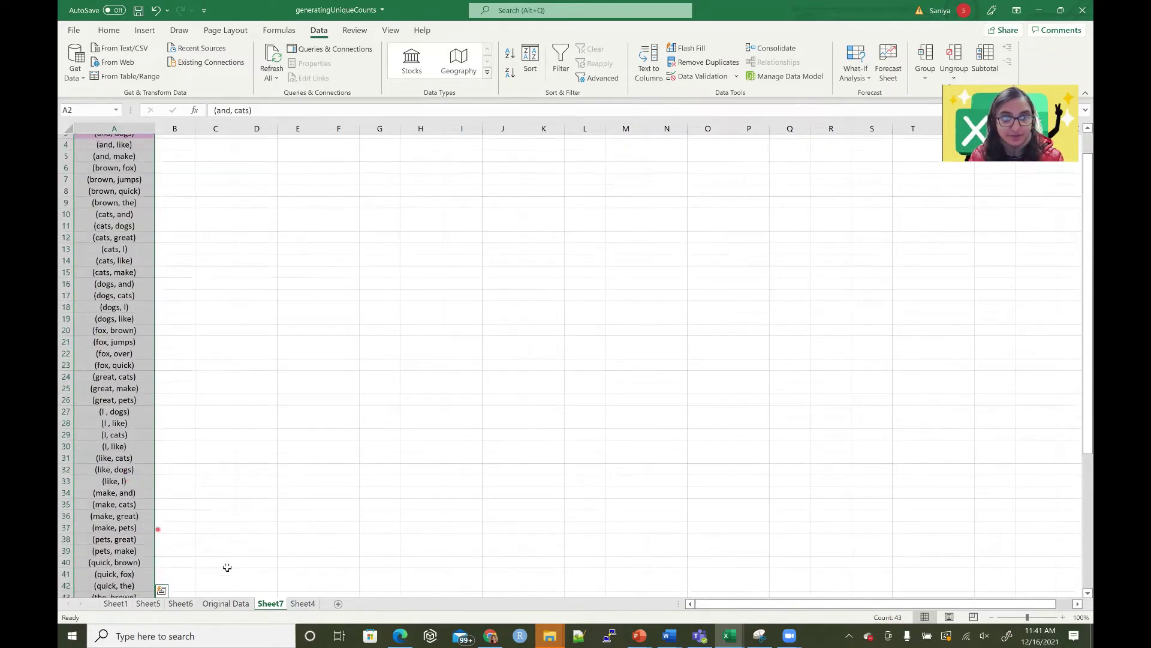
click(182, 603)
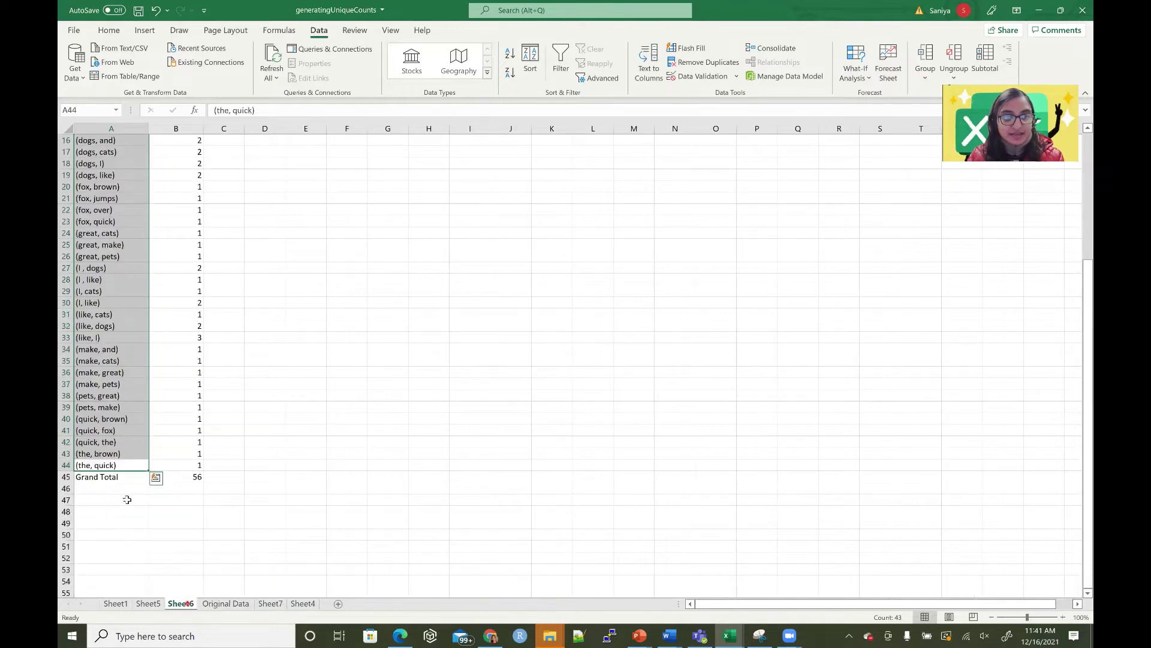
click(112, 463)
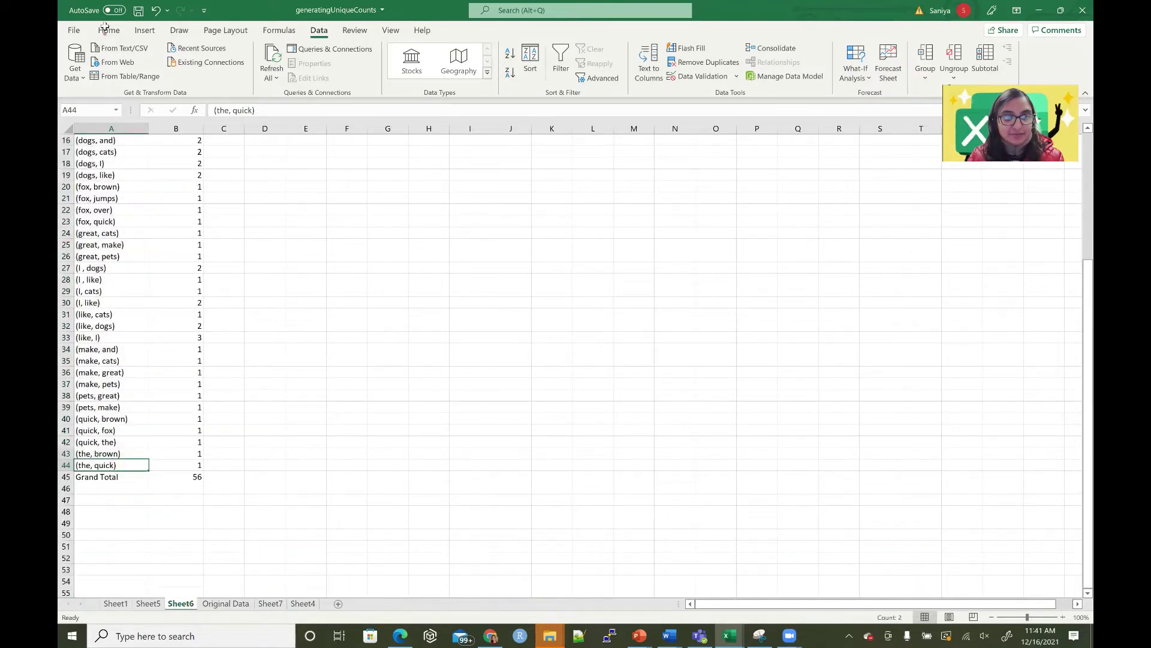
key(ctrl+shift+Up)
key(shift+Down)
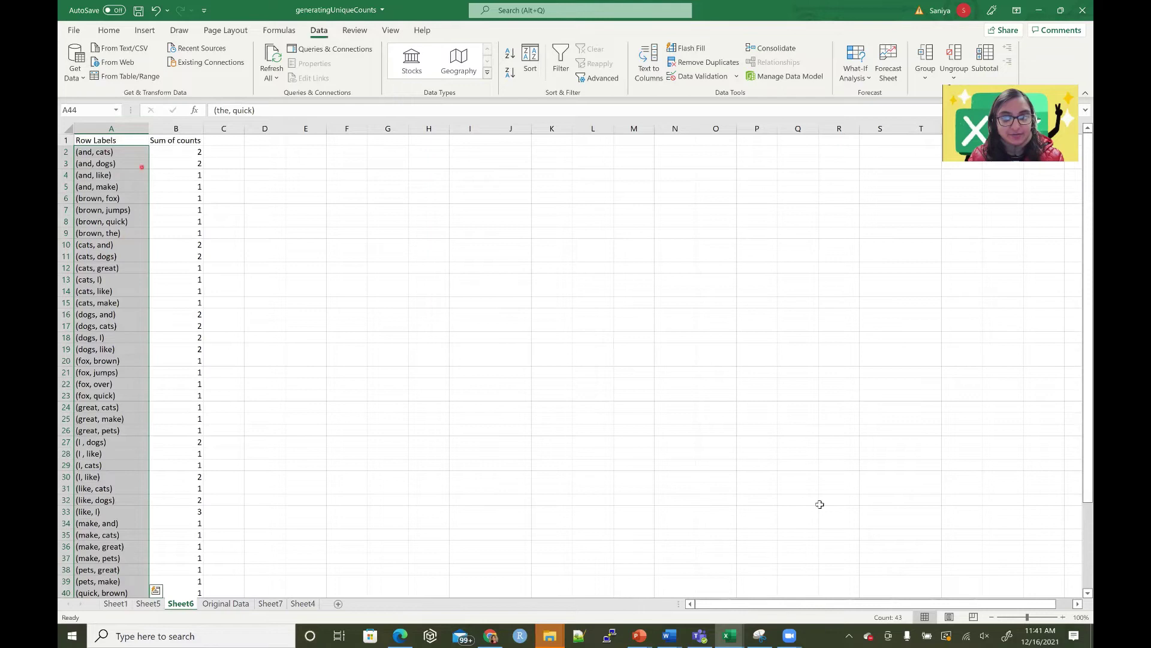
click(206, 154)
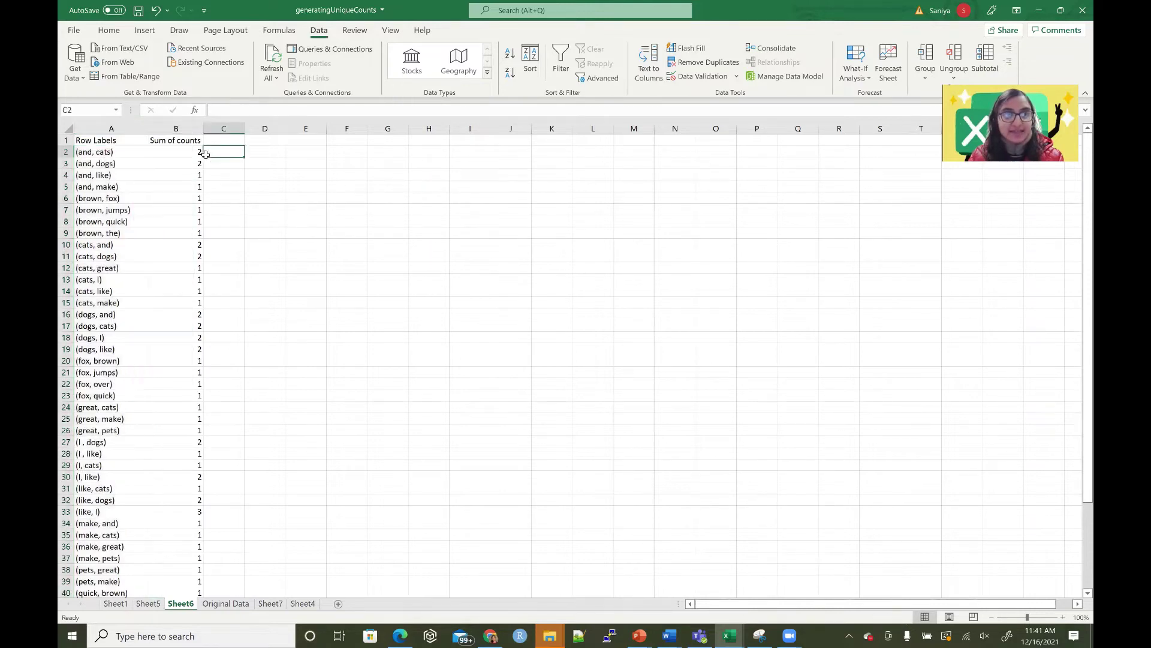
- Inspect the counts for (and, cats), (and, dogs), the cats pairs and the dogs pairs
click(153, 154)
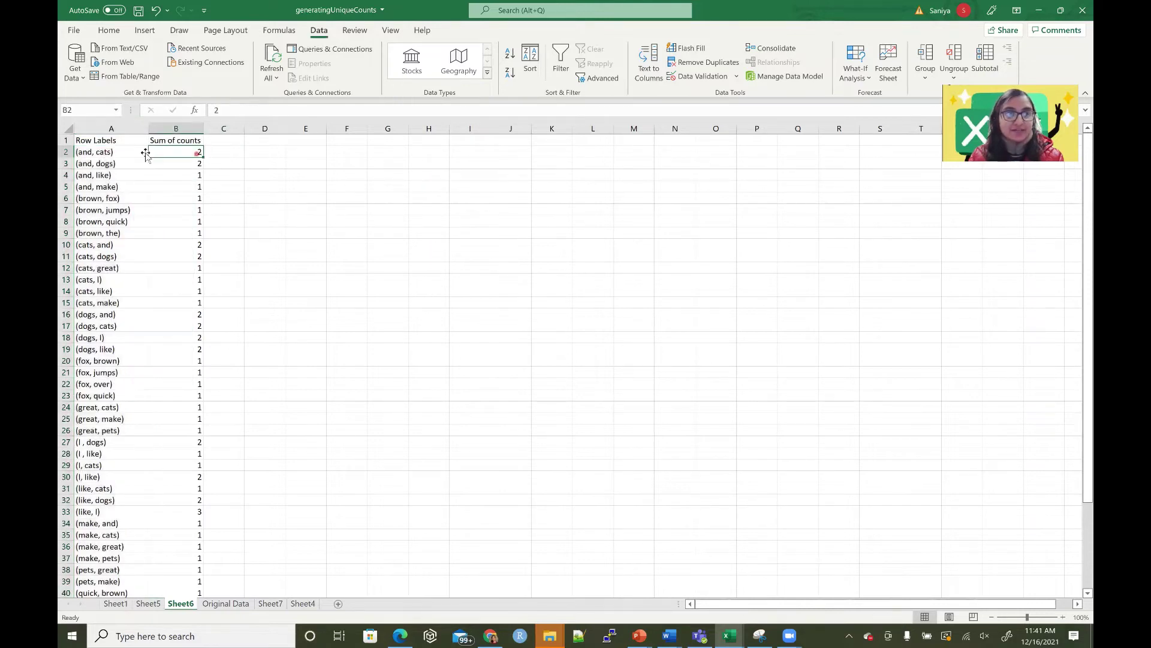
click(188, 164)
click(191, 154)
click(190, 165)
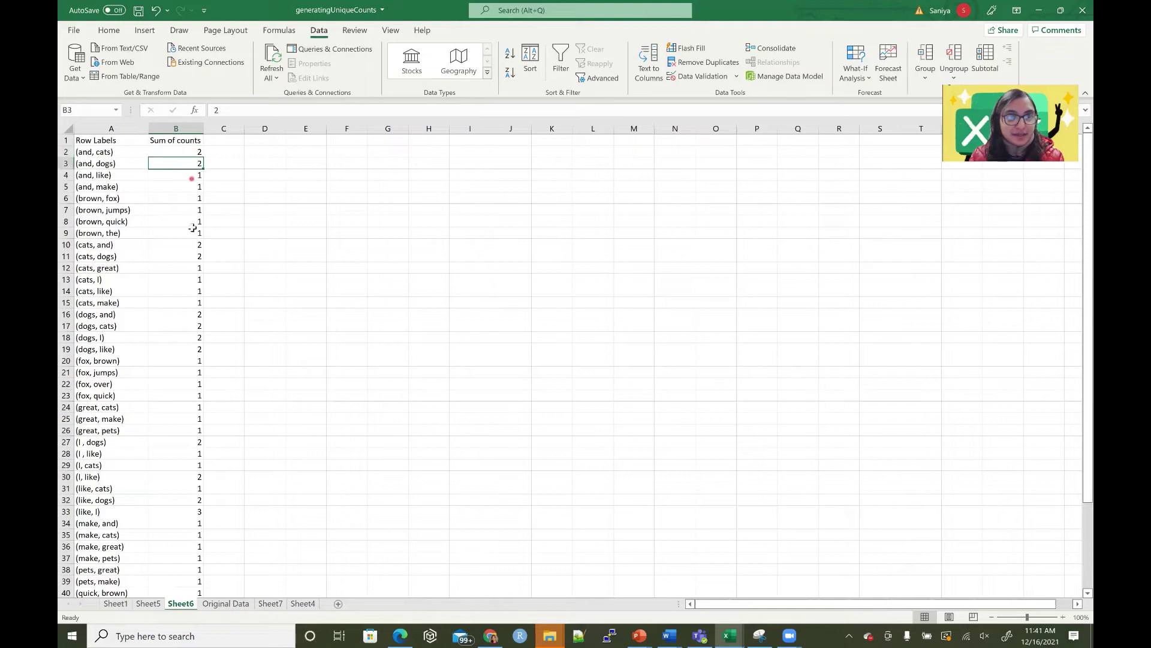
drag(117, 246, 191, 260)
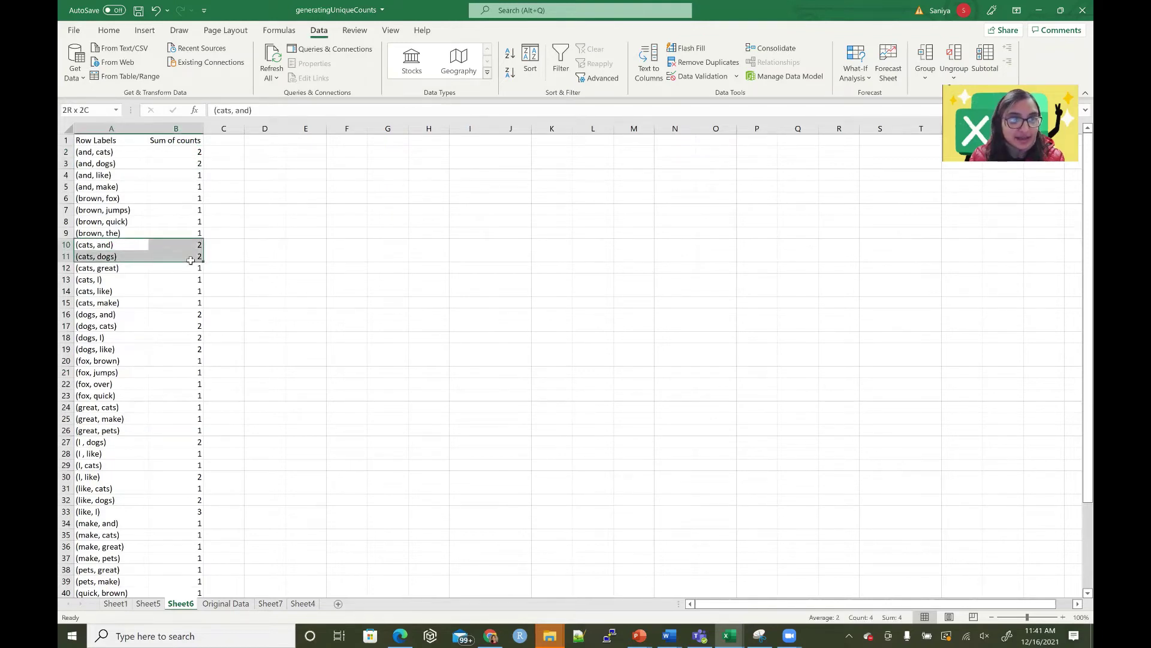
drag(114, 326, 201, 353)
drag(96, 316, 185, 352)
- Turn on header filtering in the Sheet6 pivot and sort Sum of counts ascending, then descending
click(64, 140)
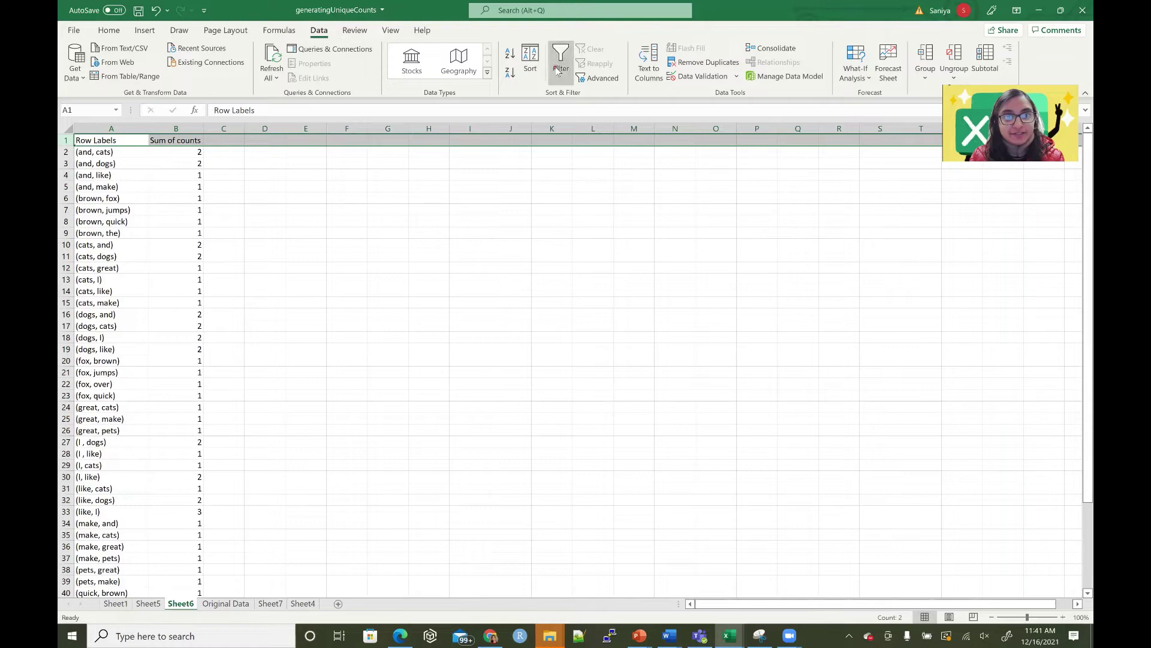
click(561, 60)
click(198, 140)
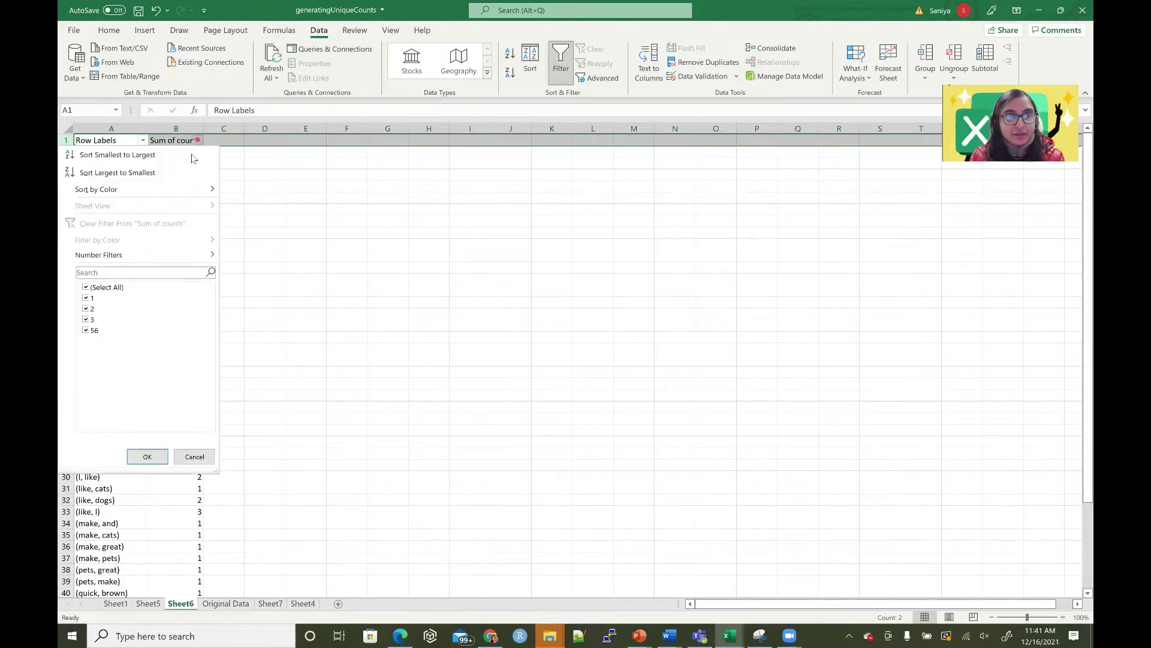
click(190, 154)
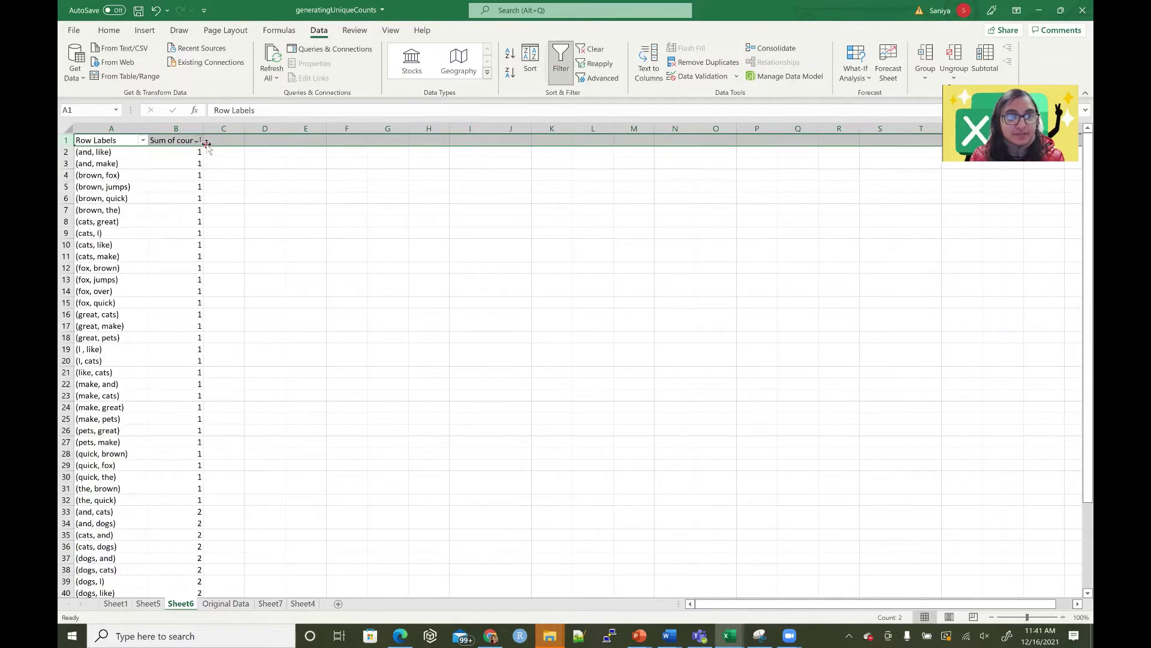
click(197, 140)
click(178, 168)
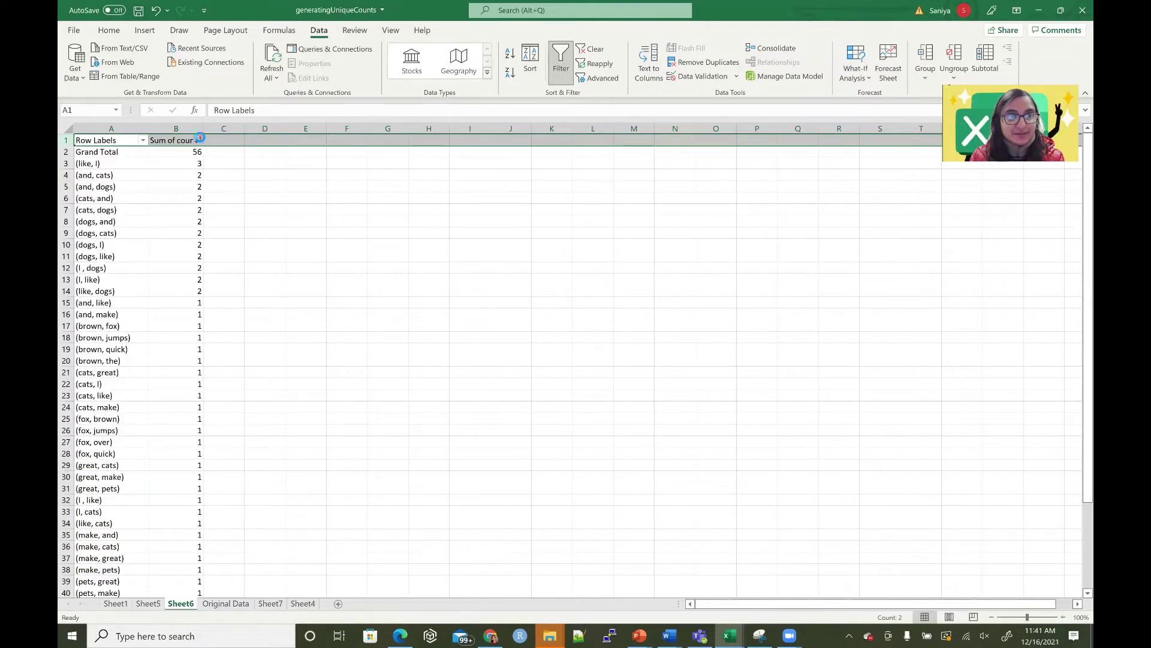
- Filter the pivot to show only pairs with count 3, then only those with count 2
click(199, 140)
click(94, 288)
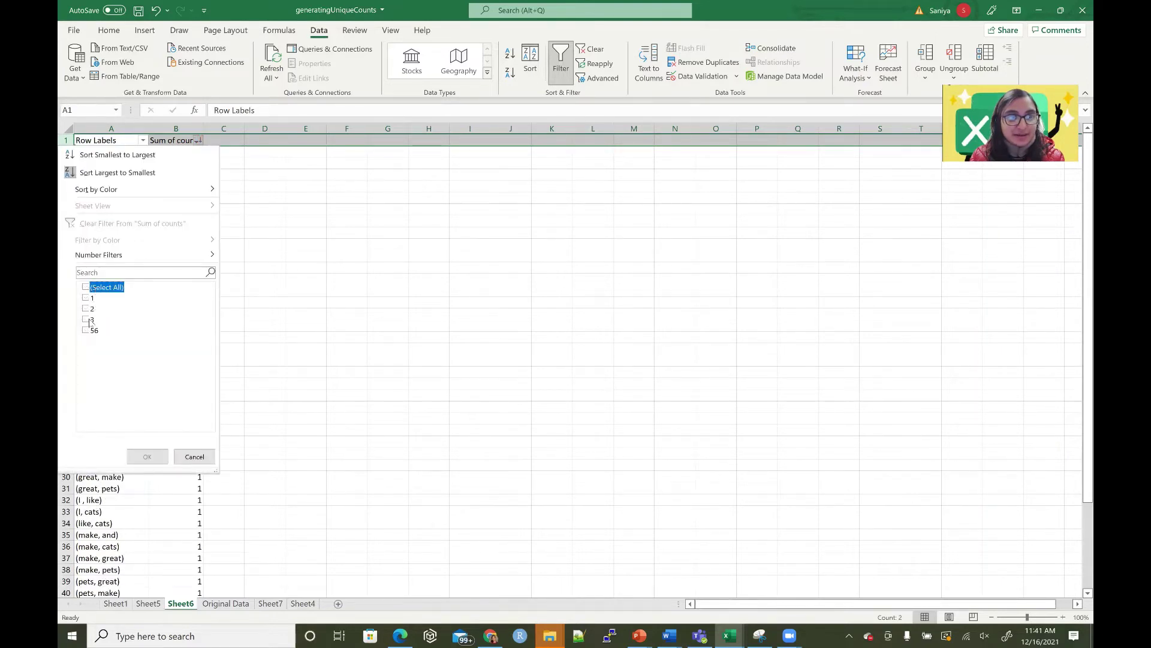
click(90, 320)
click(148, 457)
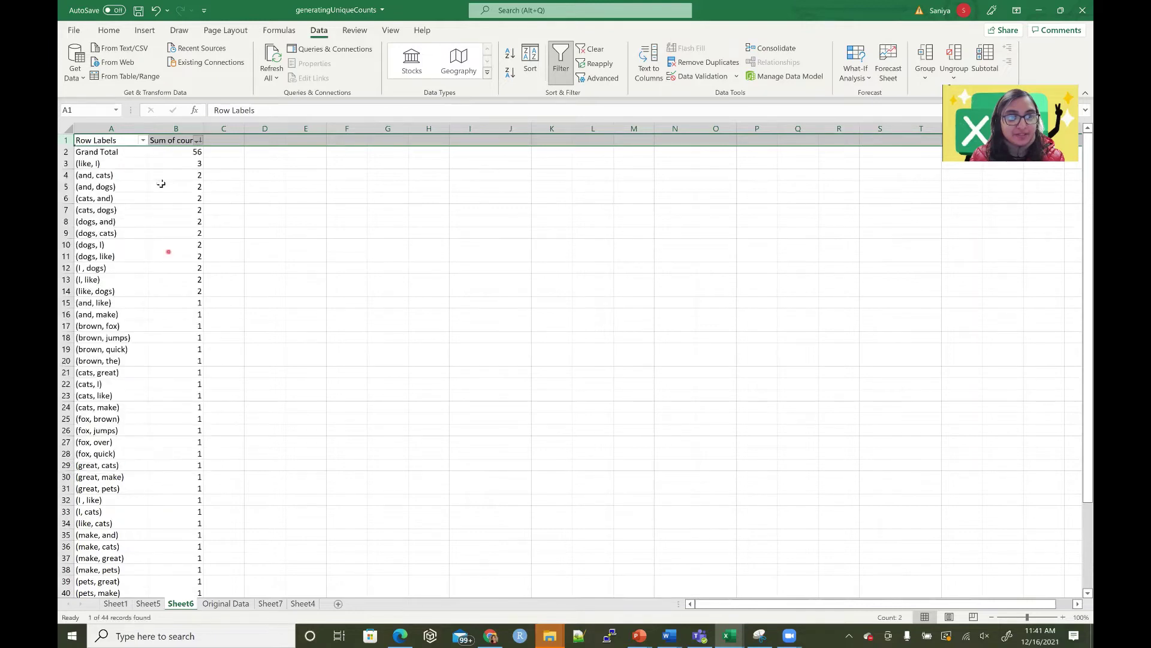
click(198, 142)
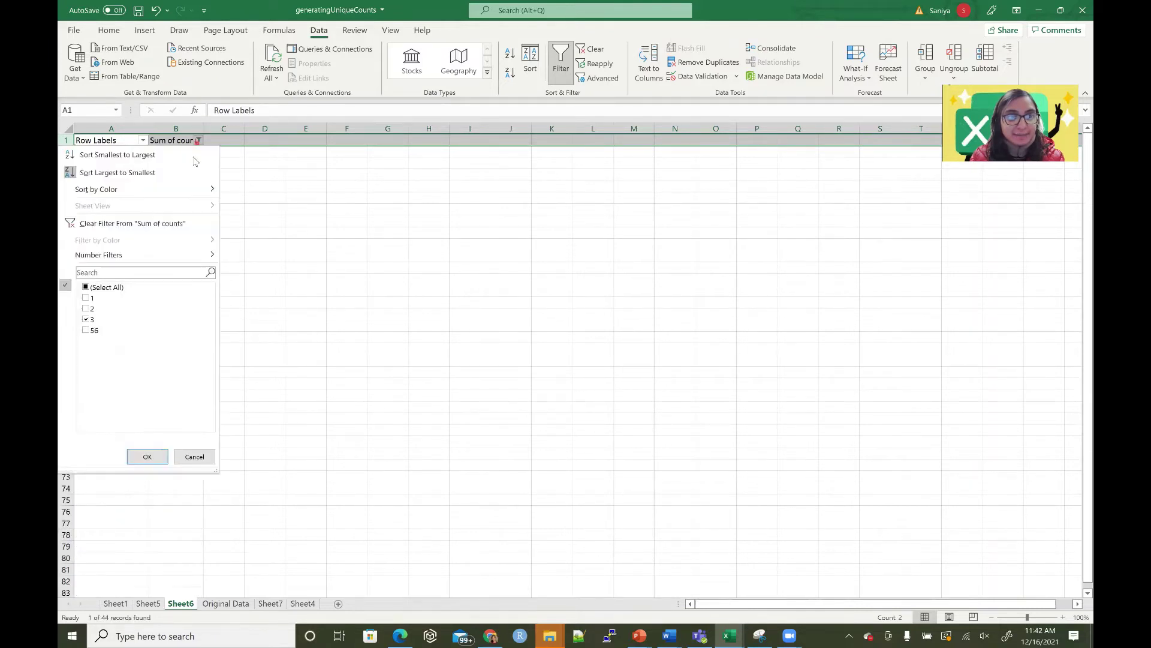
click(88, 309)
click(148, 457)
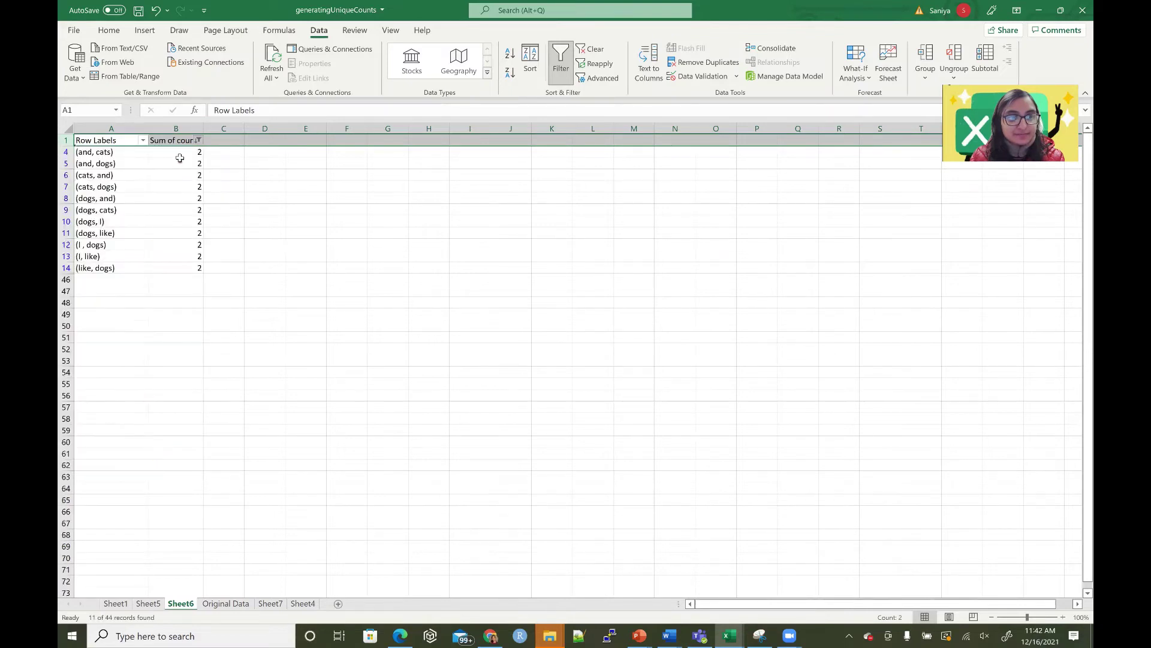
drag(180, 154, 114, 261)
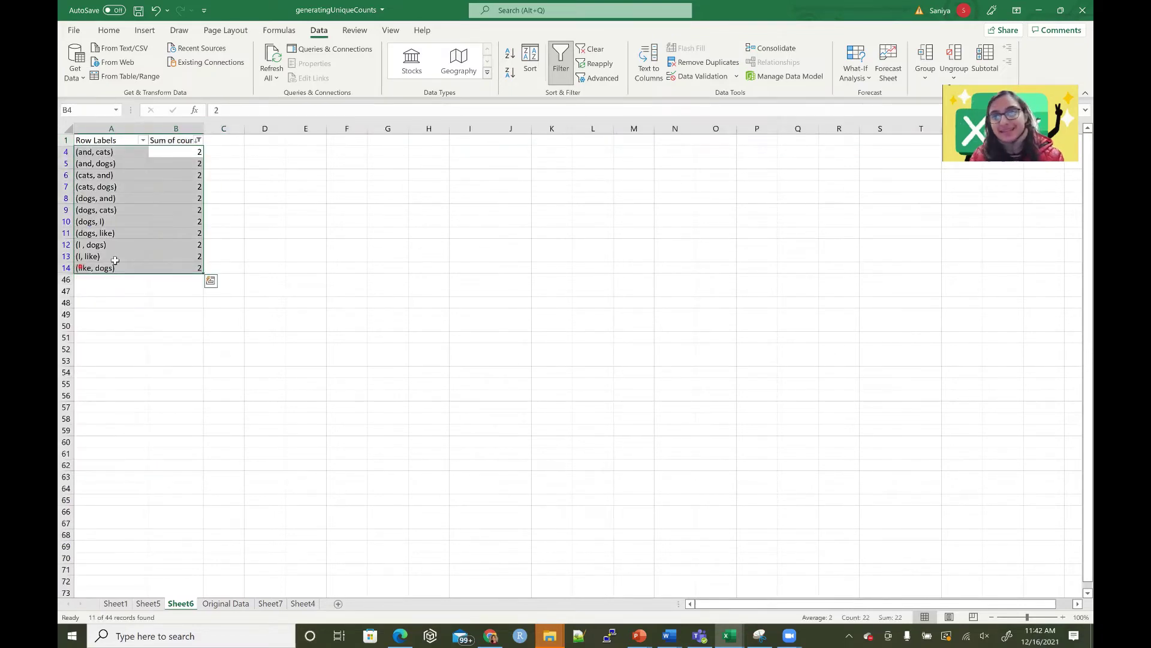
click(114, 260)
- Clear the Sum of counts filter so all counts show, then return to the Sheet5 pivot
click(198, 140)
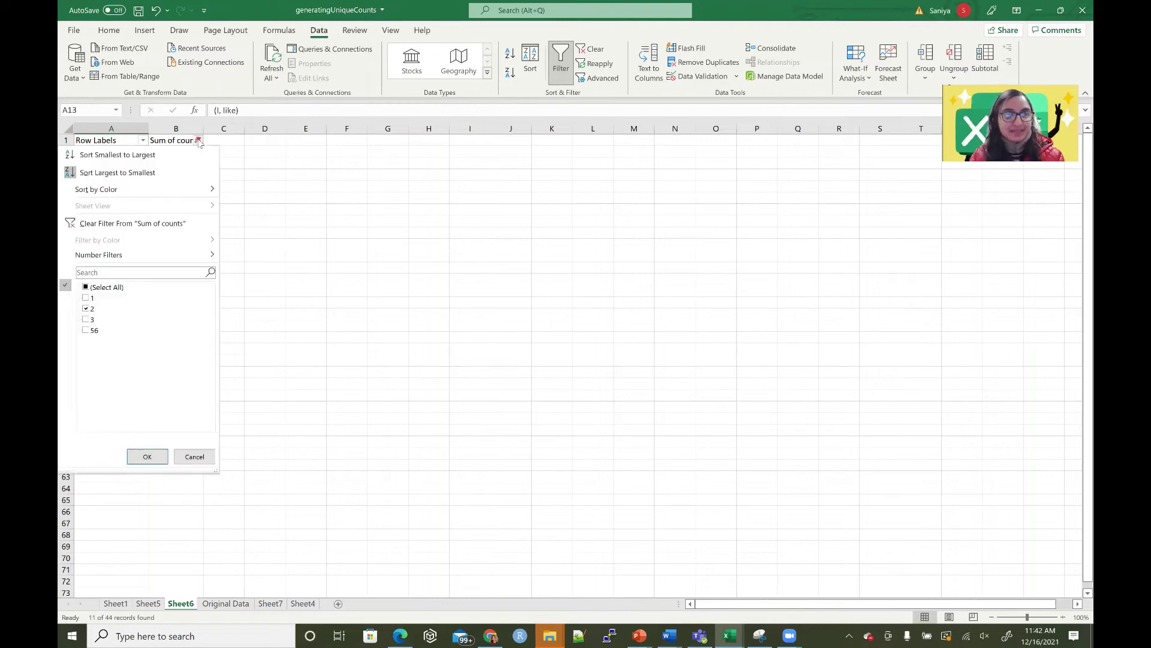
click(148, 455)
click(273, 201)
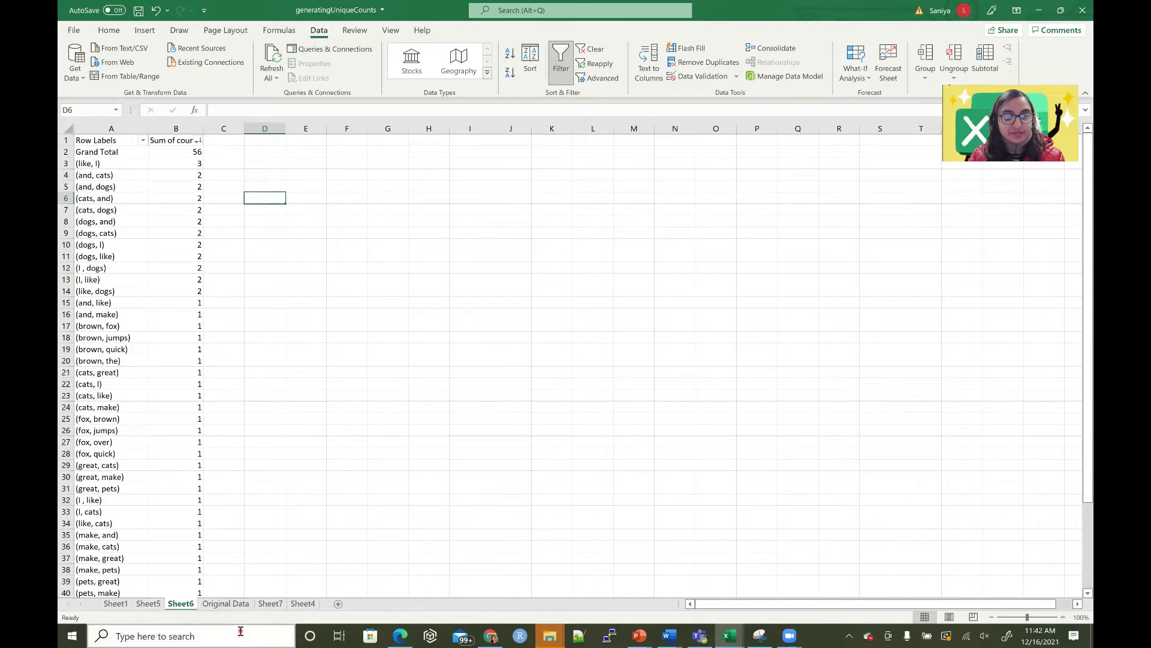
click(148, 603)
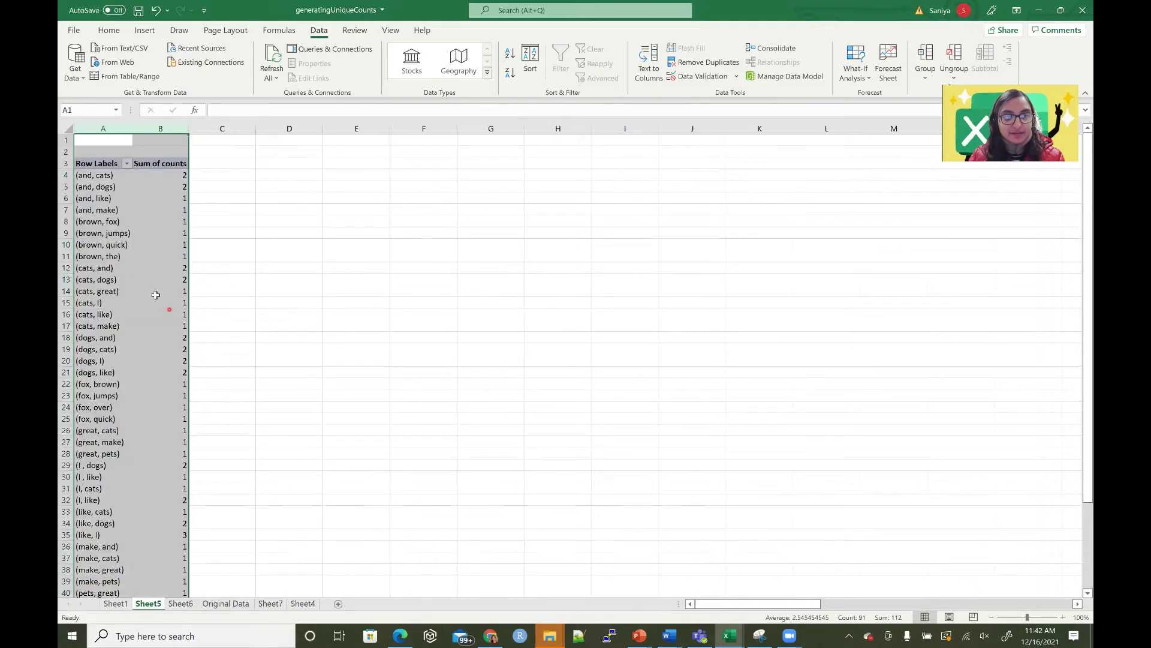
- Put the (x, y) field in the Sheet5 pivot rows and compare with Original Data and Sheet6
click(155, 295)
drag(914, 200, 921, 517)
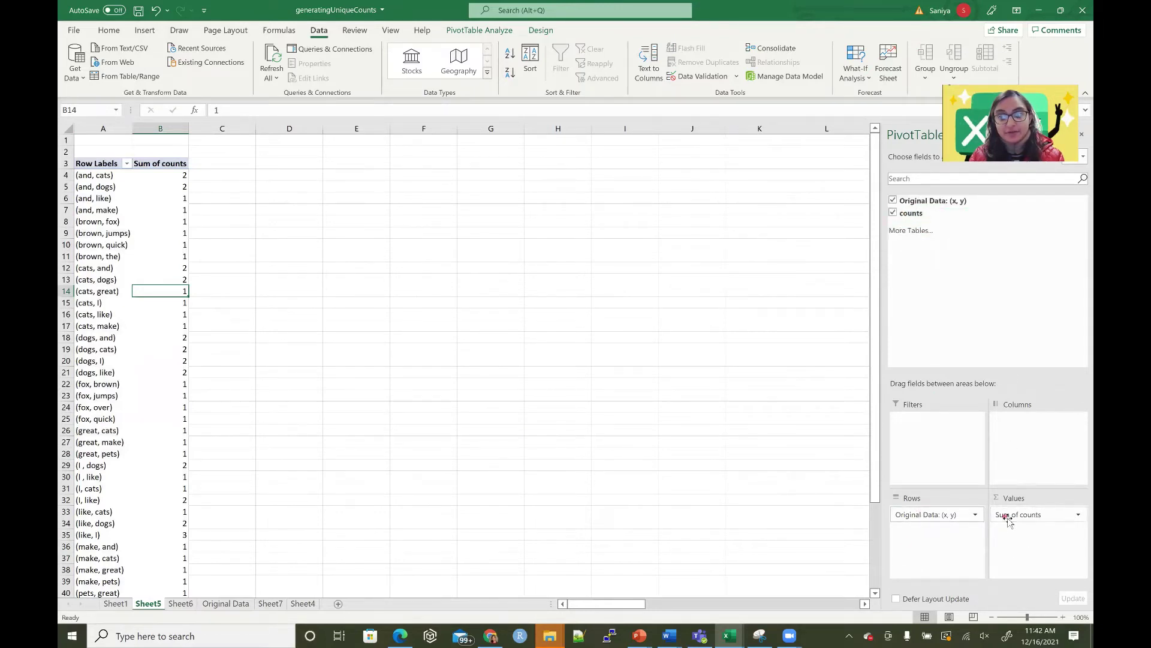
click(184, 176)
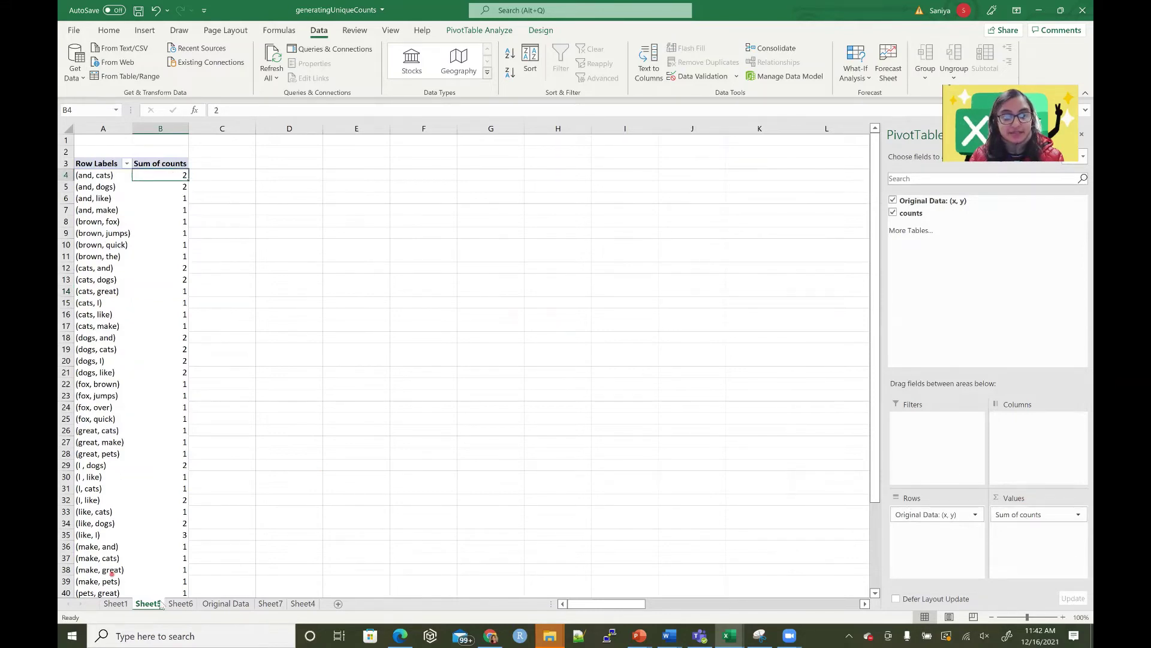
click(240, 605)
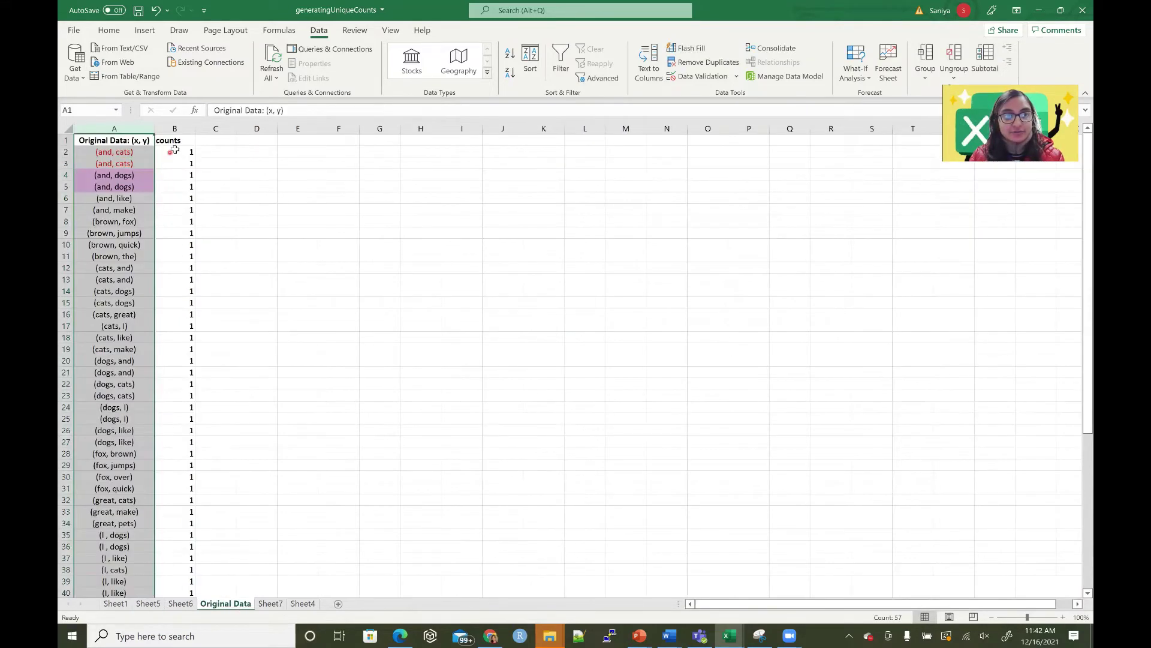
click(172, 606)
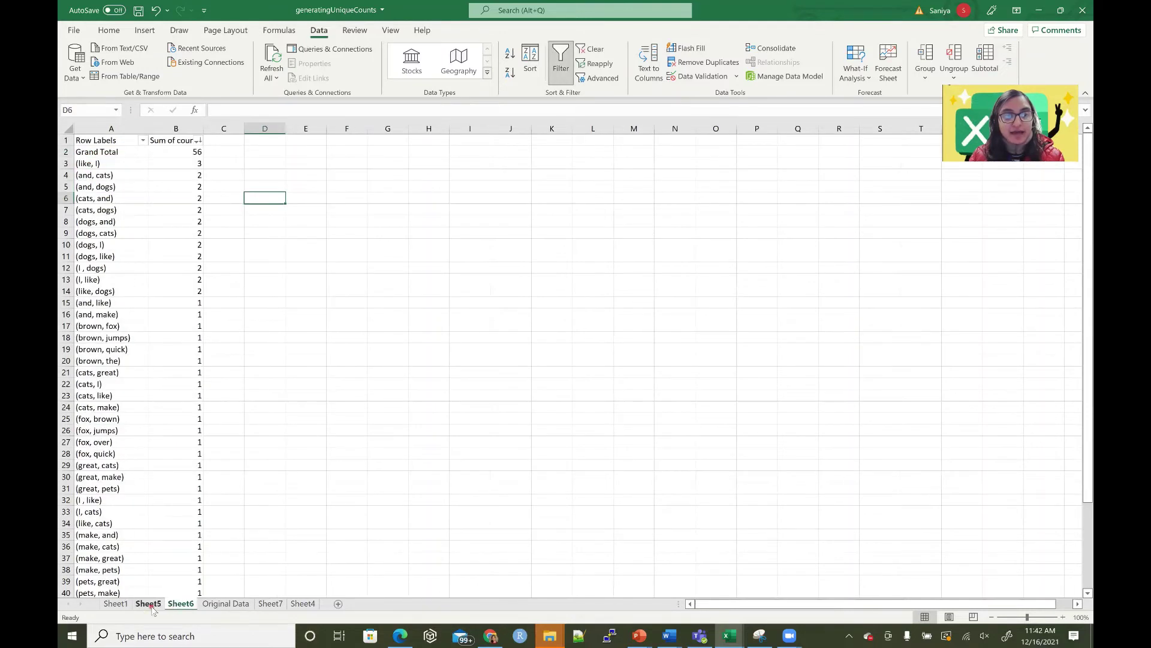
click(151, 606)
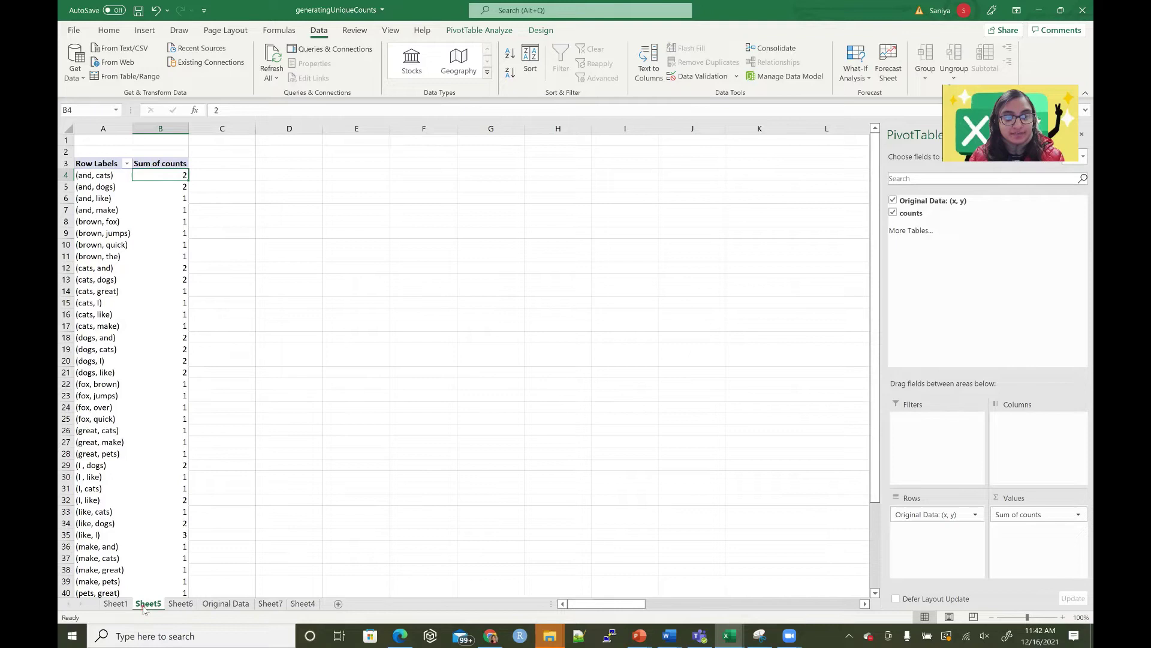
- Rename the Sheet5 tab to 'pivotTable'
double_click(146, 604)
text(pivotTa)
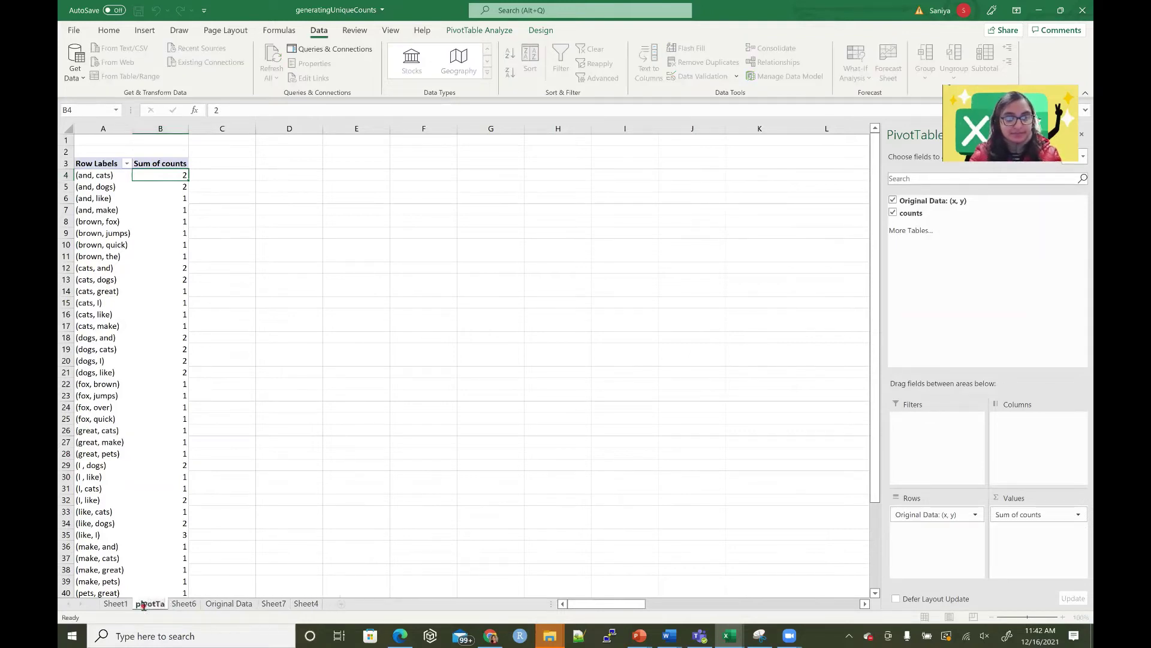
text(ble)
key(Return)
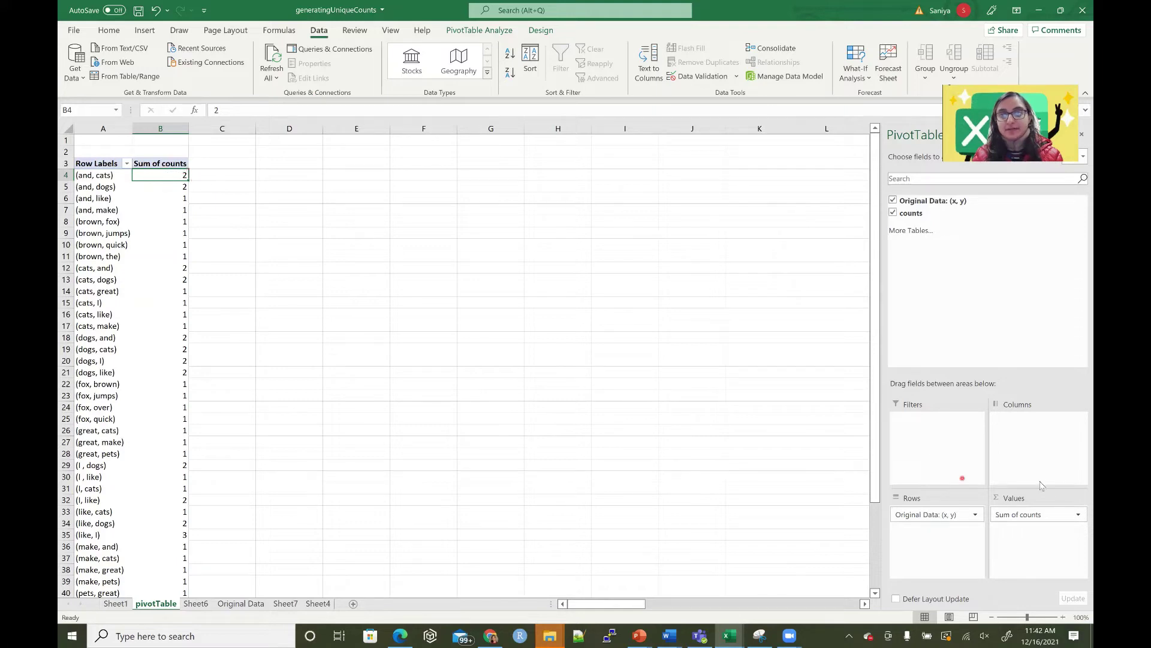
click(1078, 515)
click(1069, 504)
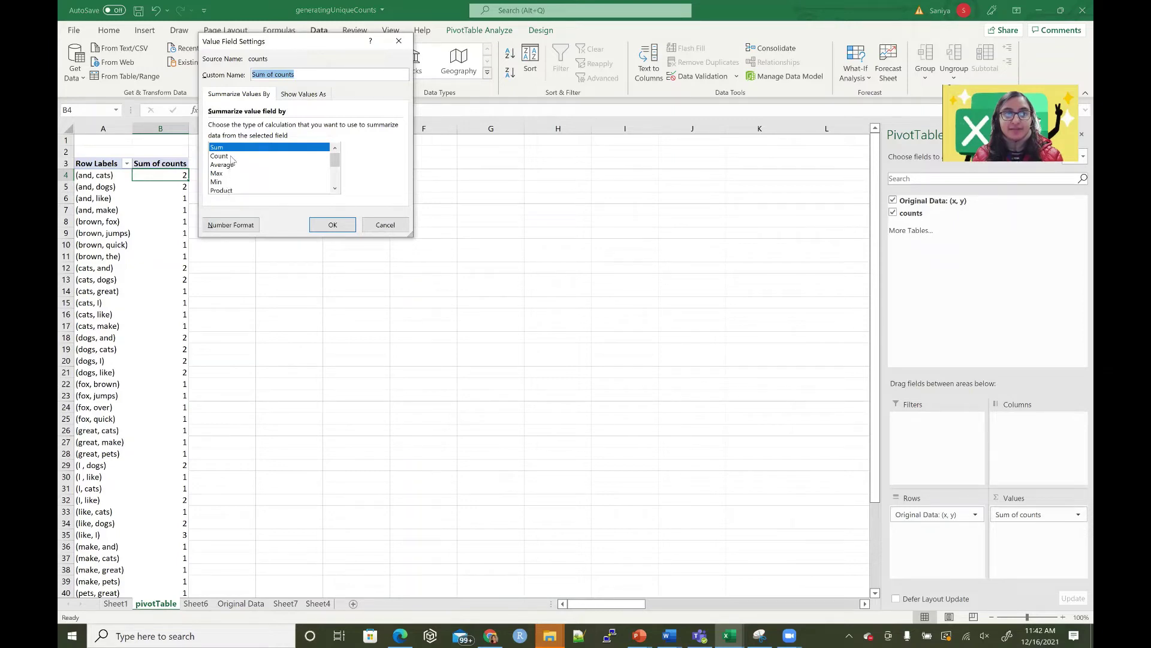
click(231, 157)
click(325, 225)
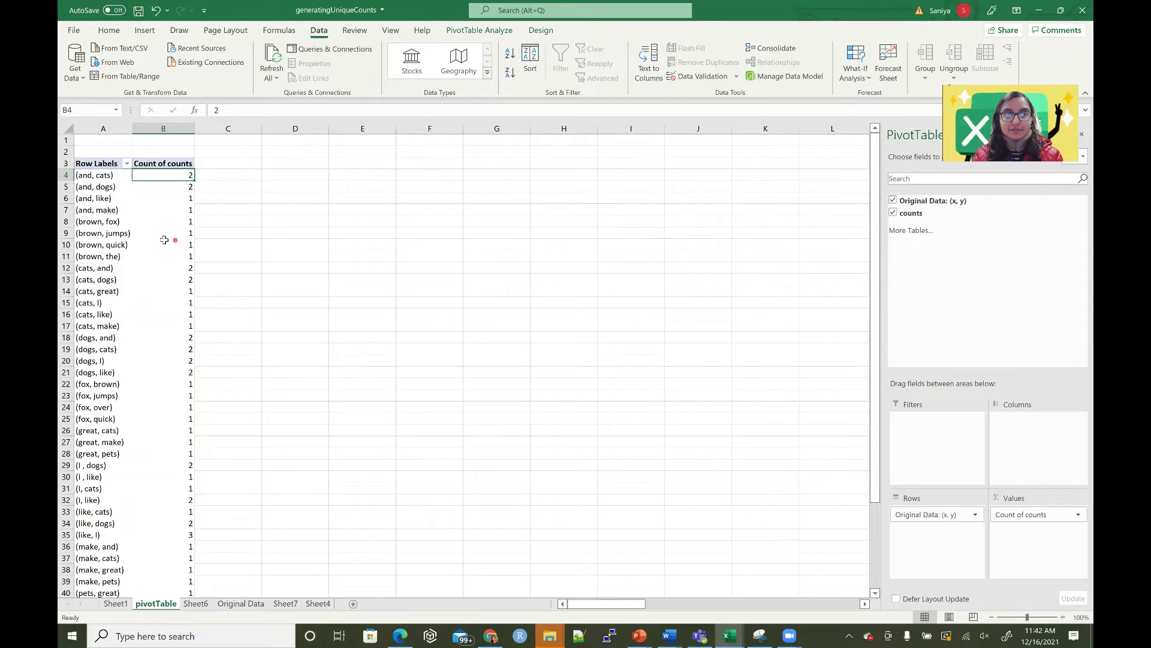
mouse_move(175, 183)
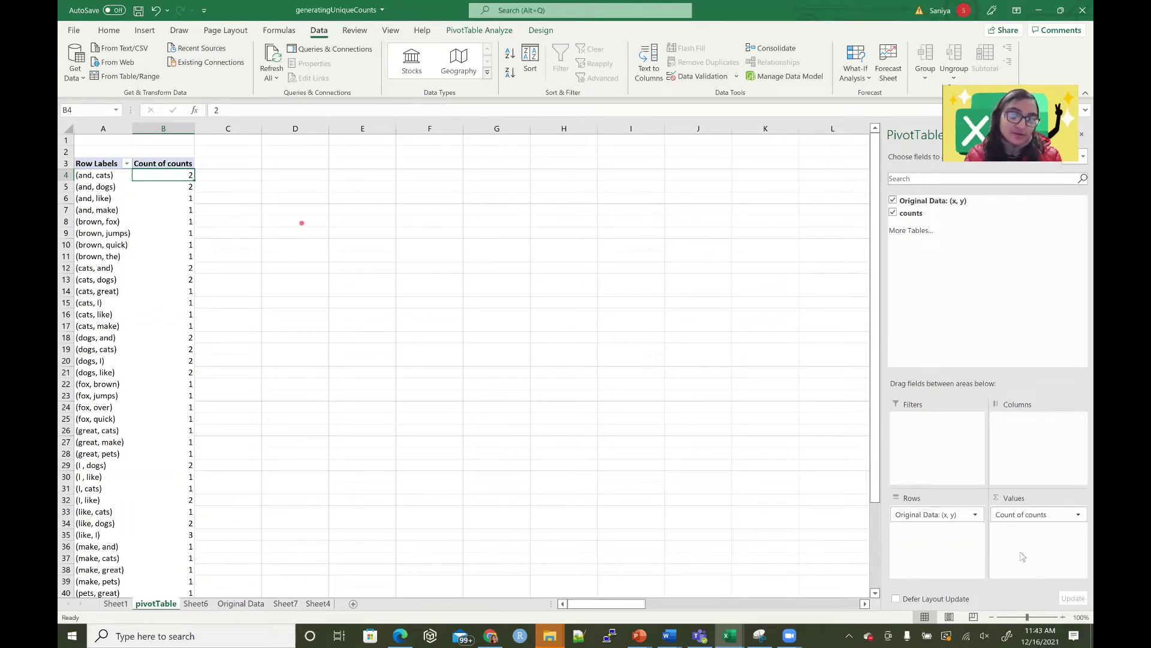
click(1065, 517)
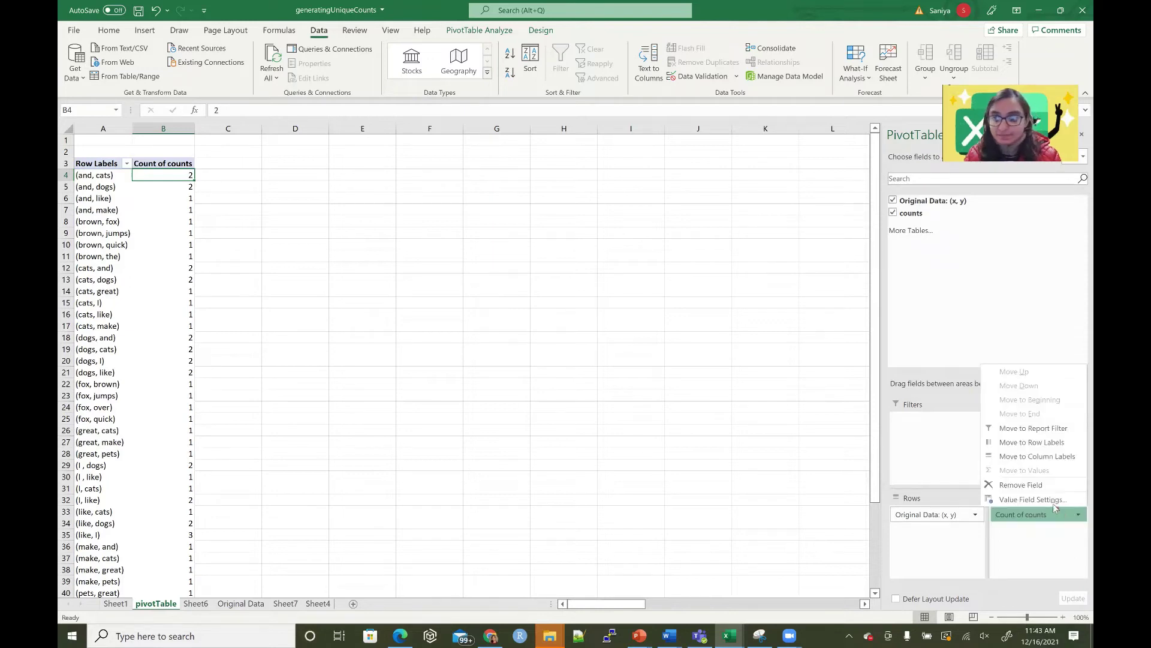
click(1054, 502)
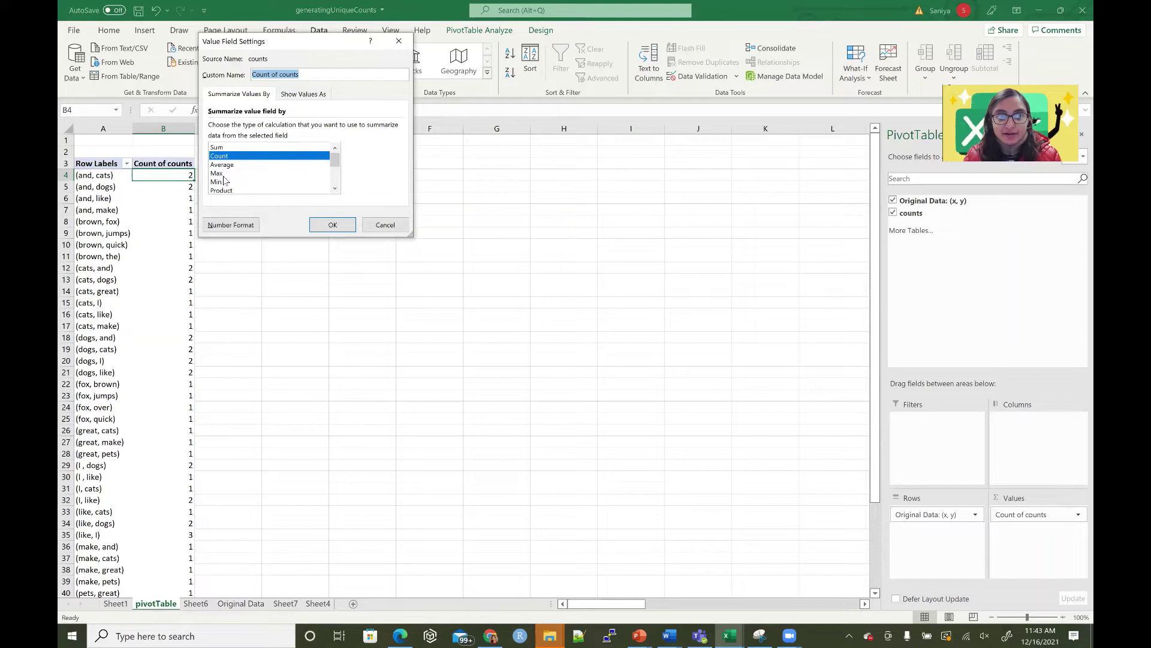
click(222, 174)
click(336, 226)
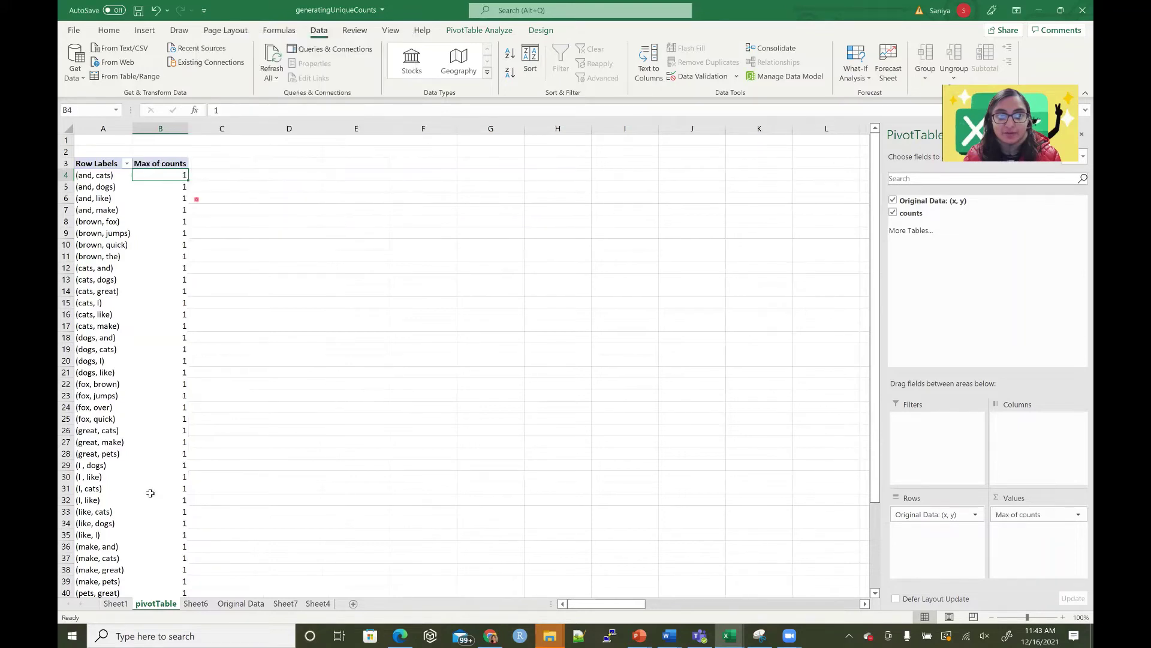
click(1030, 515)
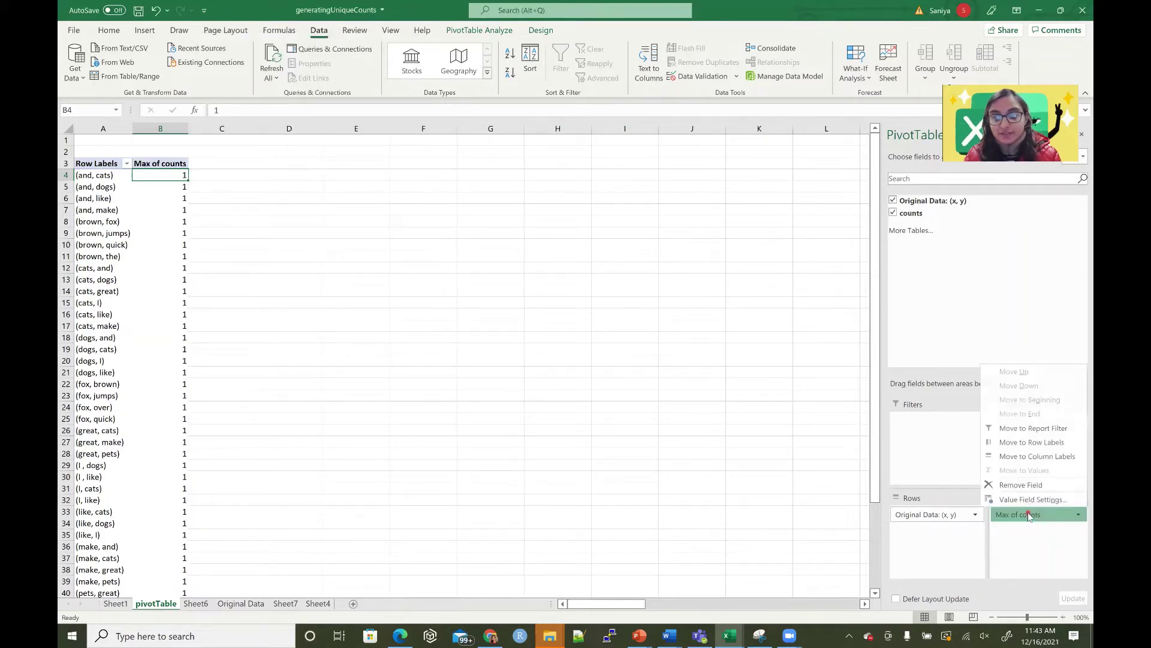
click(1033, 501)
click(231, 147)
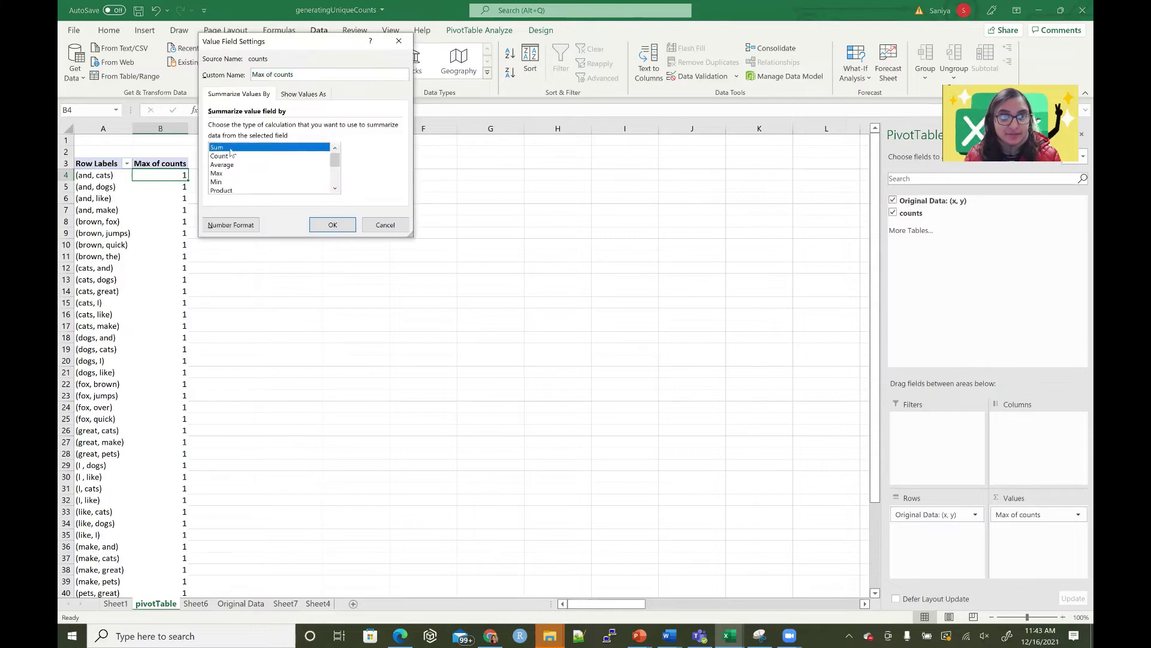
click(339, 227)
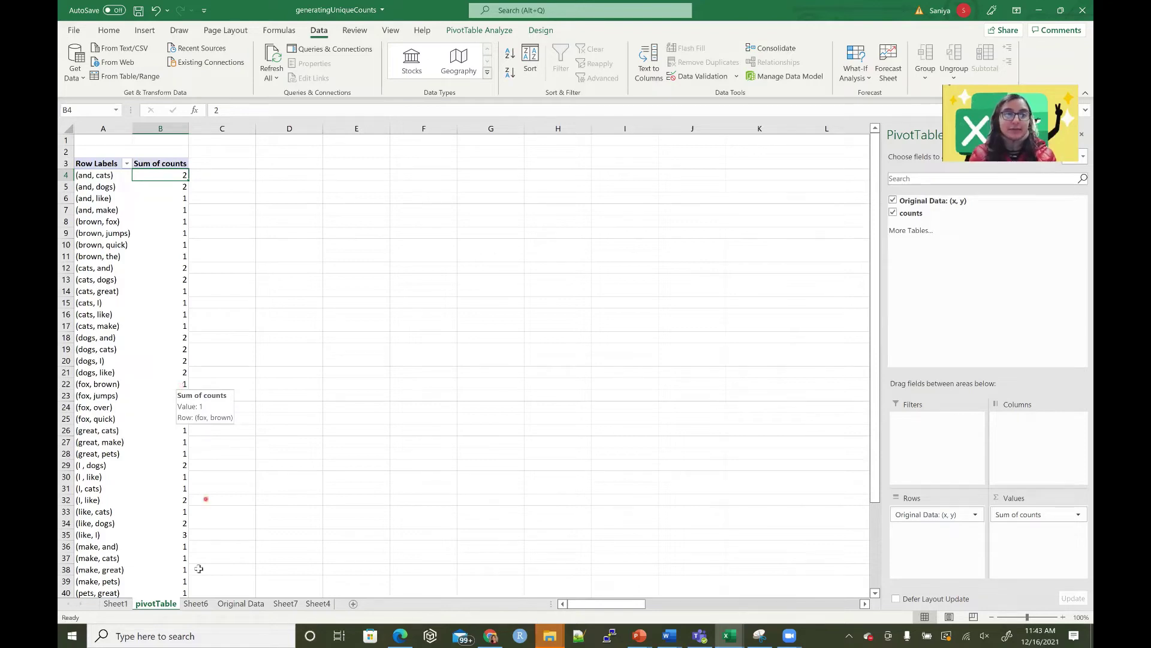
- On Original Data change the first (and, cats) count in B2 to 3, then view the pivotTable total
click(218, 605)
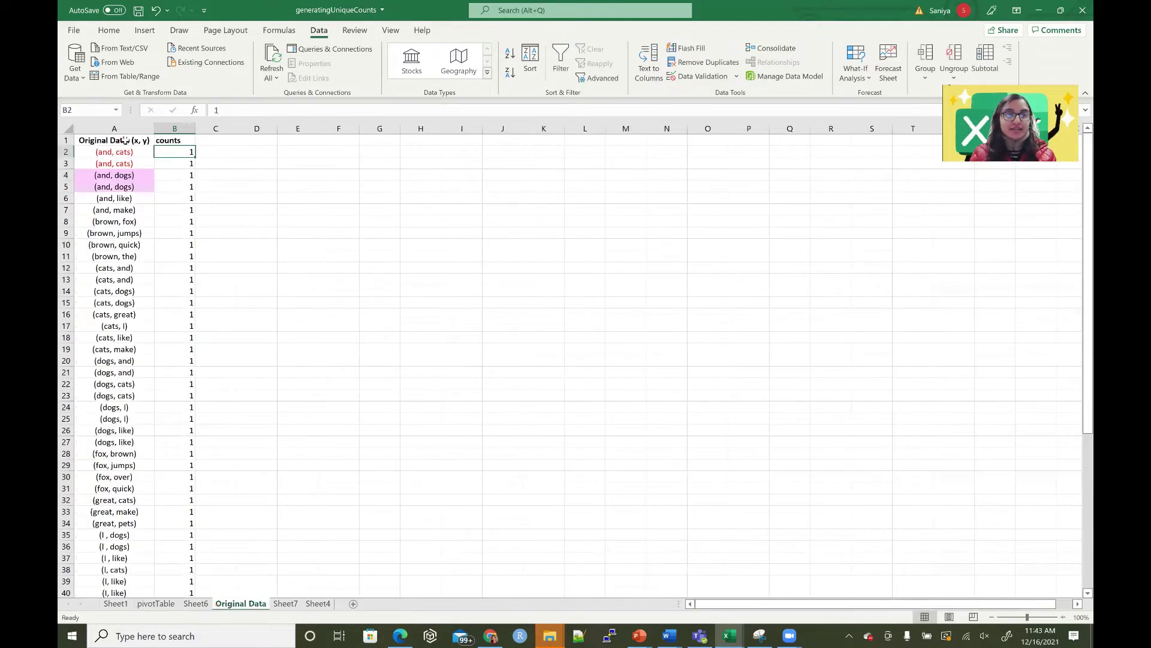
click(124, 153)
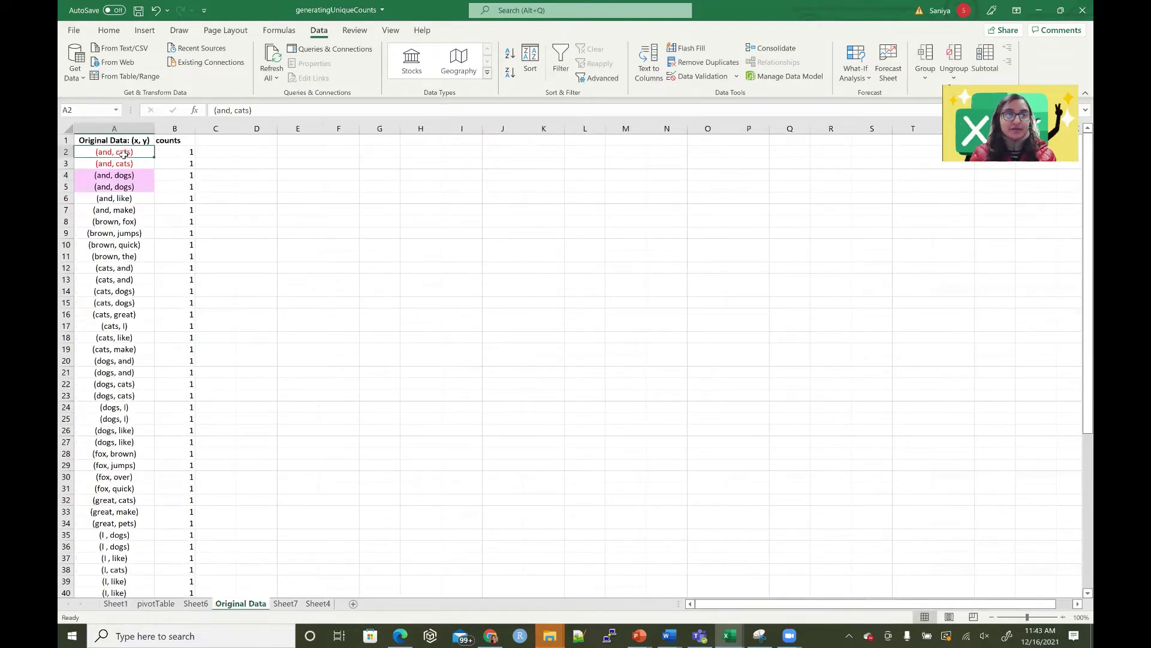
click(169, 151)
click(137, 152)
drag(150, 152, 190, 152)
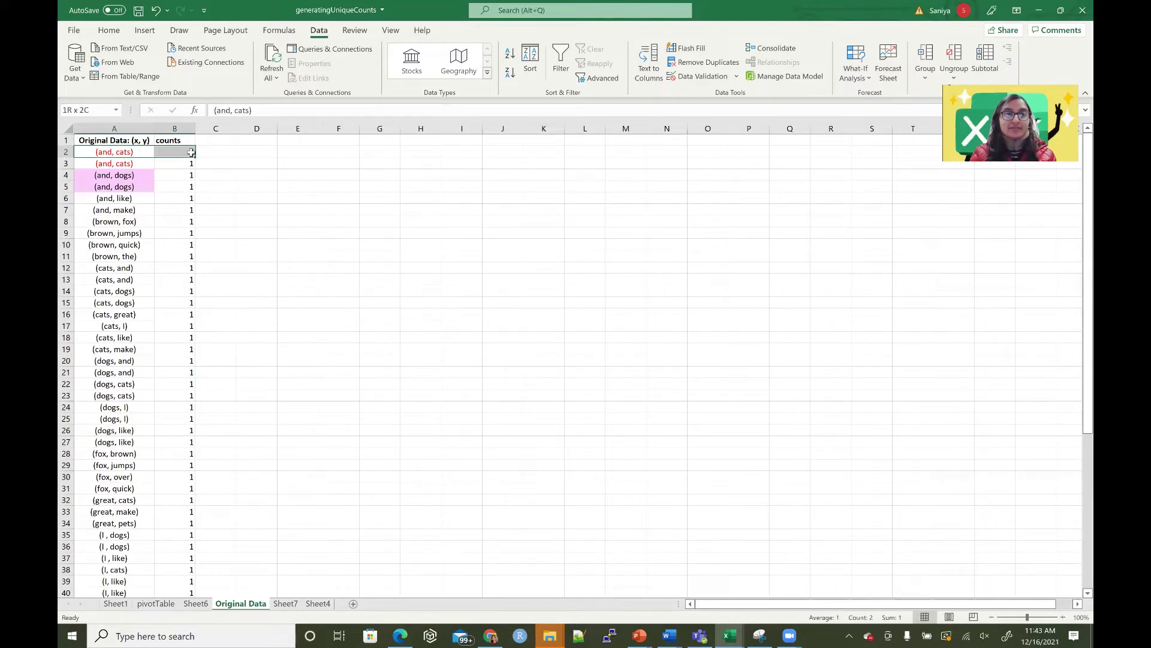
click(190, 152)
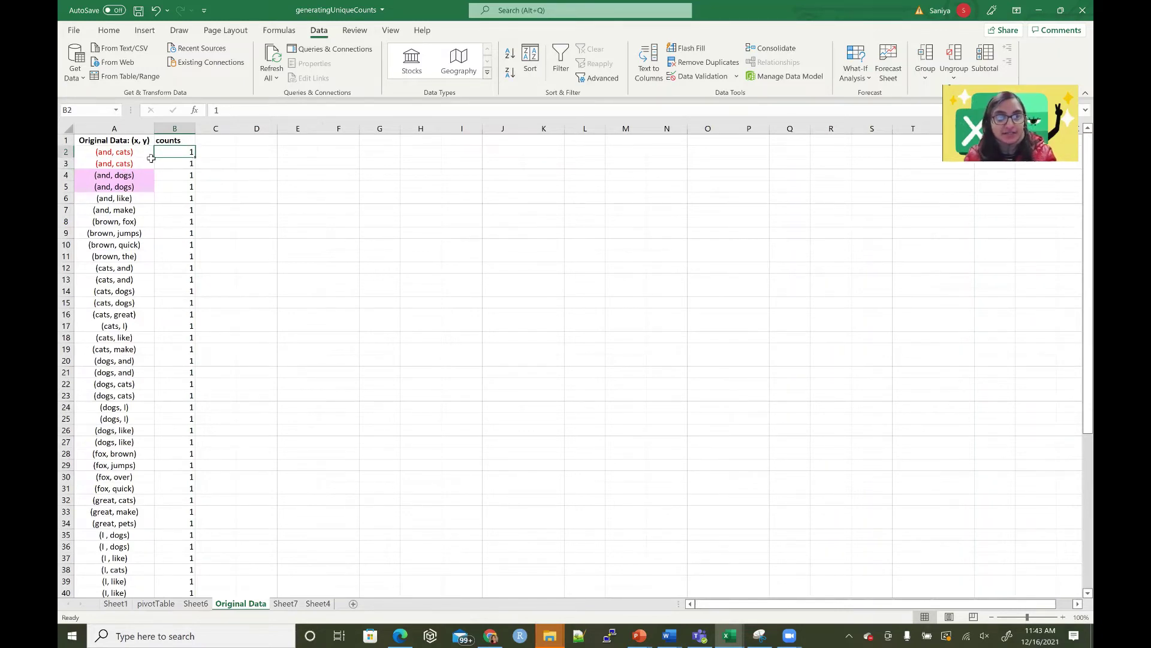
text(3)
click(191, 172)
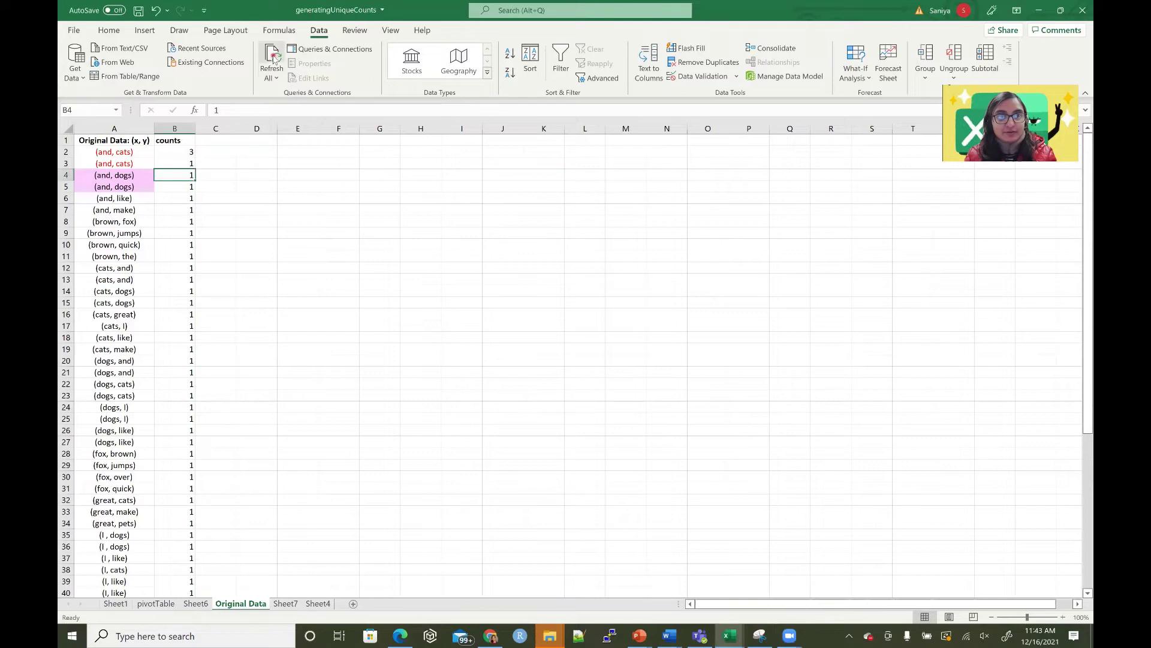
click(156, 603)
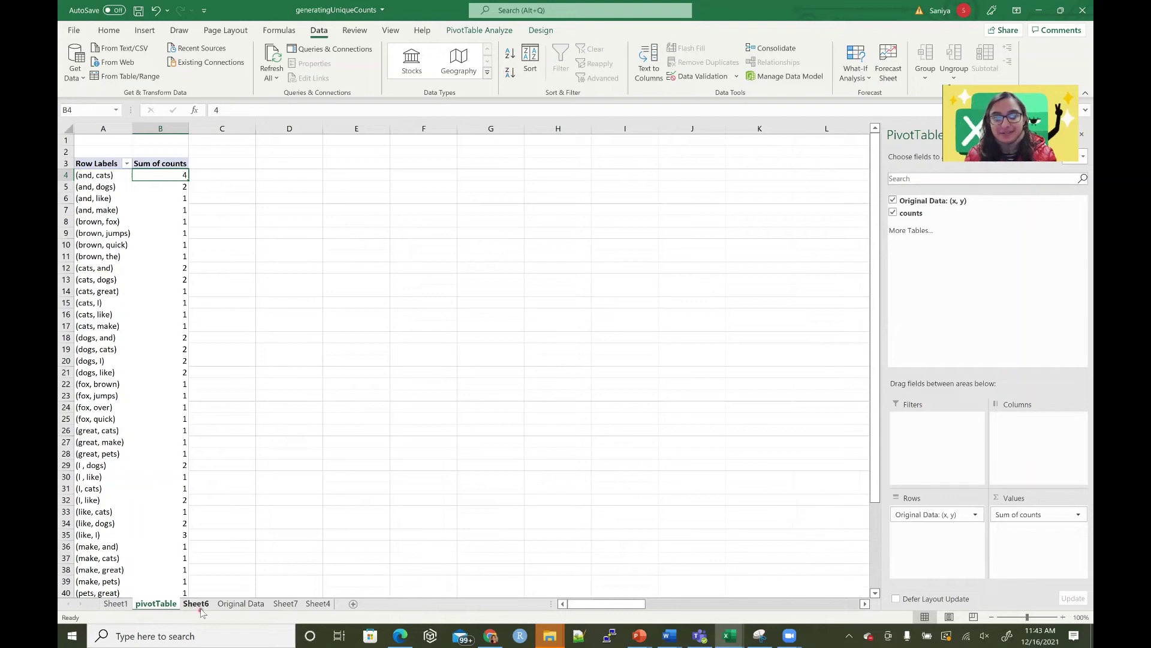
- Restore the first (and, cats) count in B2 on Original Data to 1
click(223, 605)
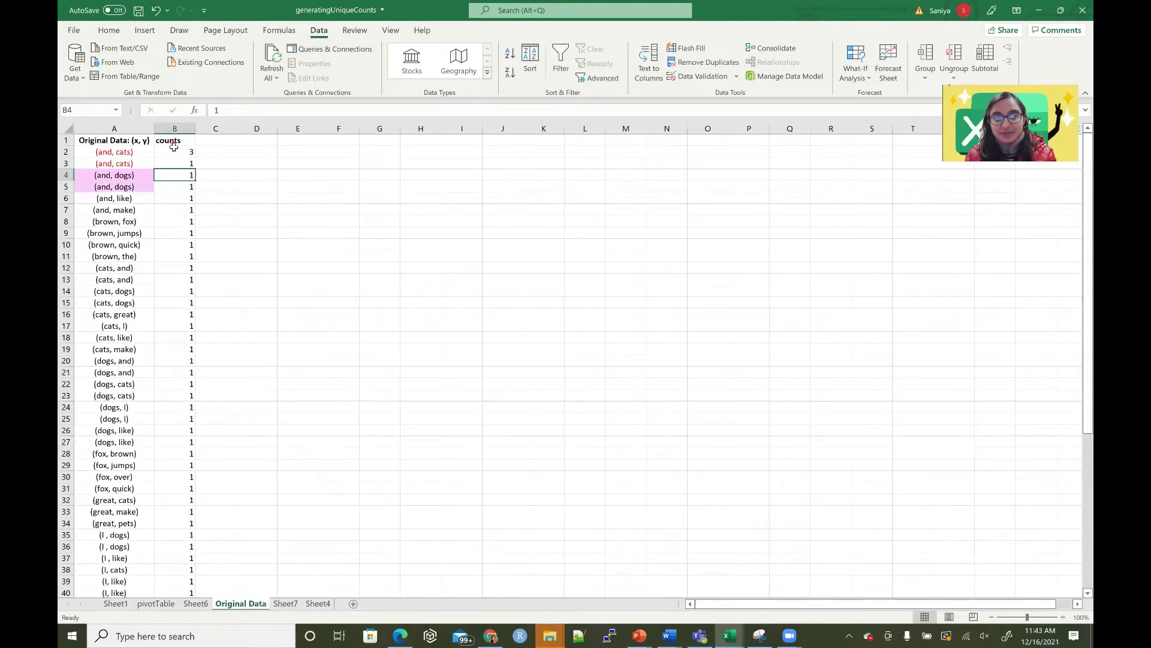
mouse_move(180, 157)
mouse_down()
mouse_move(143, 164)
mouse_move(169, 163)
mouse_up()
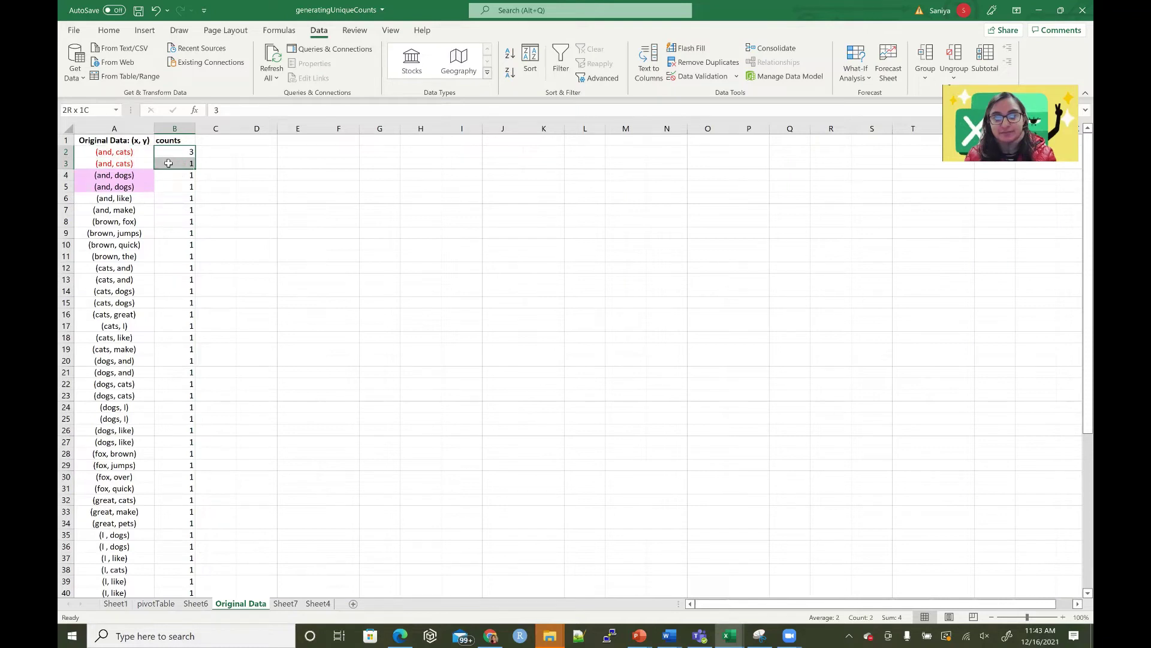
click(187, 155)
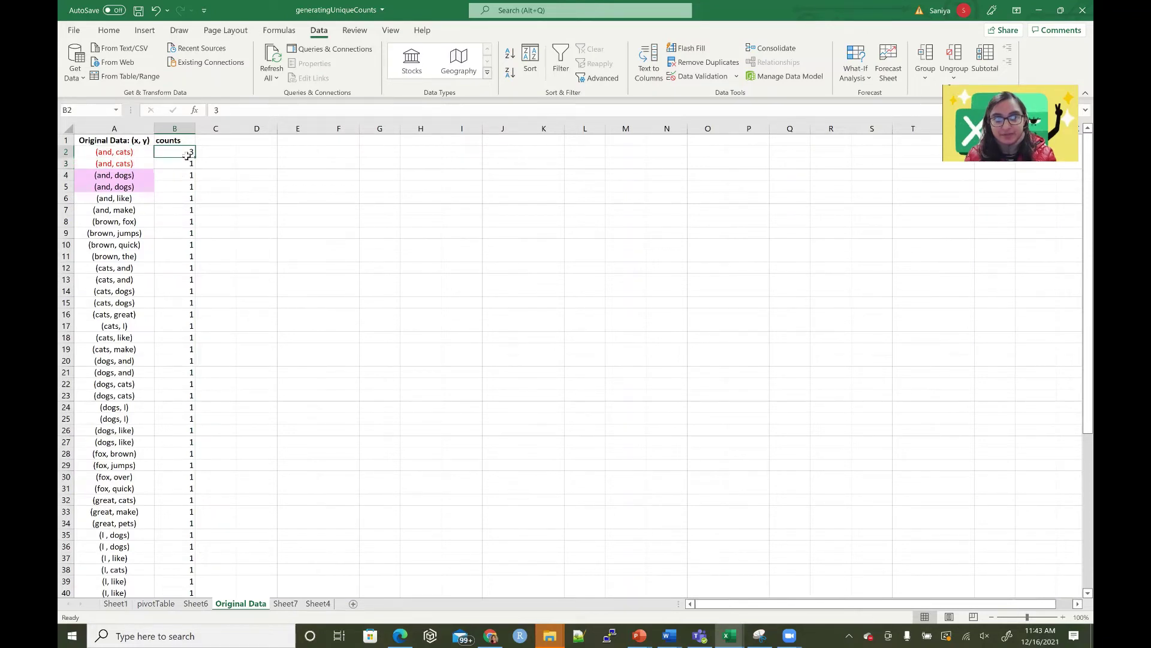
drag(186, 161, 183, 164)
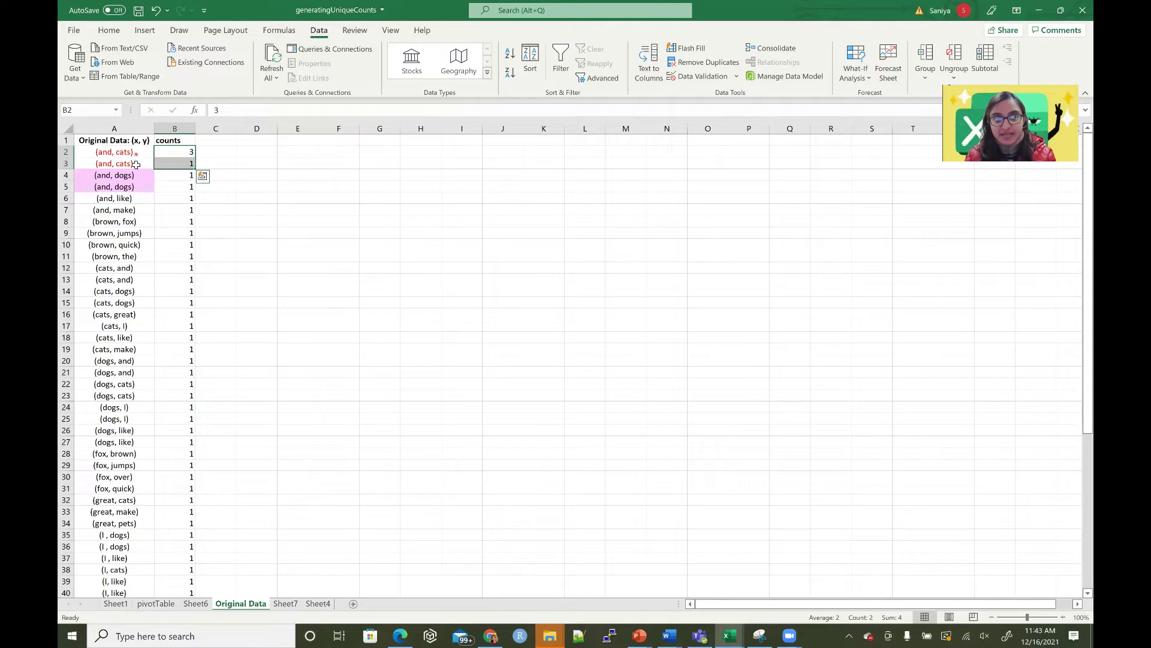
click(186, 153)
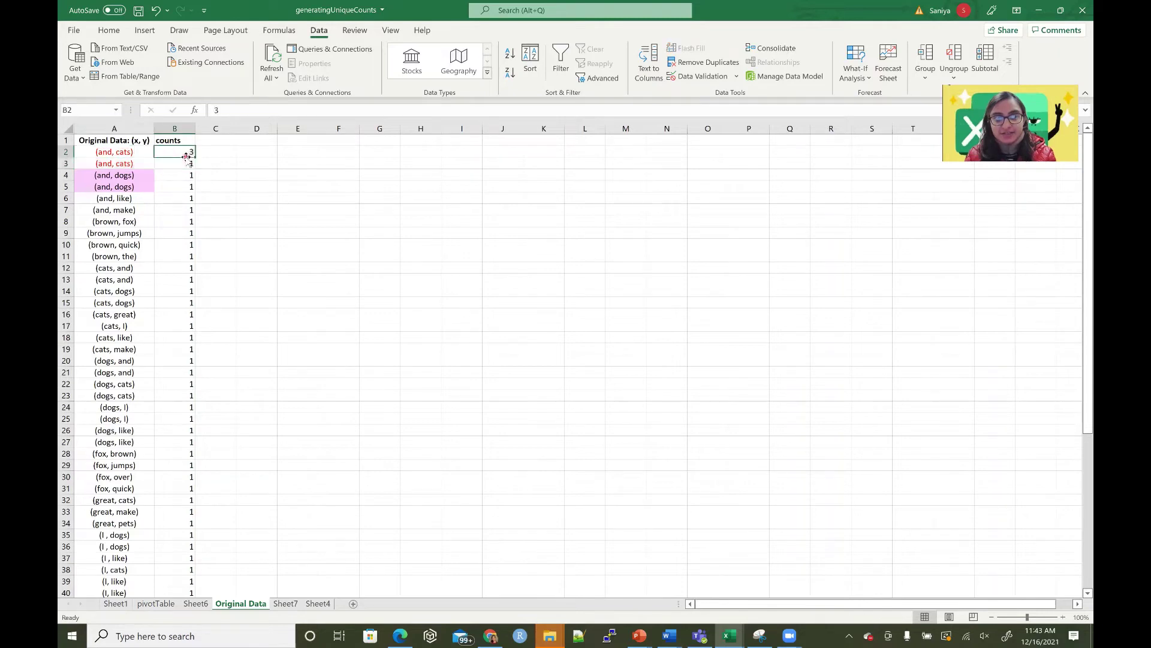
text(1)
key(Return)
click(180, 210)
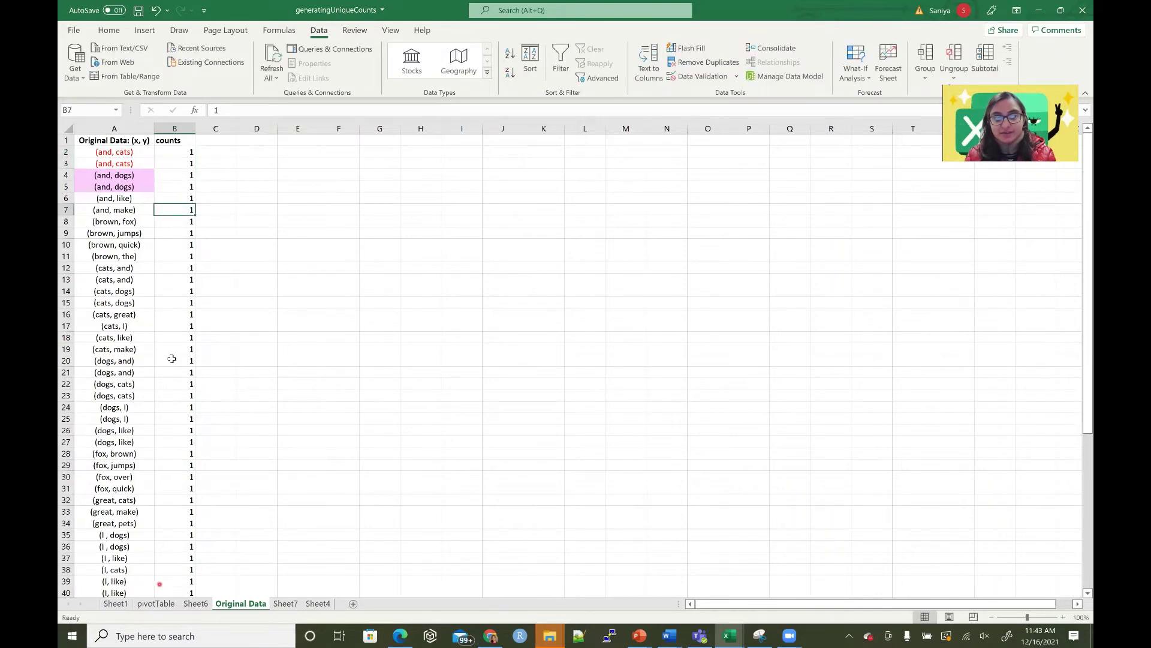
scroll(183, 213, down, 2)
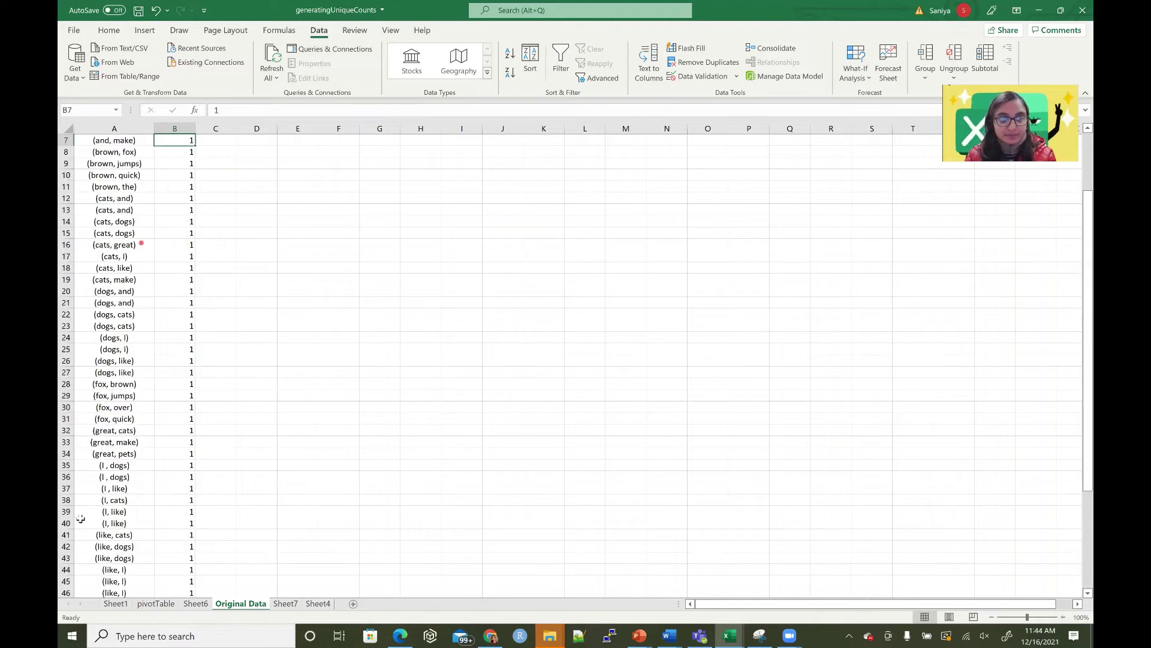
scroll(81, 518, up, 2)
- Refresh the pivotTable so (and, cats) shows 2 again, cross-checking against Original Data
click(155, 604)
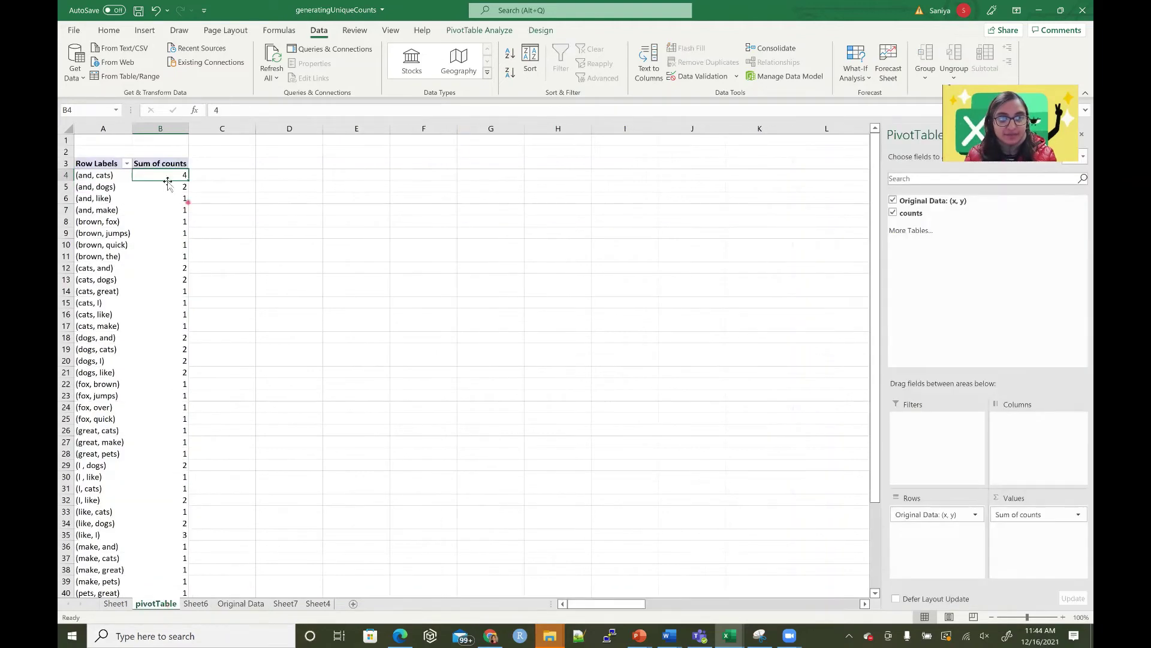
click(272, 60)
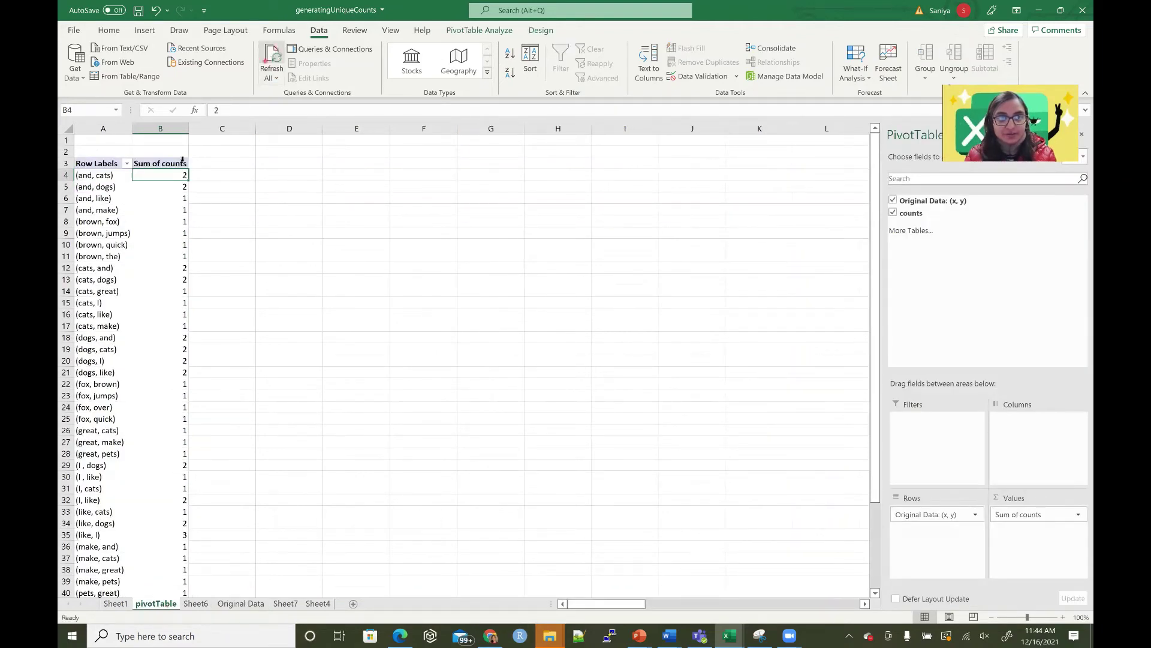
click(237, 603)
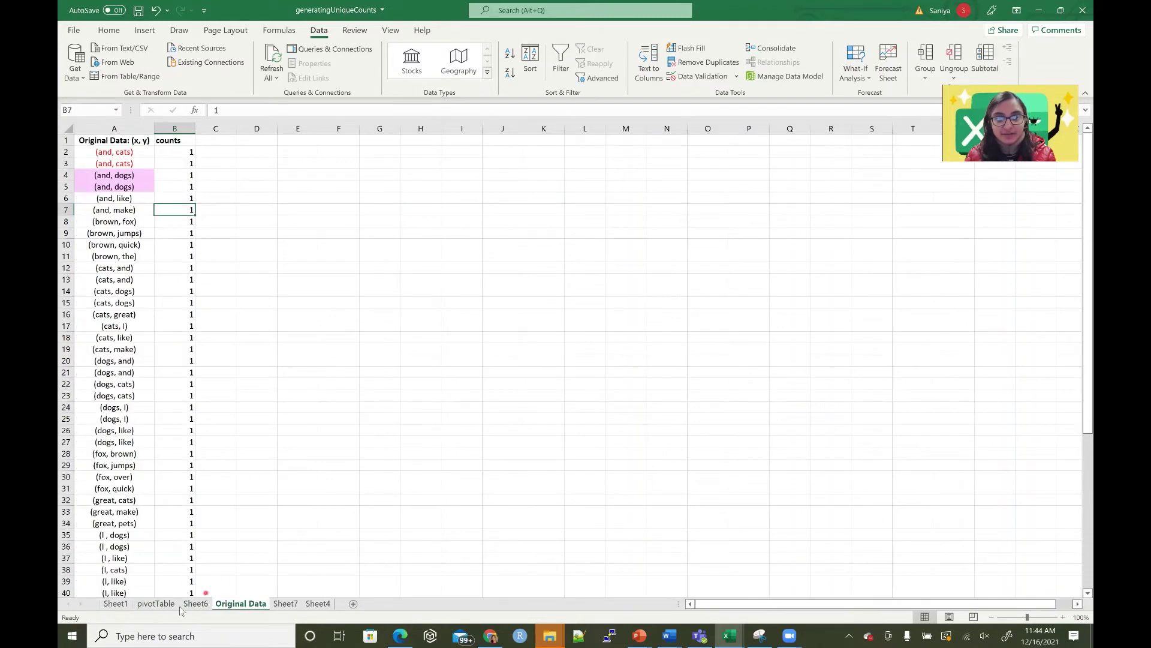
drag(169, 128, 114, 128)
click(155, 604)
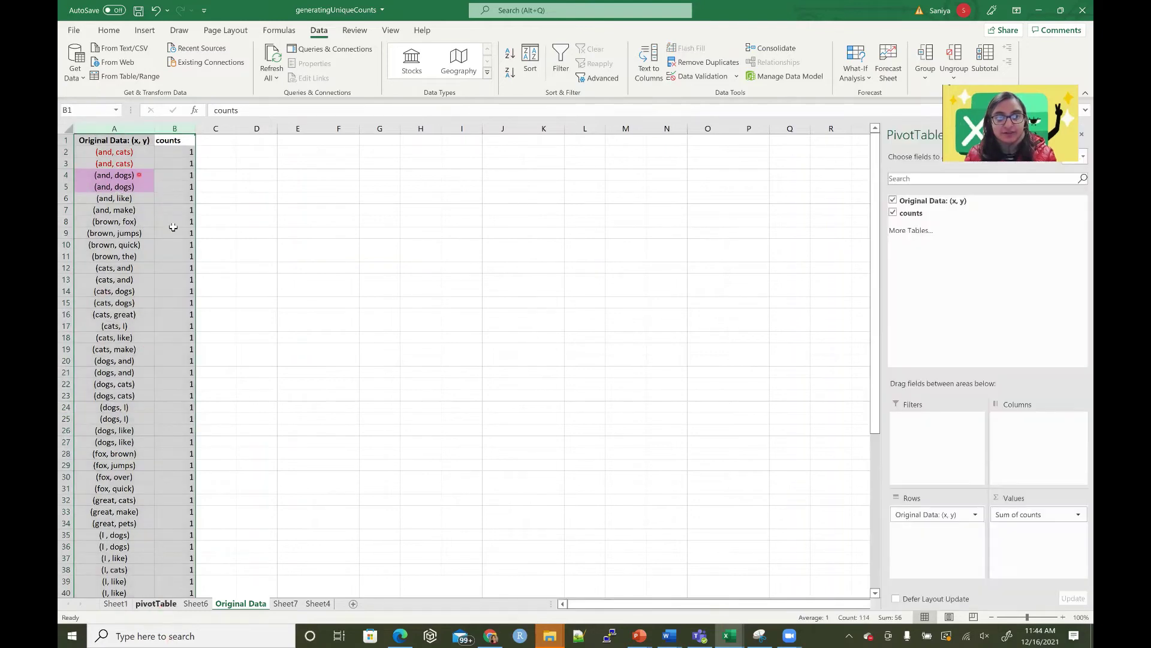
click(174, 244)
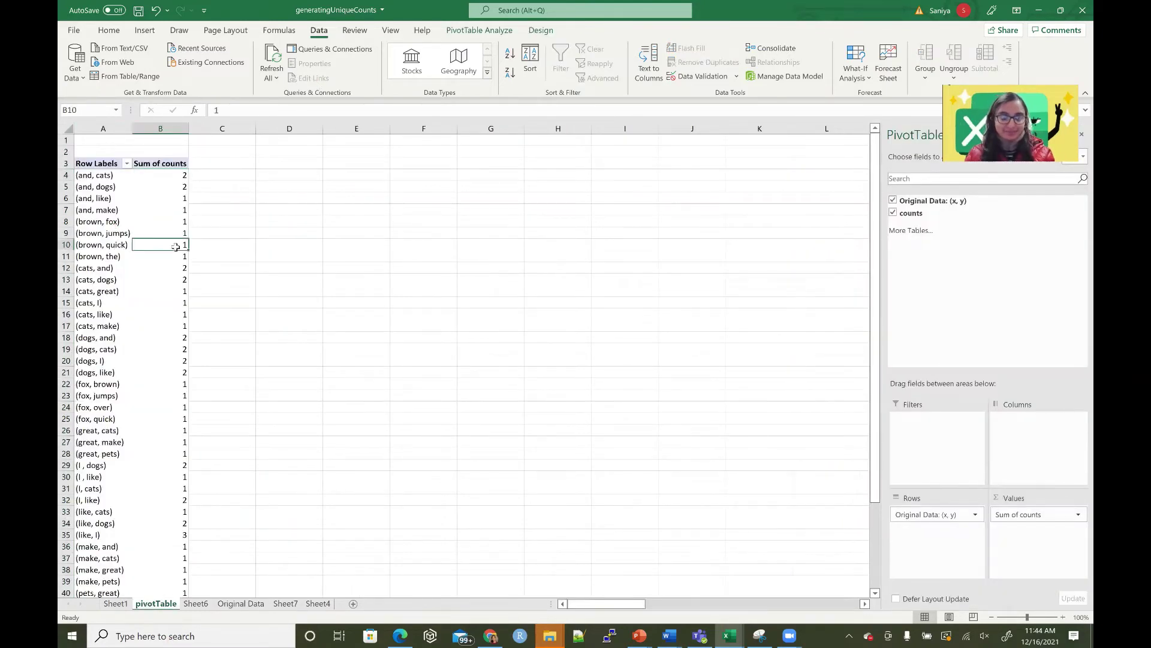
click(242, 441)
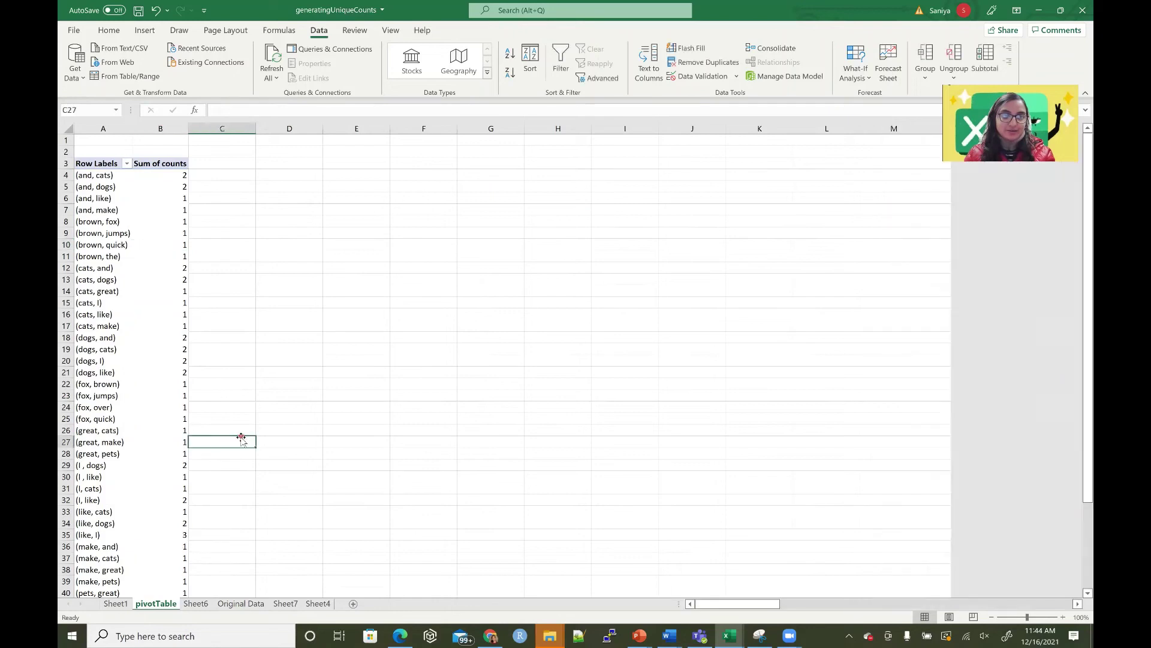
- On Sheet7 change the A1 header to 'Unique Data: (x, y)' above the unique pairs
click(285, 603)
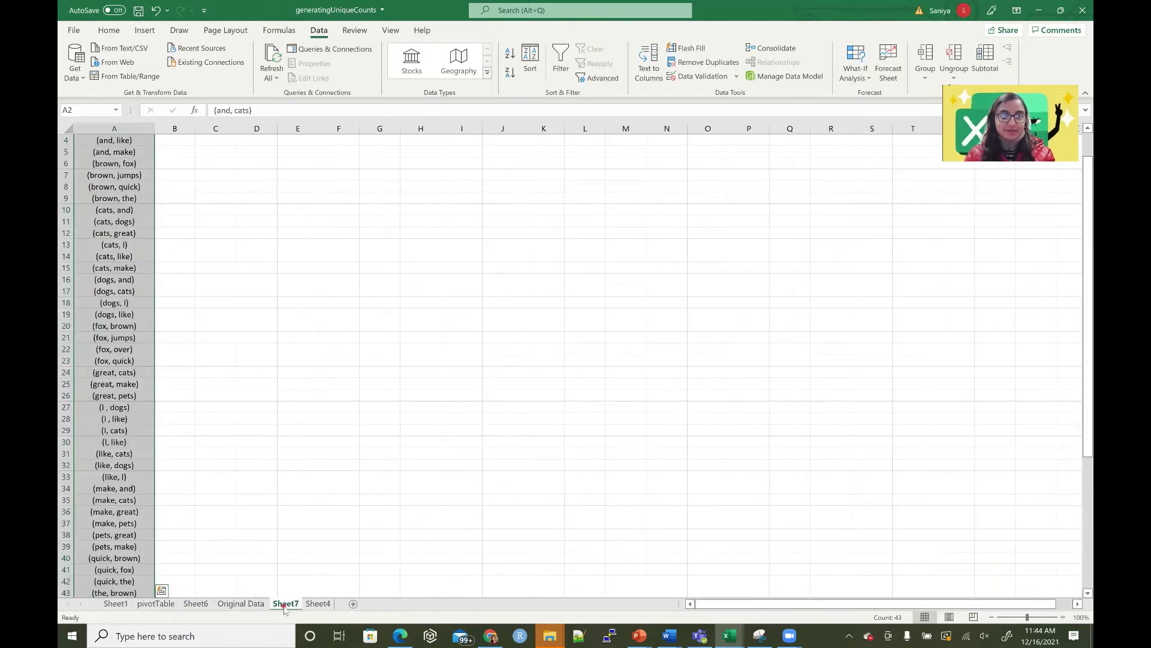
scroll(148, 189, up, 1)
click(150, 138)
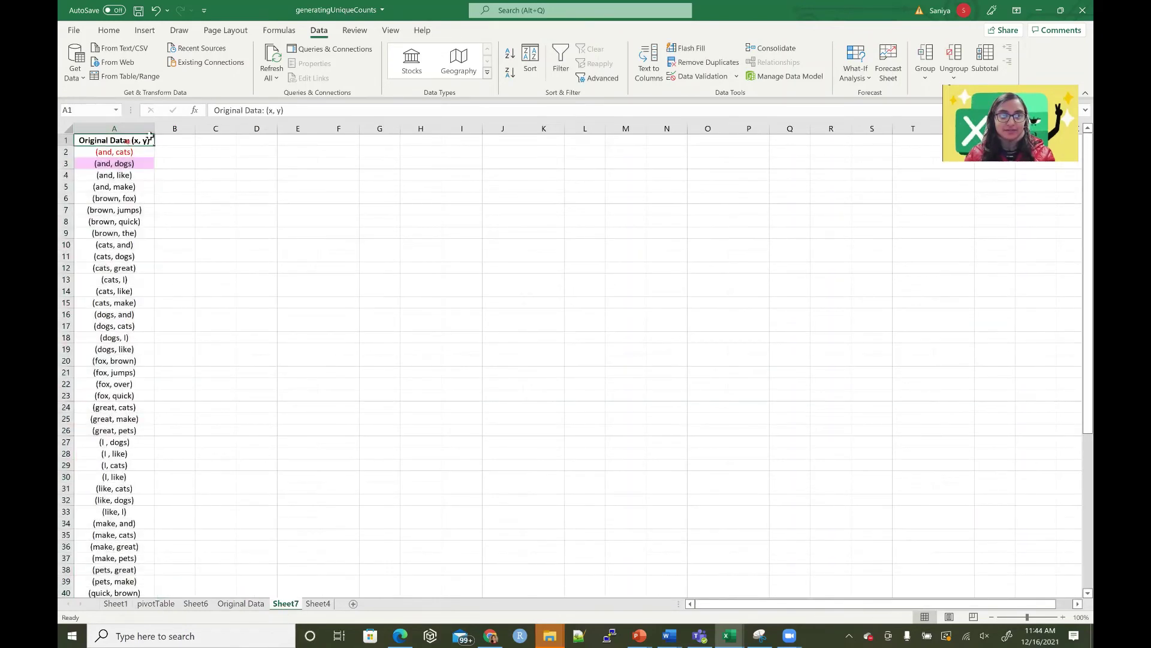
click(135, 153)
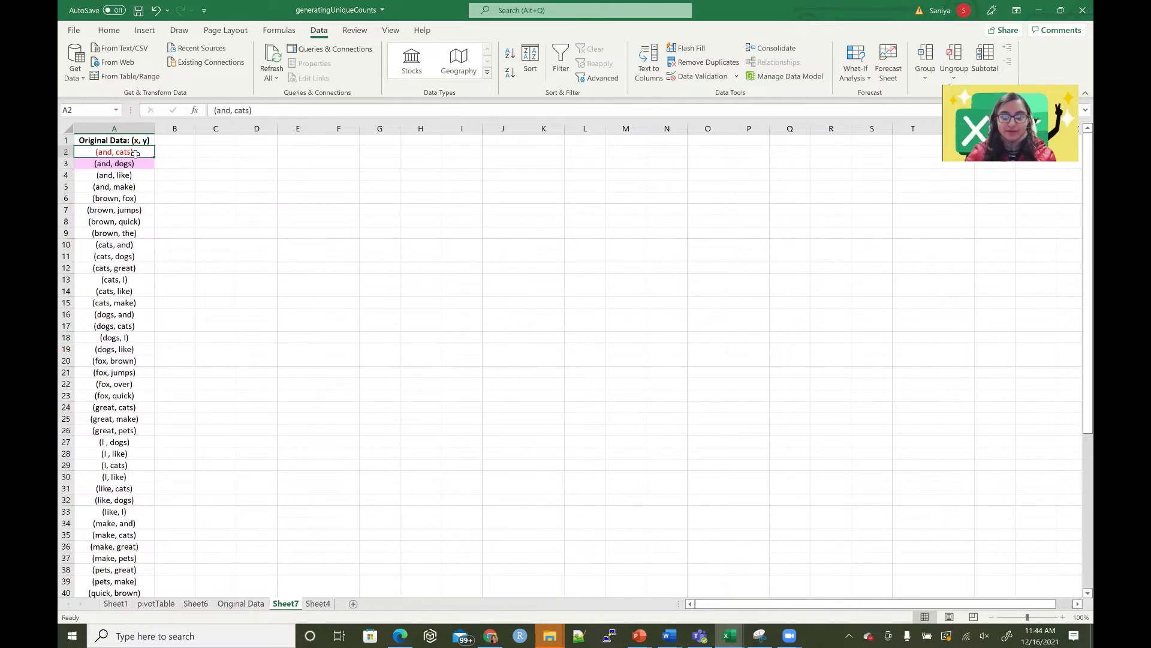
key(ctrl+shift+Down)
key(ctrl+shift+Up)
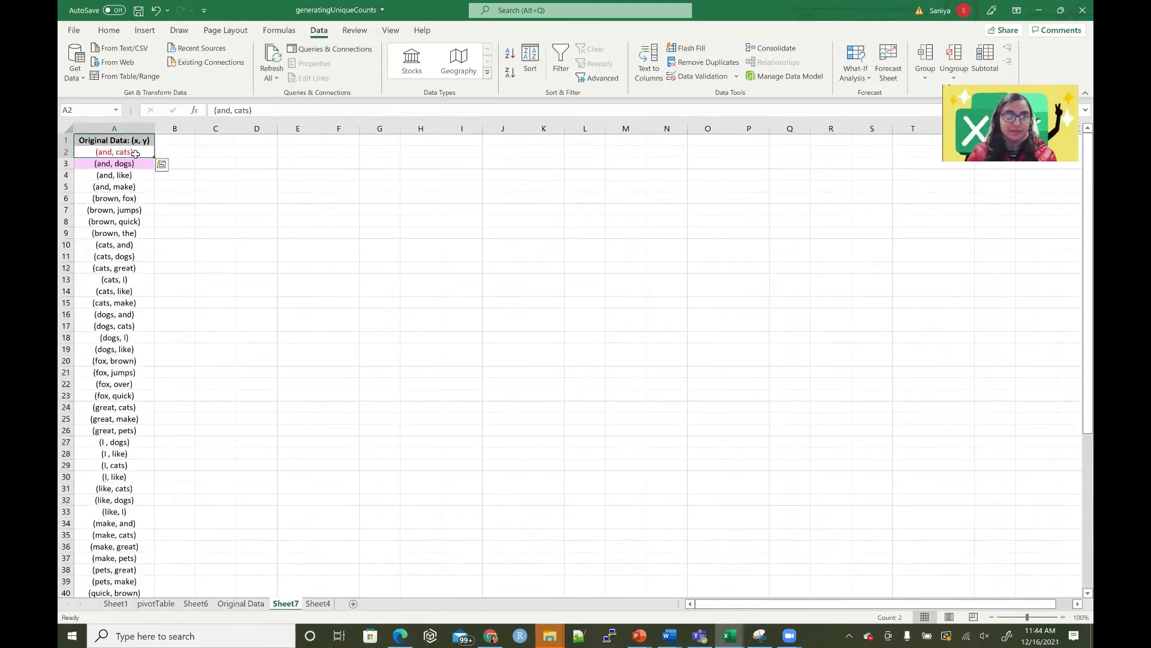
click(137, 141)
double_click(240, 113)
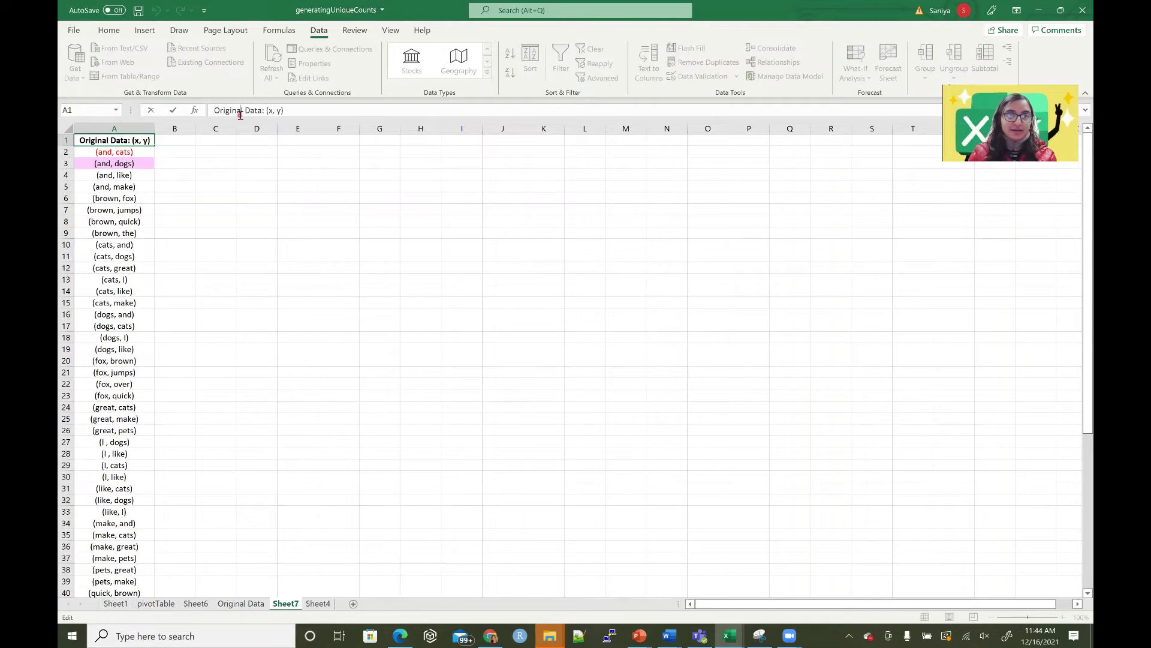
text(Unique)
key(Return)
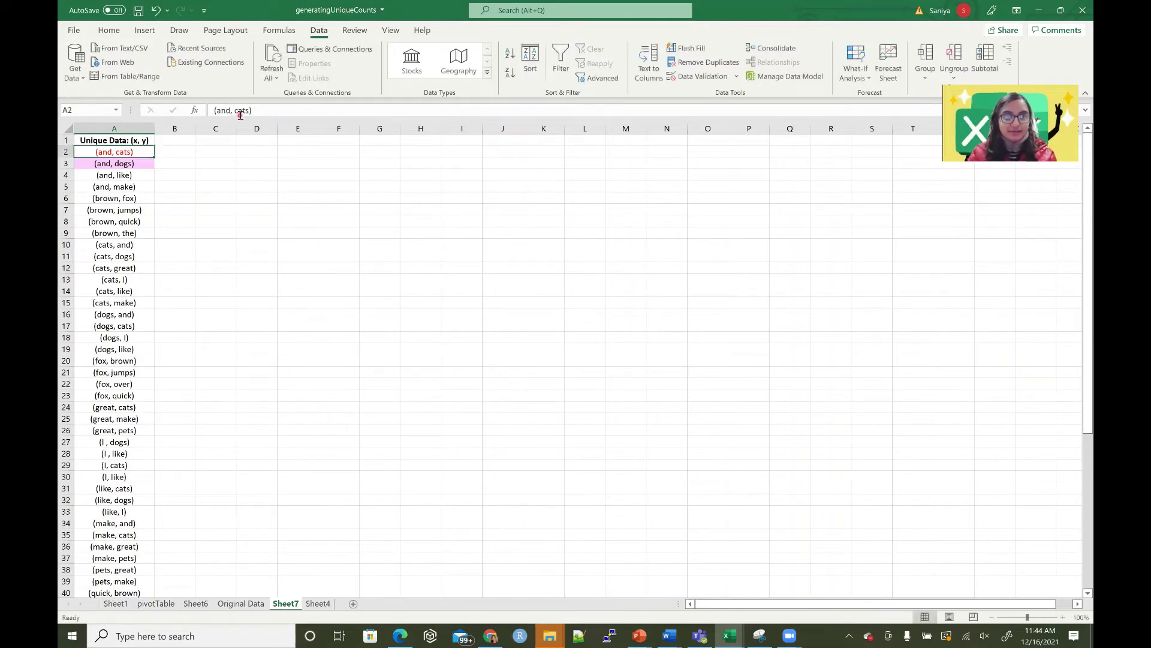
- Rename Sheet7 to 'countFunction'
double_click(286, 604)
text(countFunction)
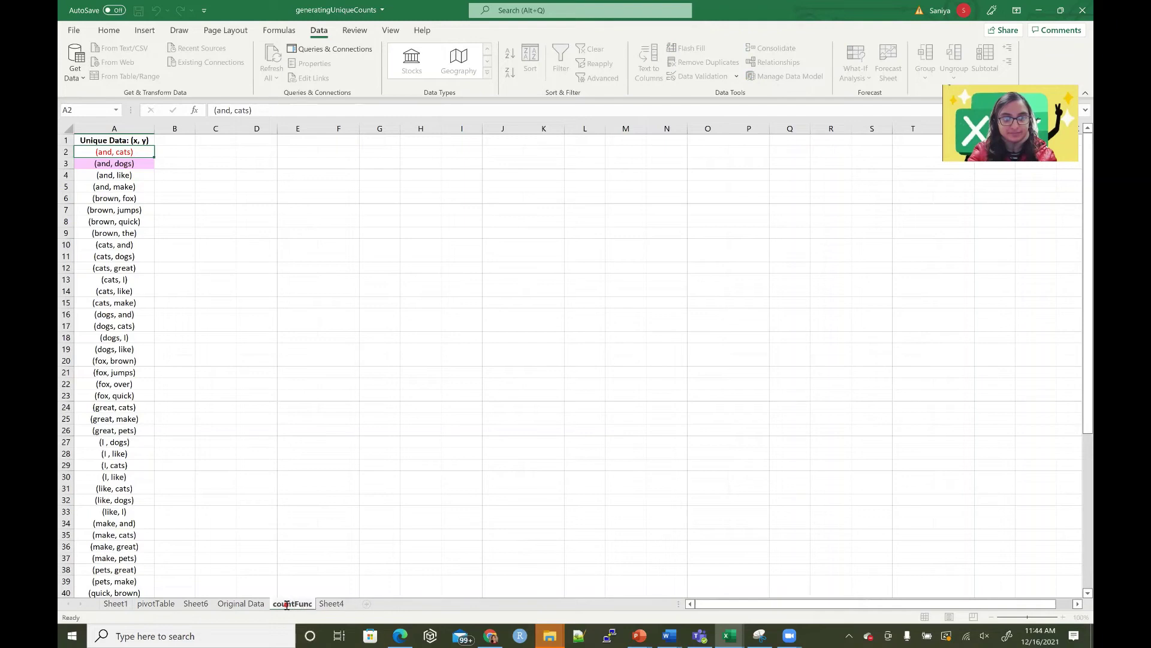
key(Return)
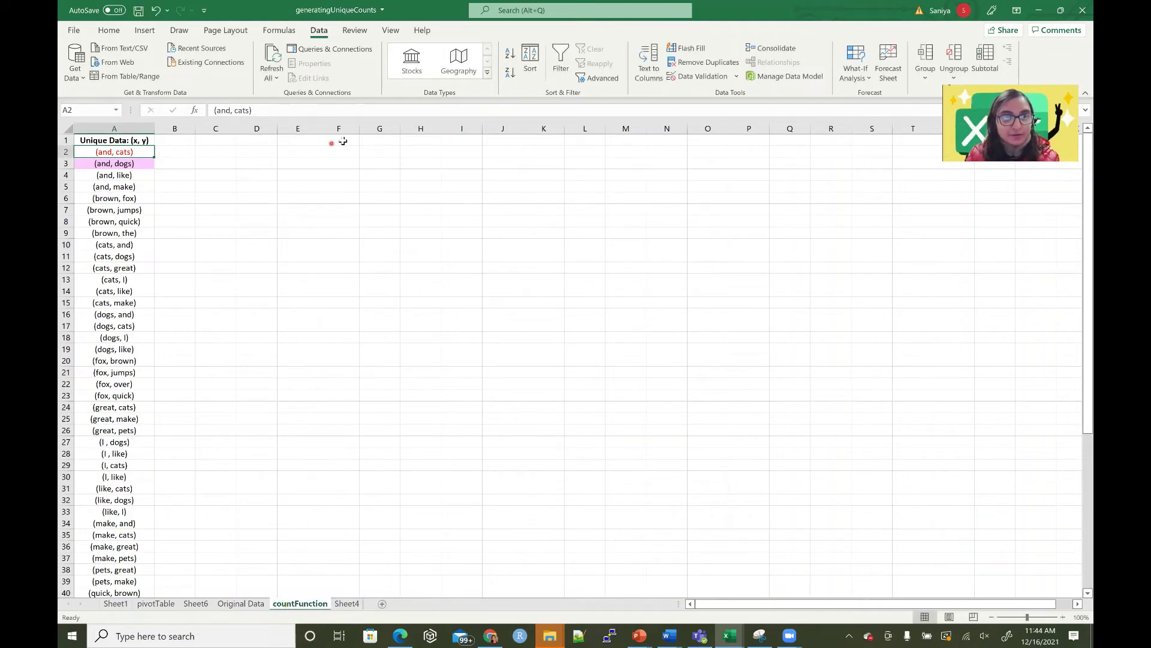
- Select column A's original pairs on the Original Data sheet
click(381, 129)
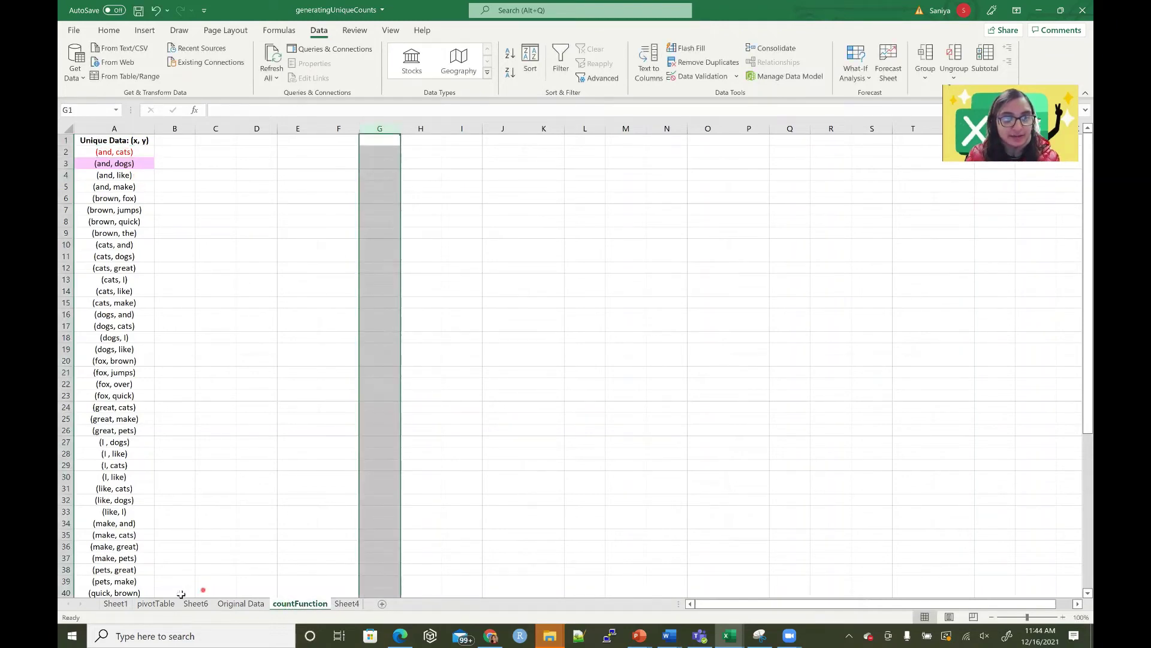
click(240, 603)
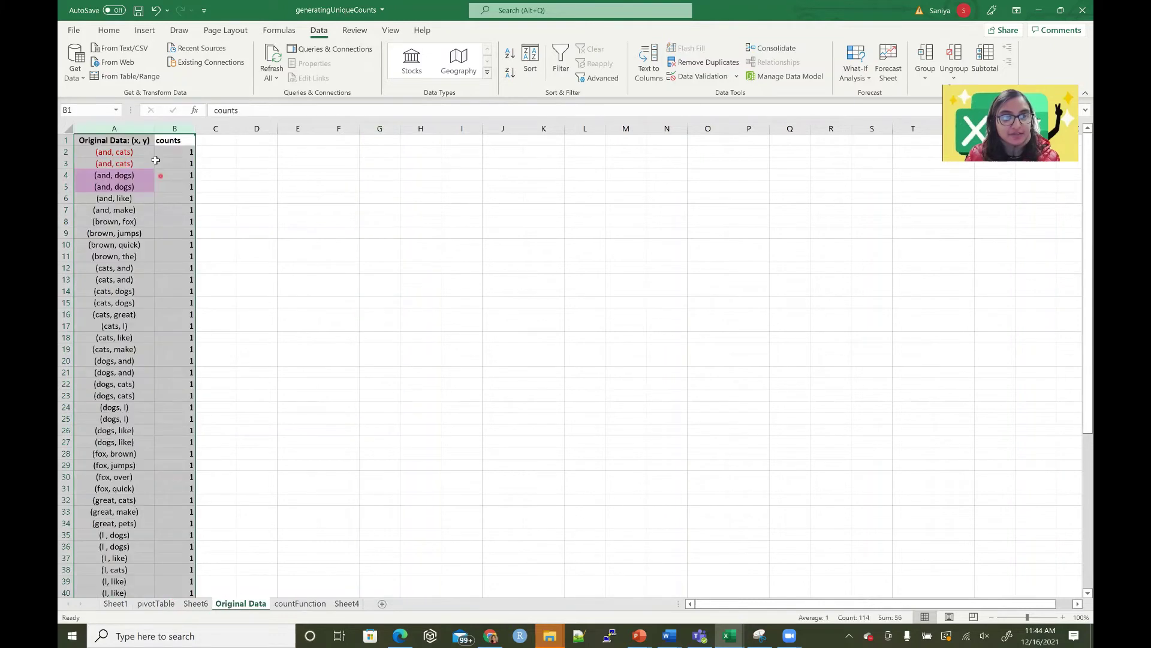
click(124, 129)
- Copy the Original Data pairs column and paste it into column G of countFunction
key(ctrl+c)
click(300, 603)
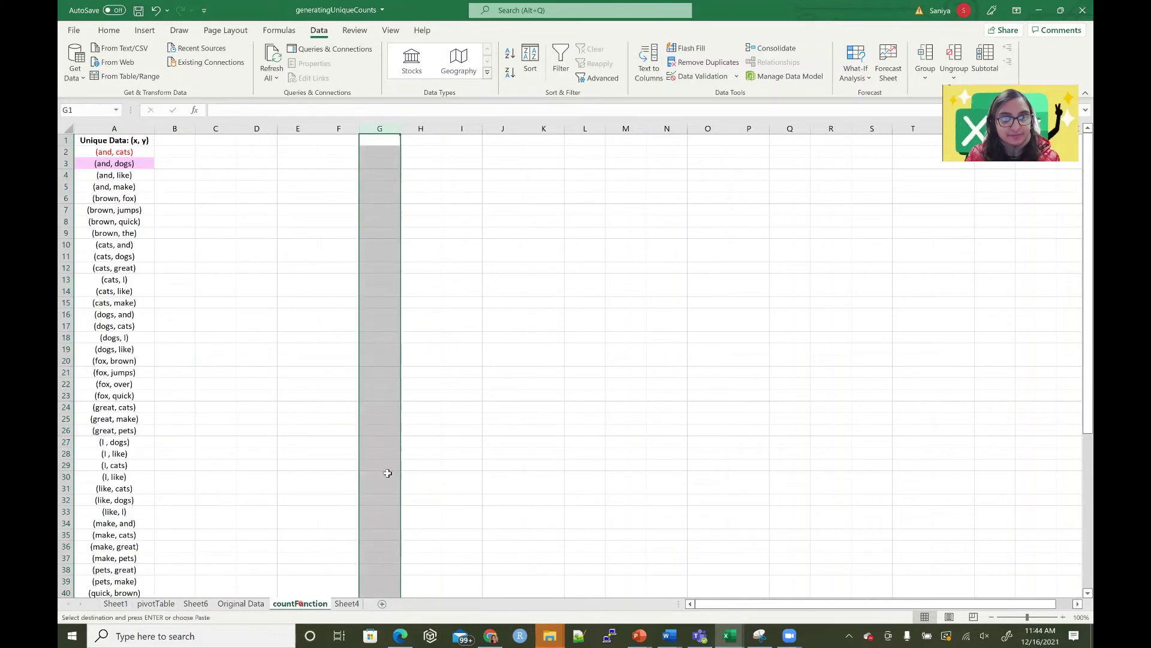
key(ctrl+v)
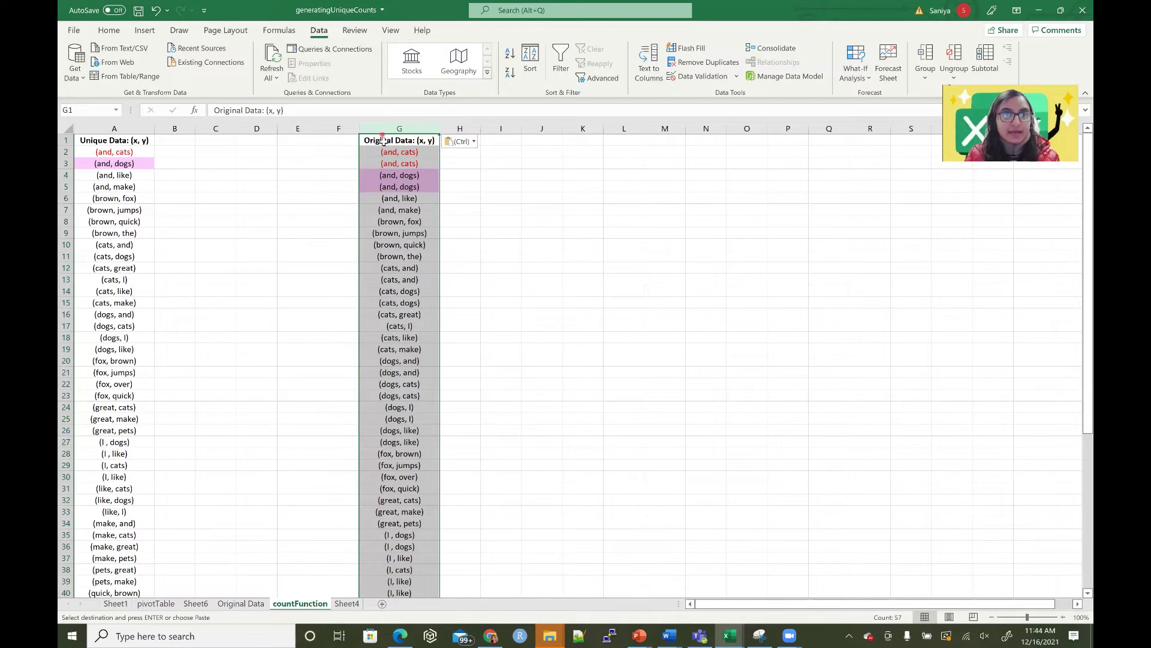
- Check how far the pasted list in column G and the unique list in column A extend
click(383, 141)
click(382, 141)
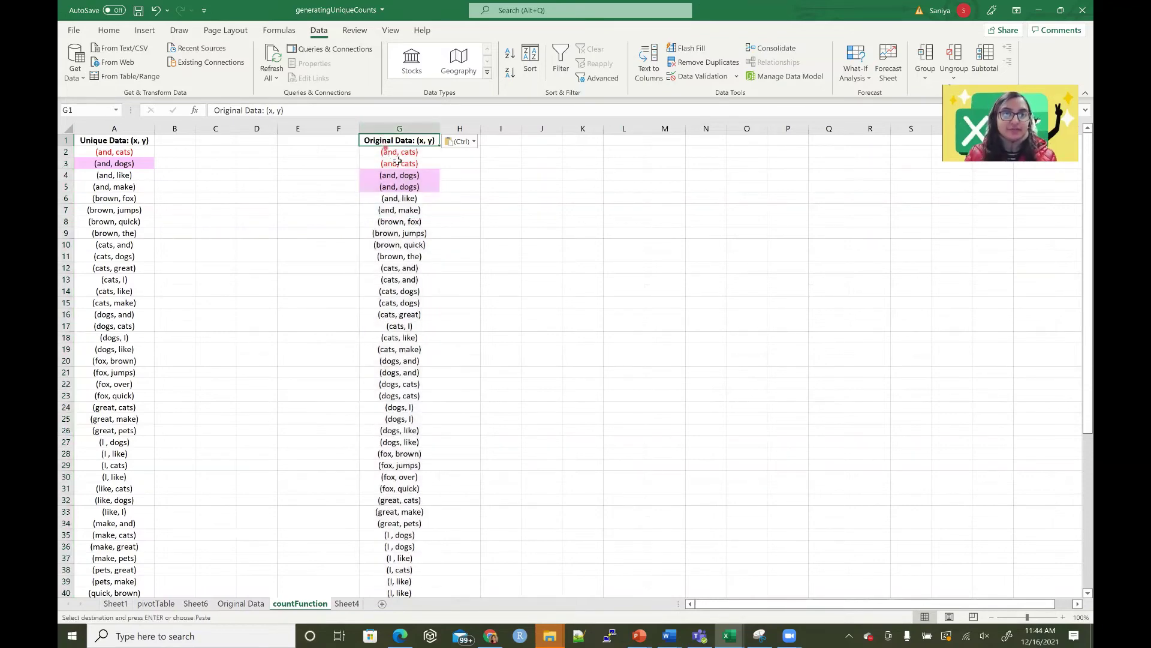
click(393, 152)
key(ctrl+shift+Down)
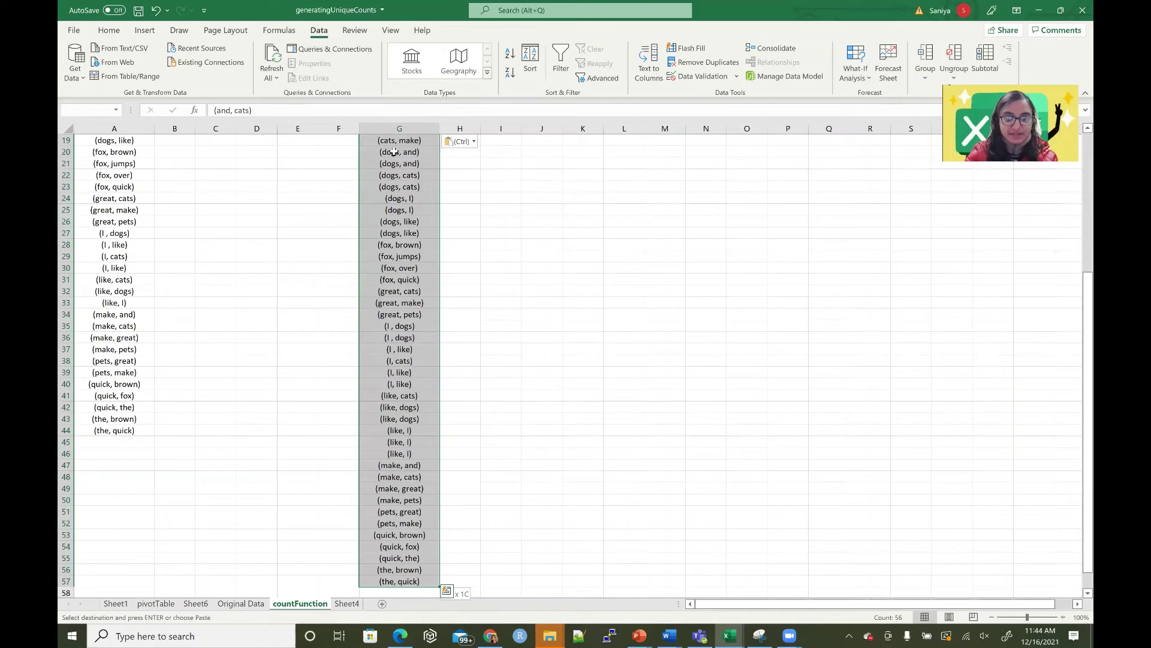
key(ctrl+shift+Up)
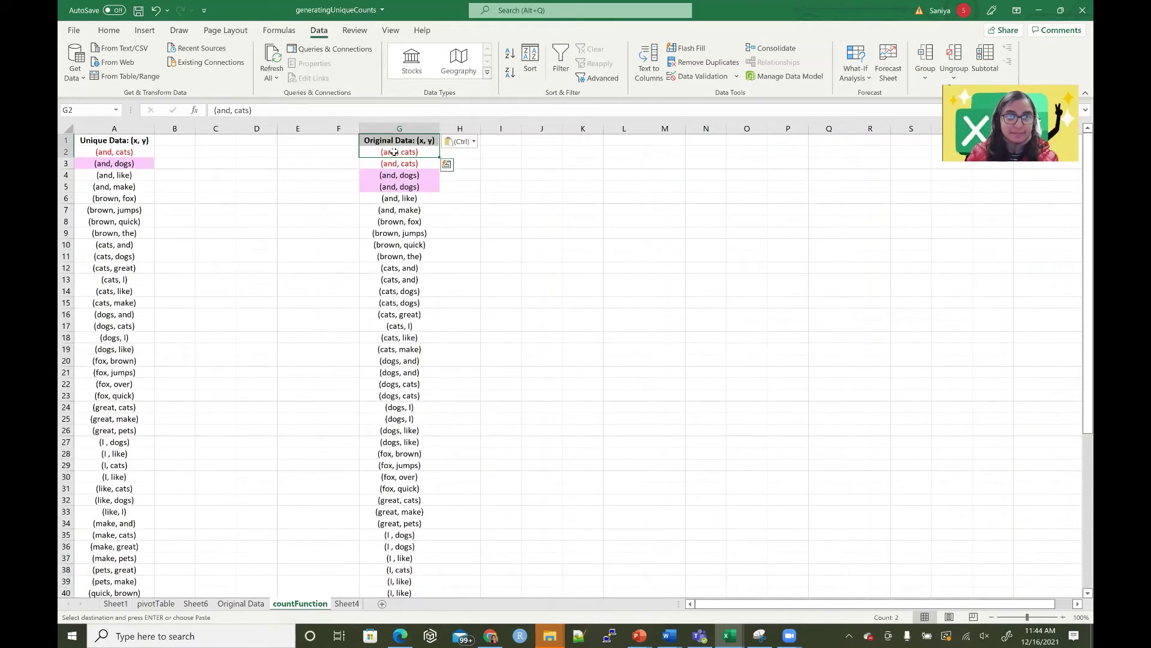
click(394, 152)
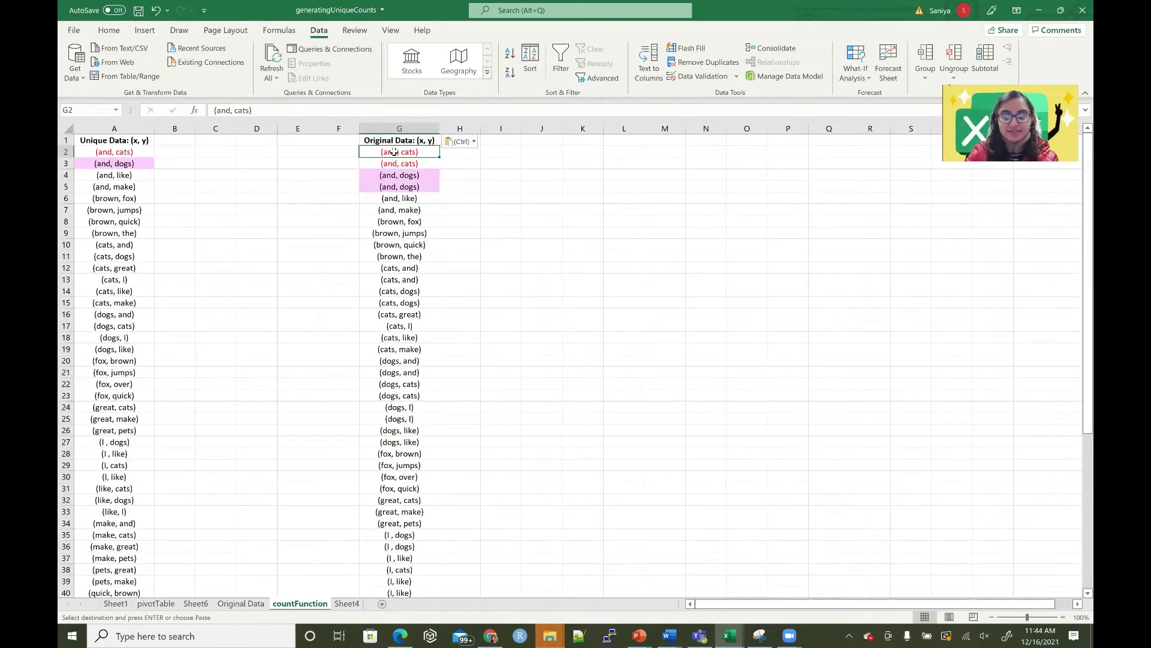
key(ctrl+shift+Down)
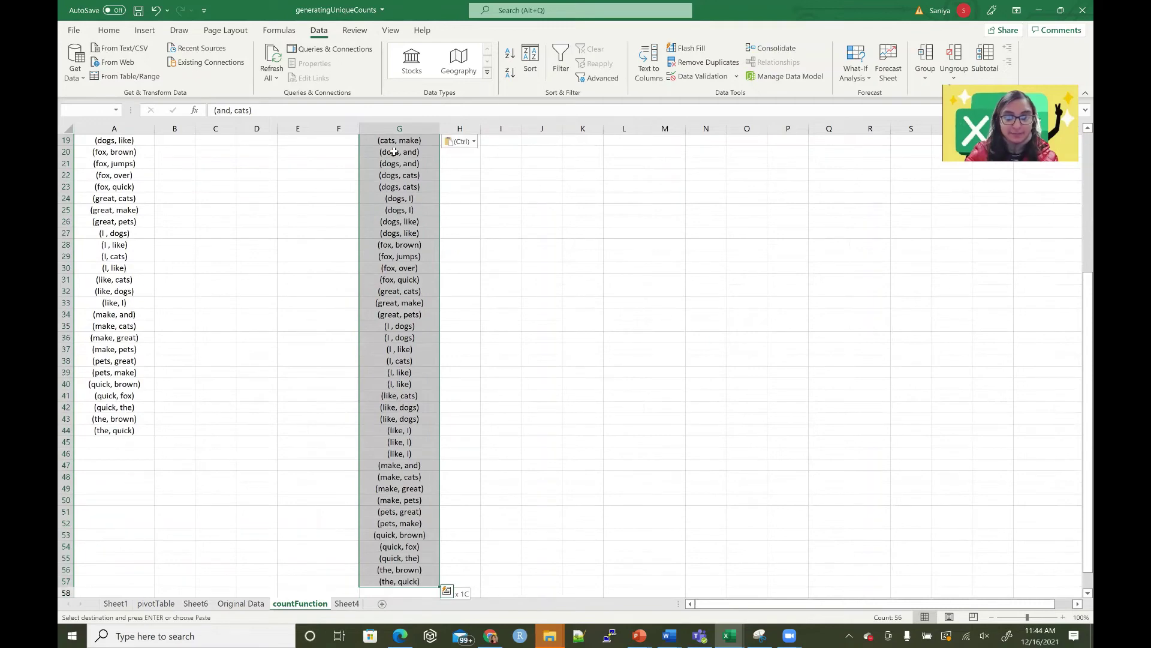
key(ctrl+shift+Up)
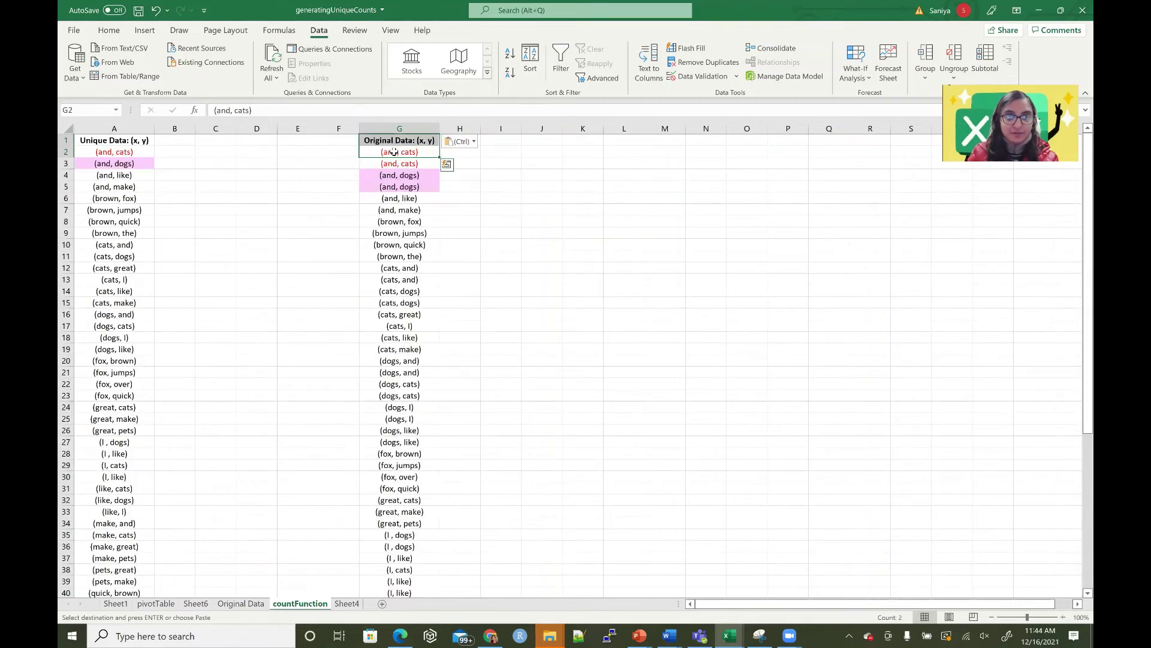
click(106, 150)
key(ctrl+shift+Down)
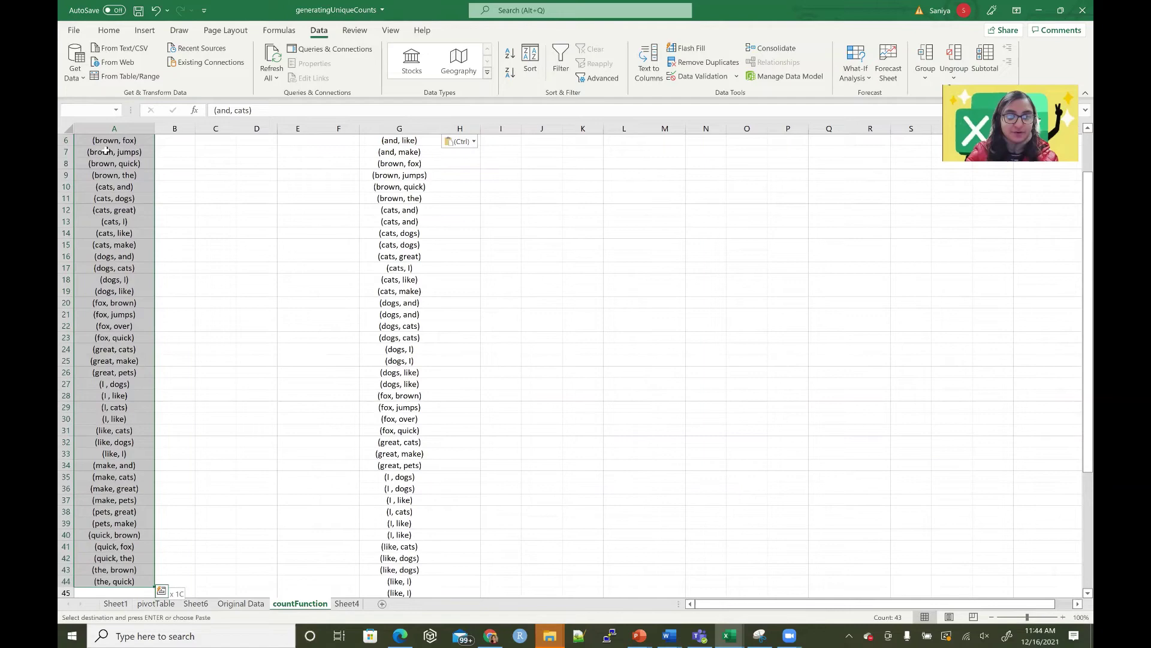
scroll(106, 149, up, 2)
click(171, 144)
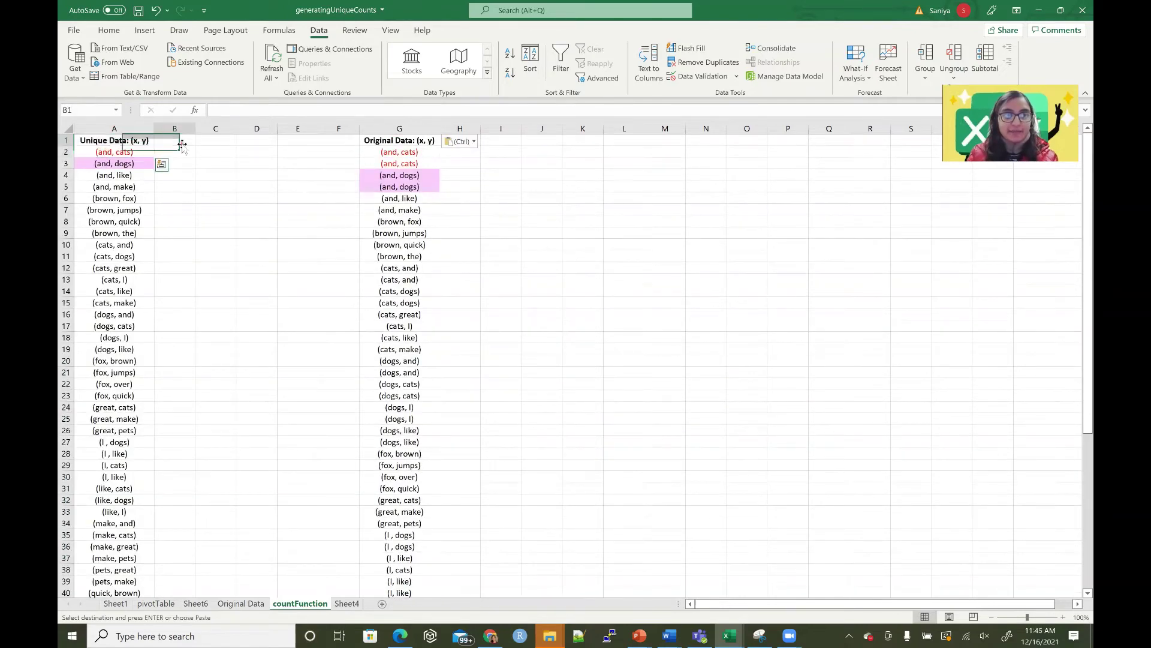
- In B2 begin a =countif( formula using column G as the range
click(181, 150)
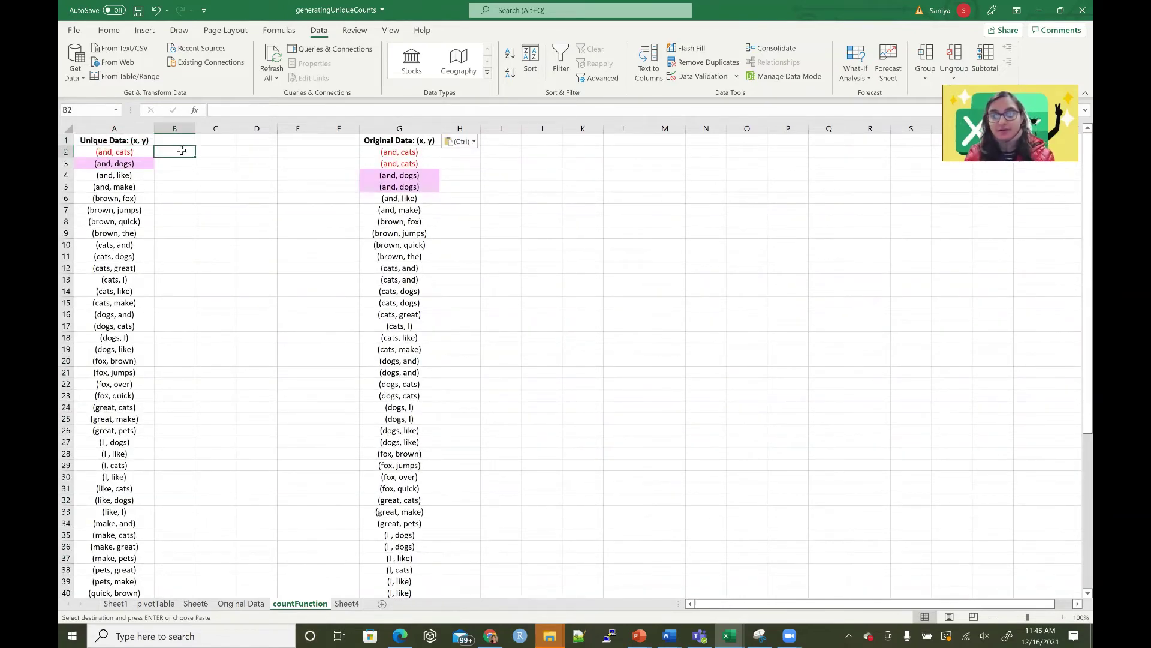
text(=countif)
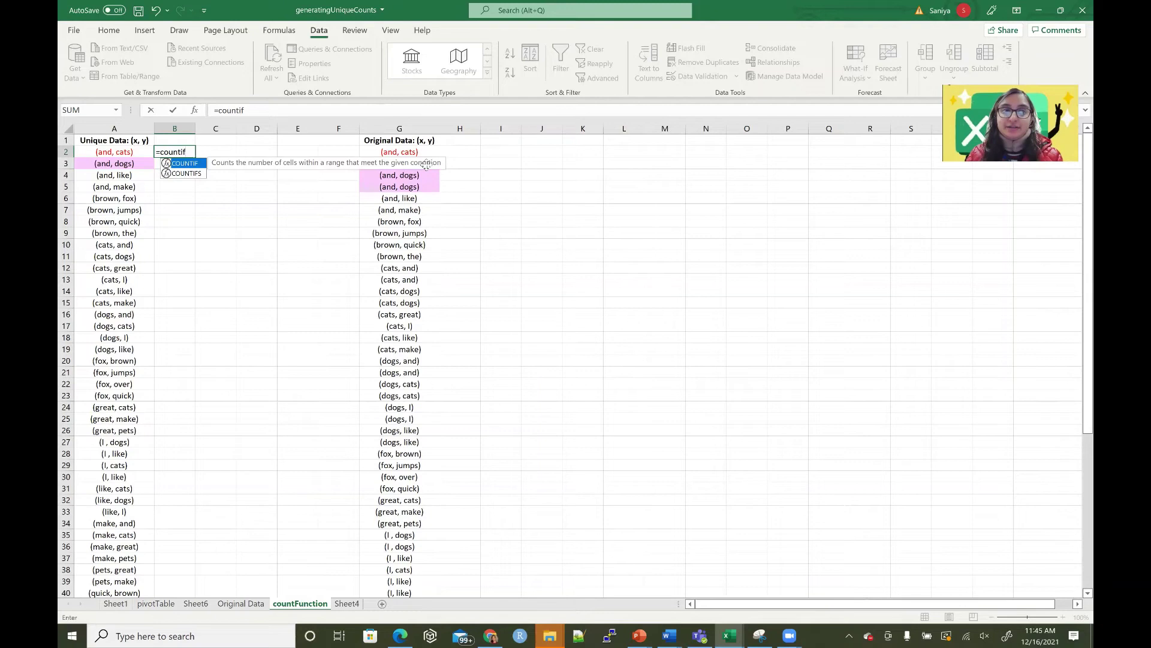
text(()
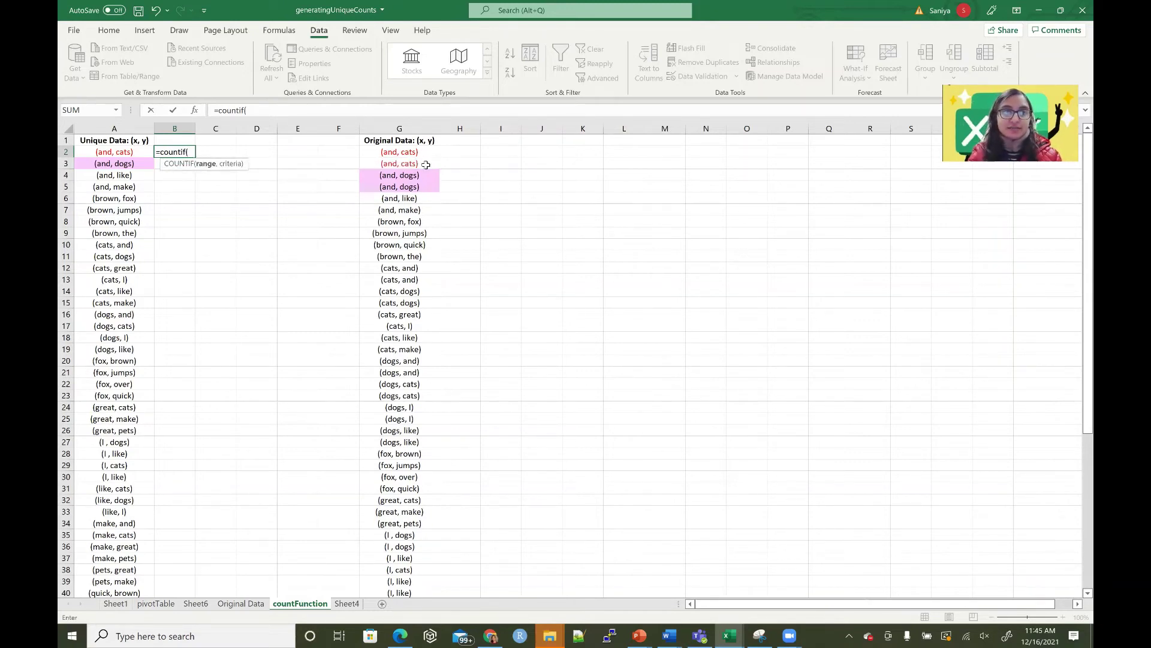
click(398, 129)
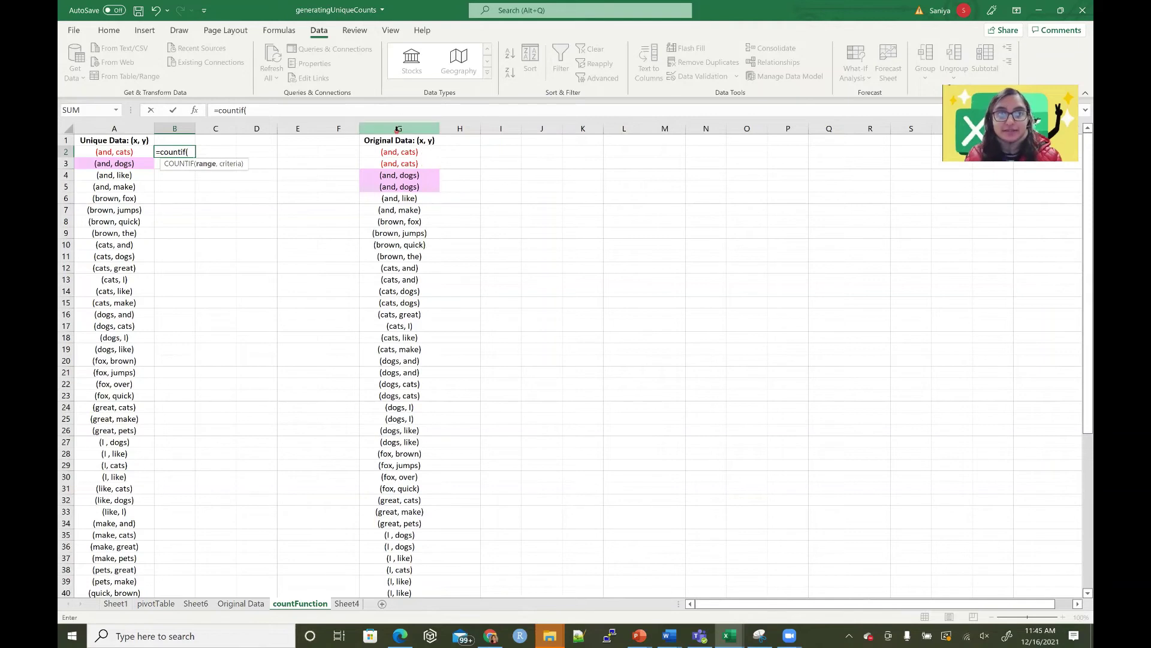
click(401, 127)
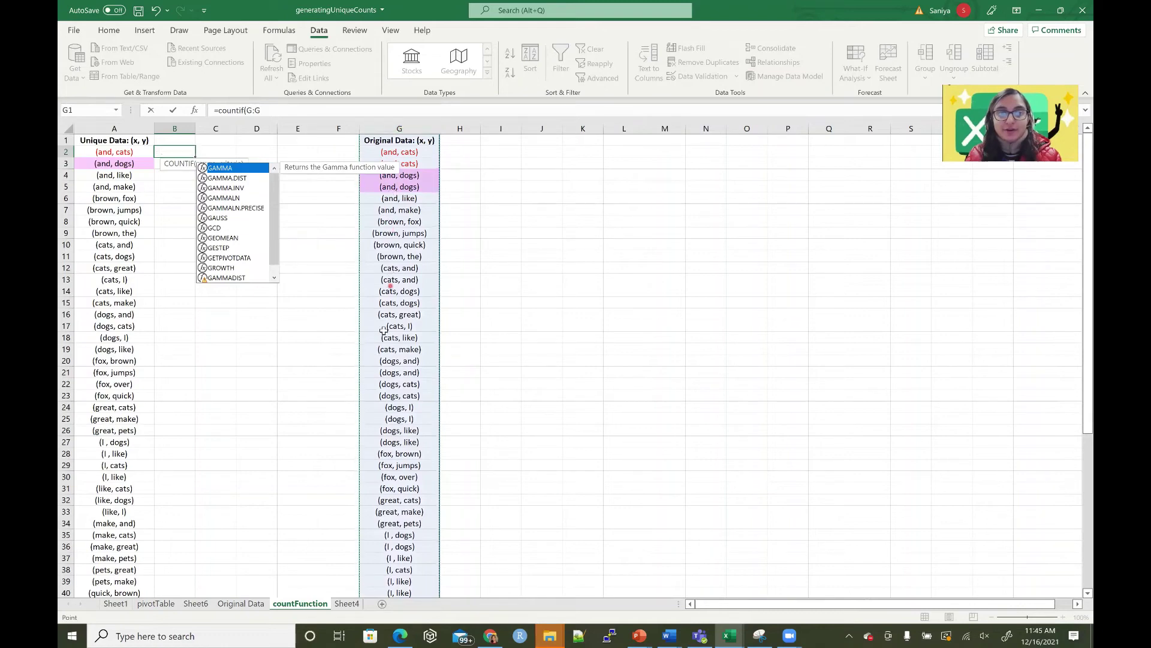
scroll(384, 324, down, 6)
scroll(383, 306, up, 6)
- Complete B2 as =COUNTIF(G2:G57, A2), which returns 2
click(253, 112)
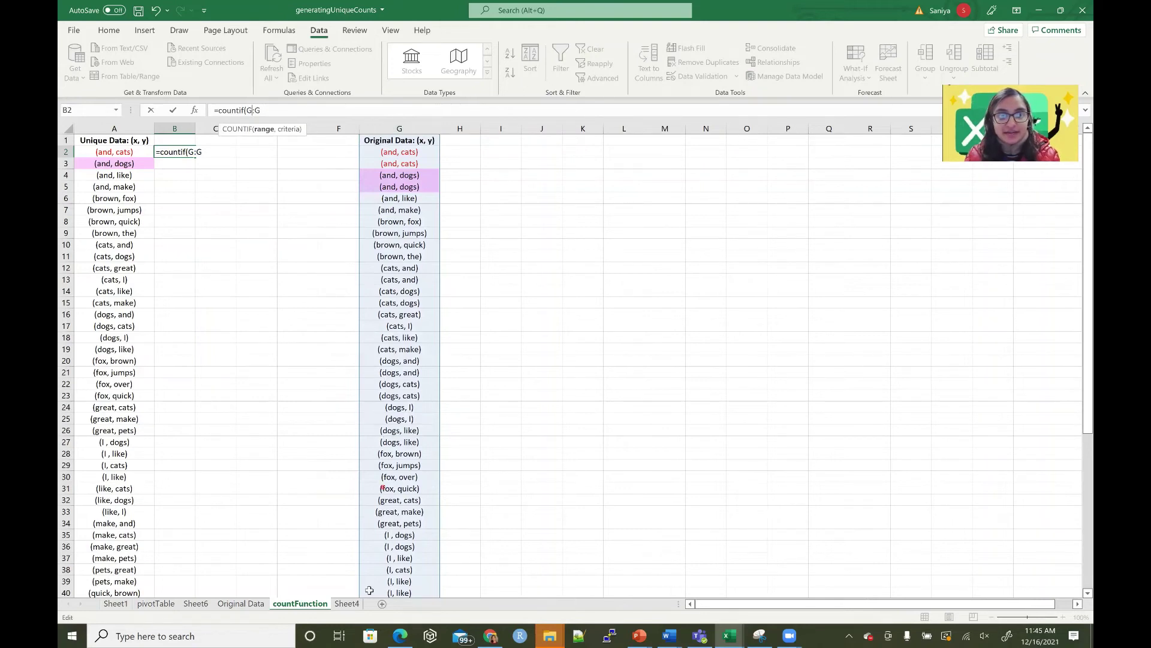
text(2)
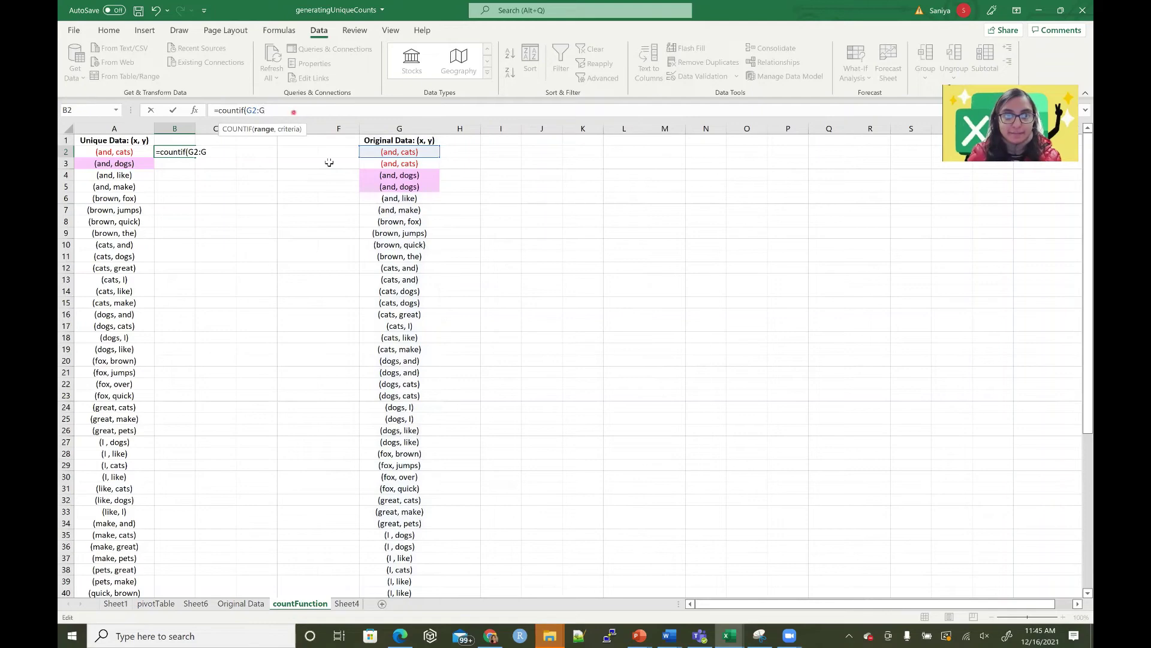
scroll(426, 323, down, 10)
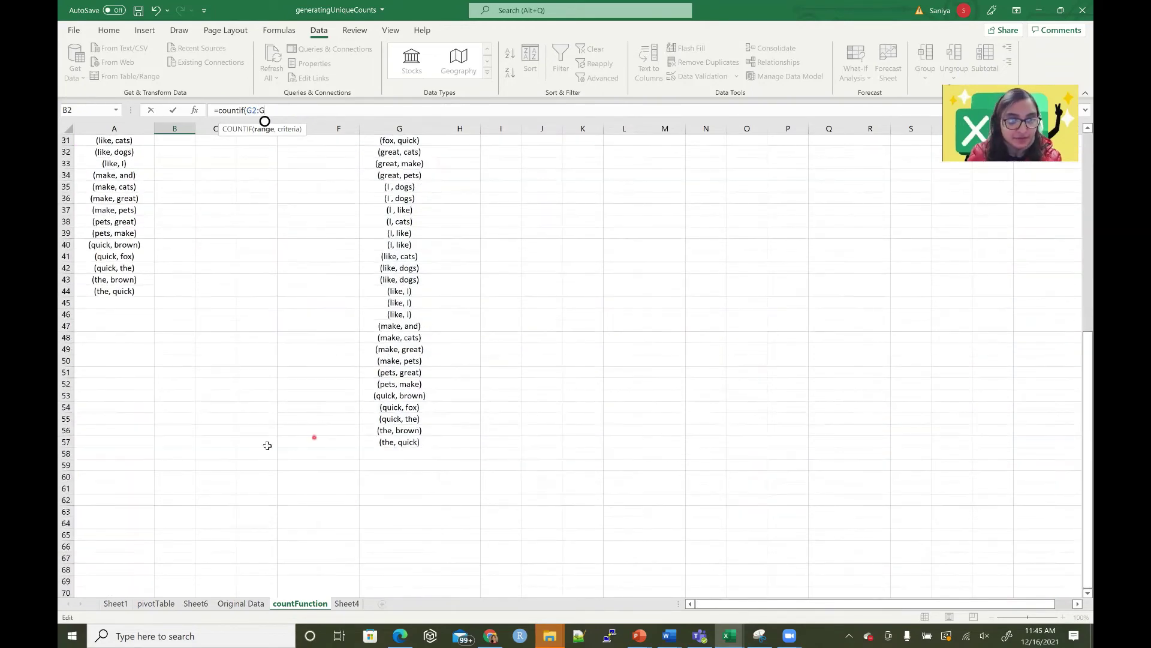
text(57)
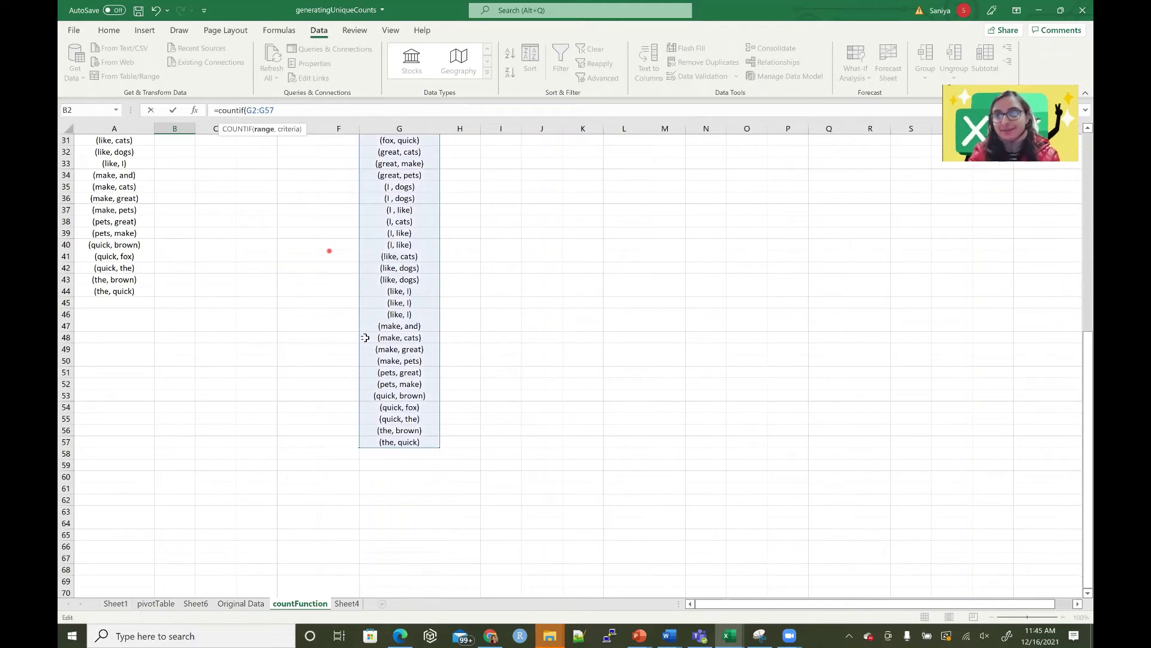
text(,)
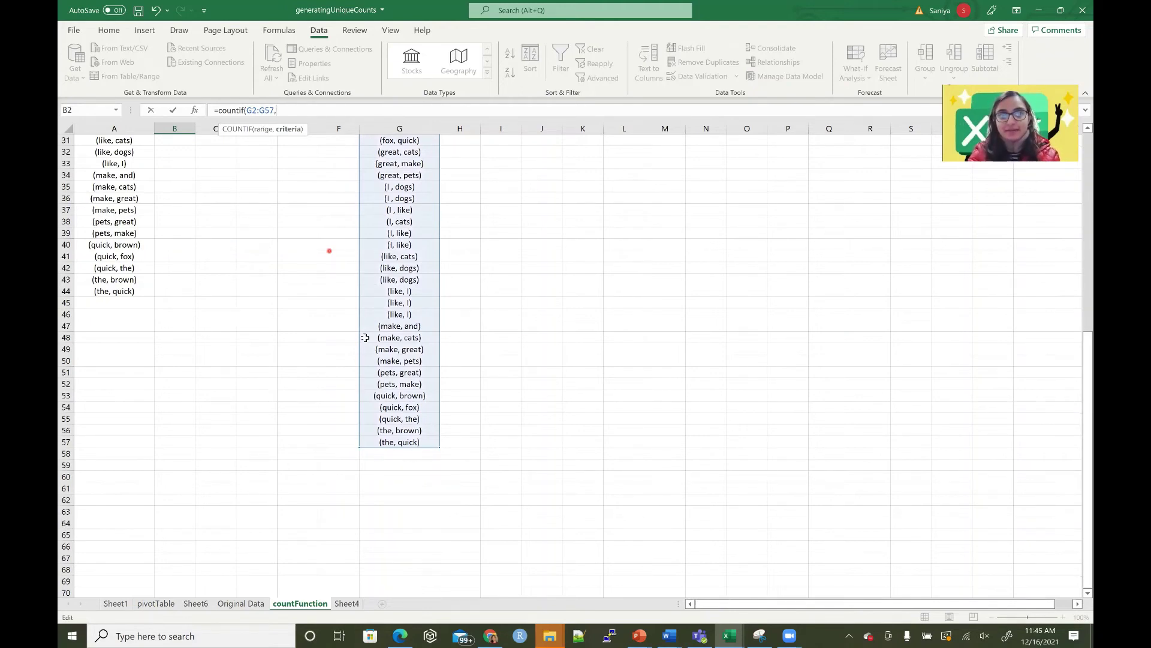
scroll(264, 418, up, 10)
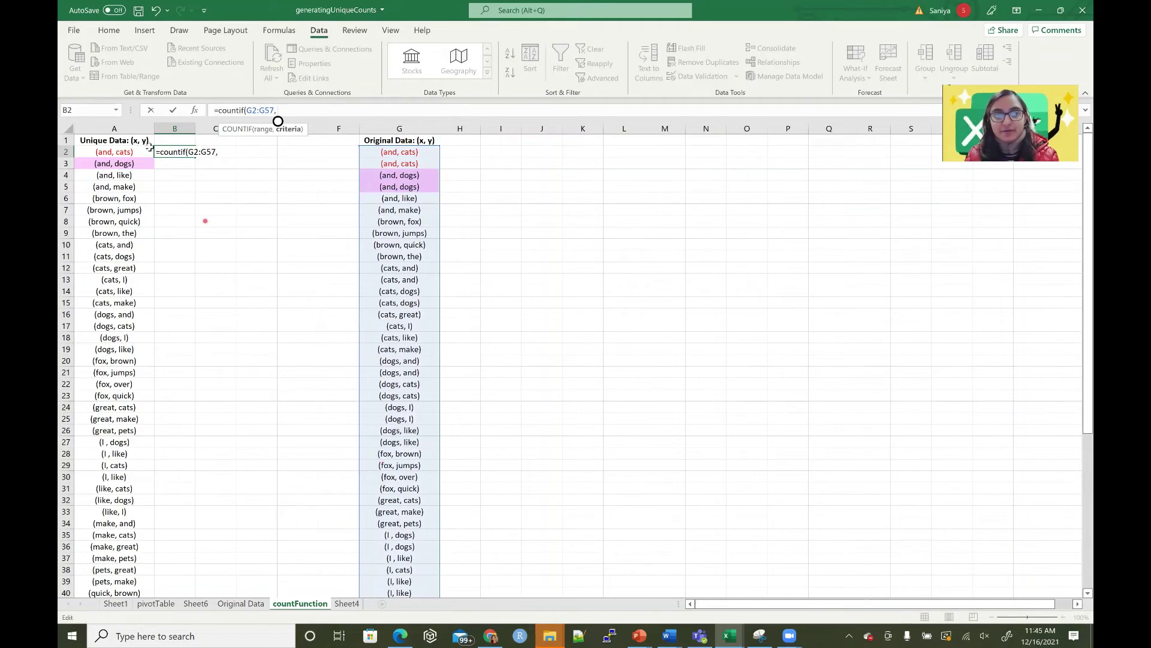
click(117, 151)
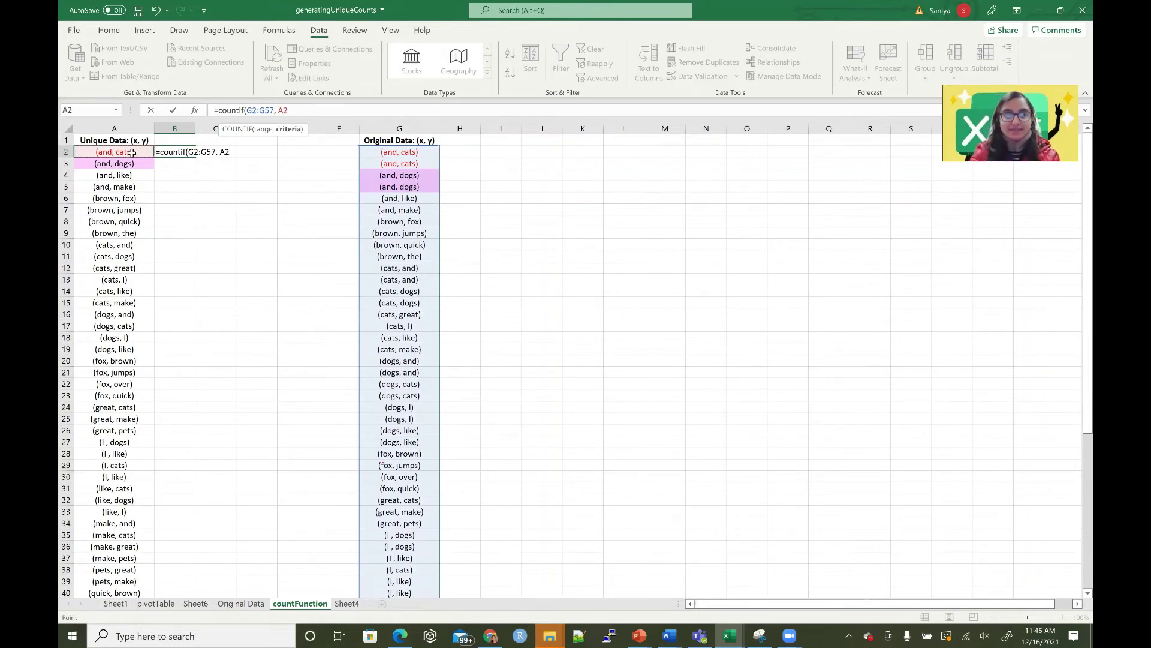
text())
key(Return)
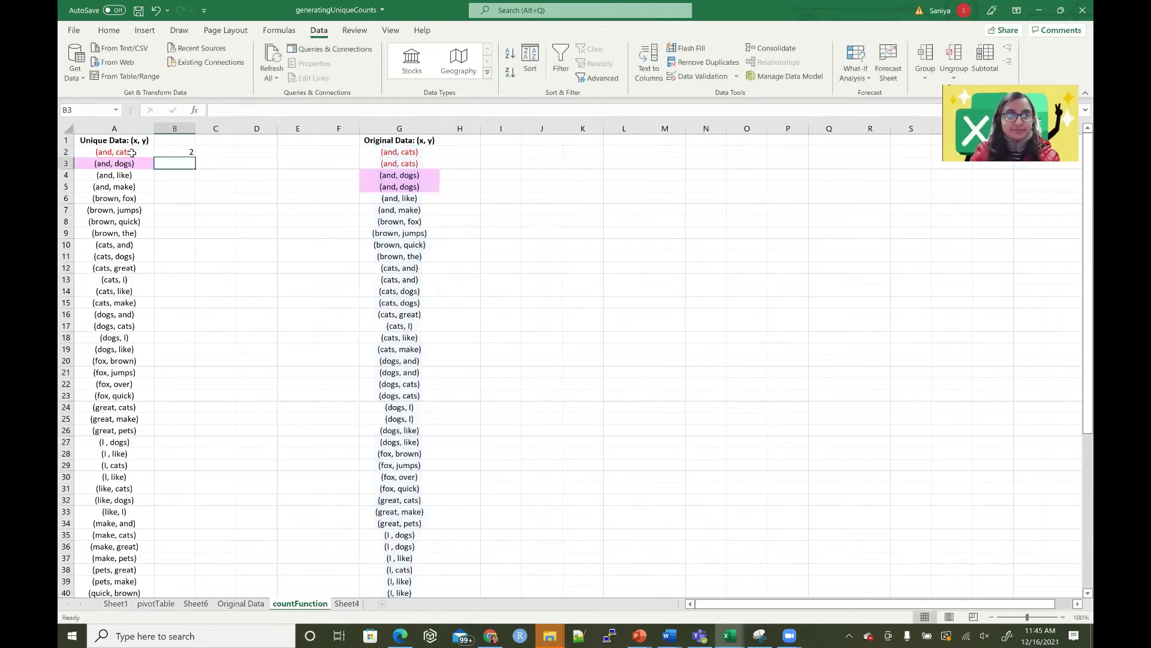
- Edit B2's formula to =COUNTIF(G:G, A2) so it covers all of column G
click(186, 151)
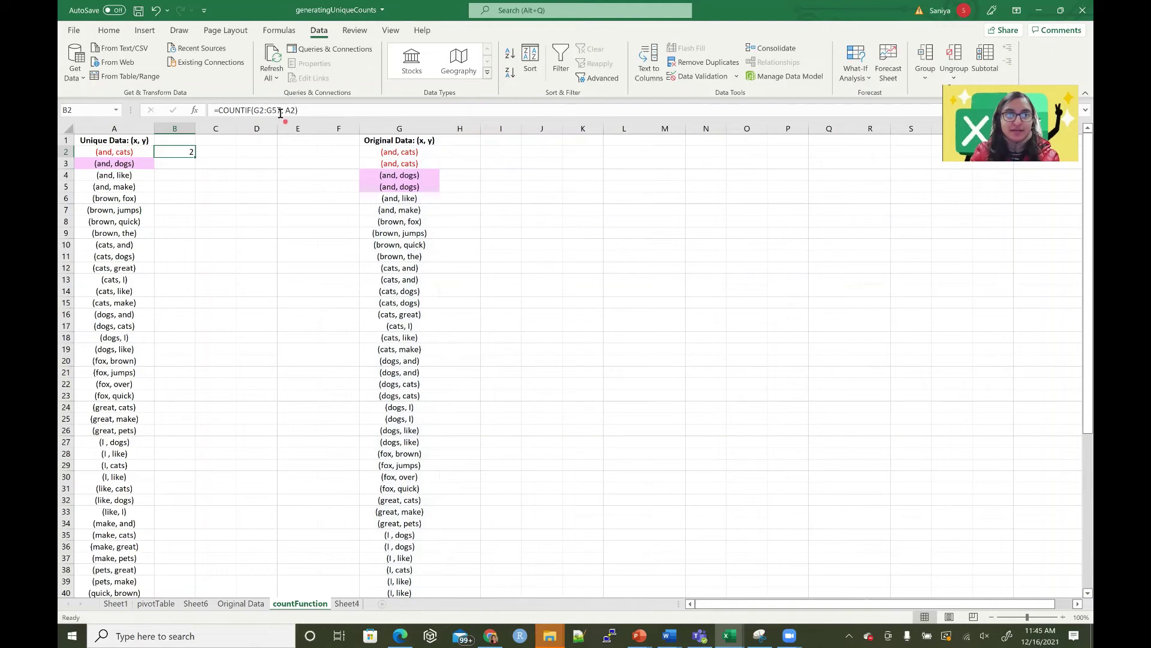
drag(282, 110, 263, 108)
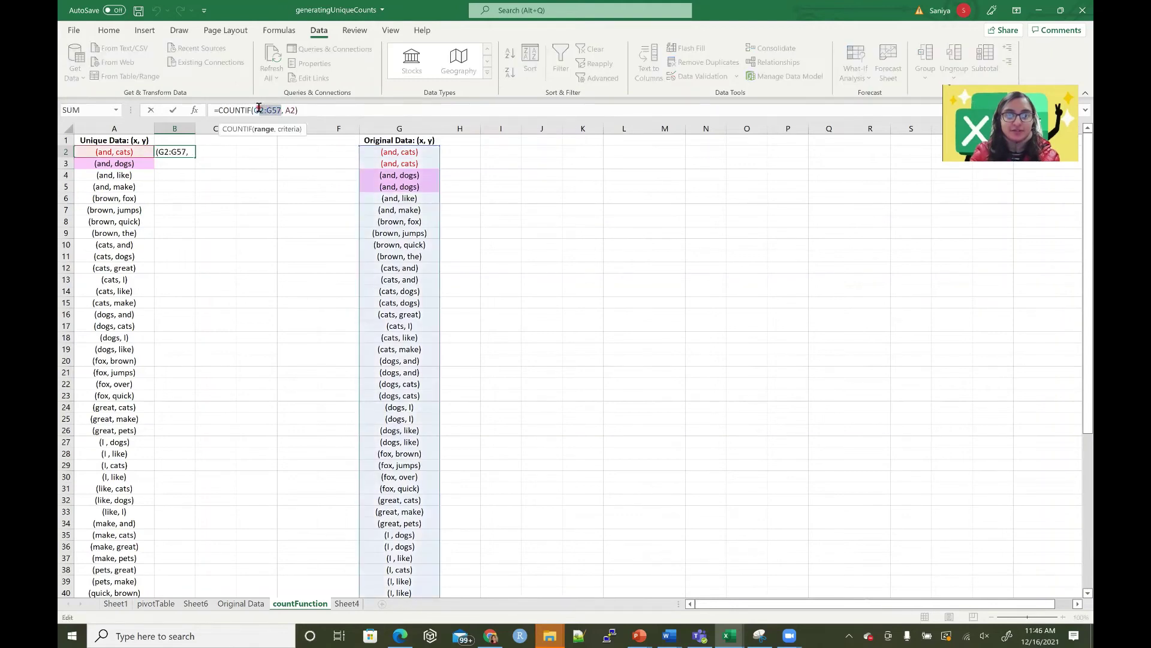
text(:6)
key(BackSpace)
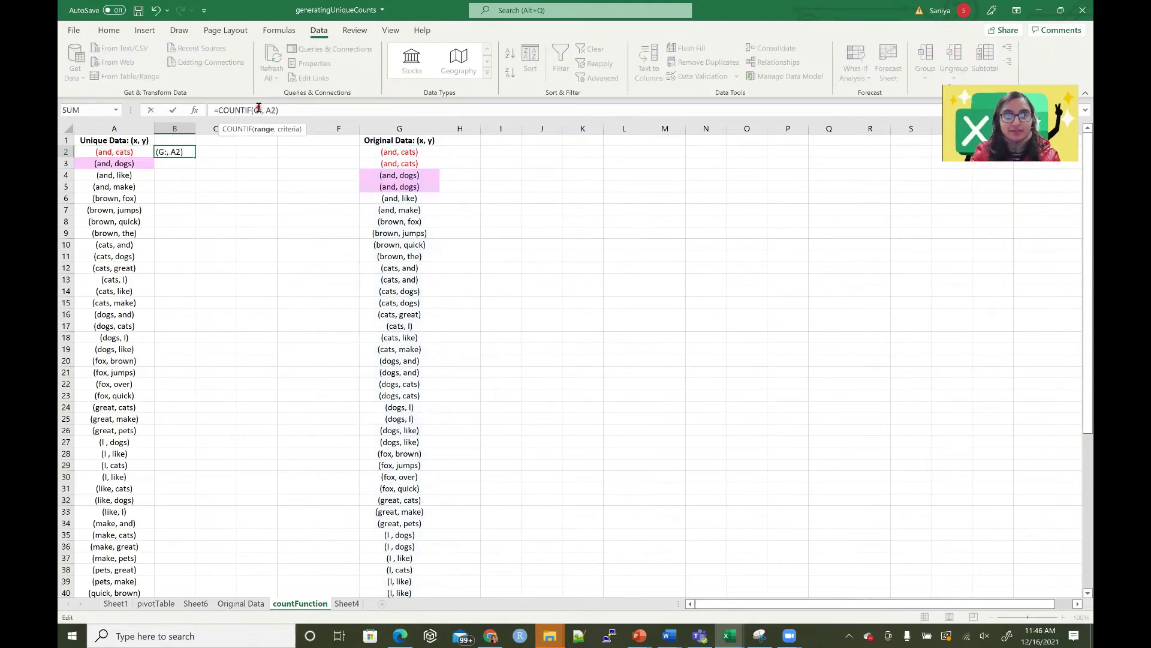
text(G)
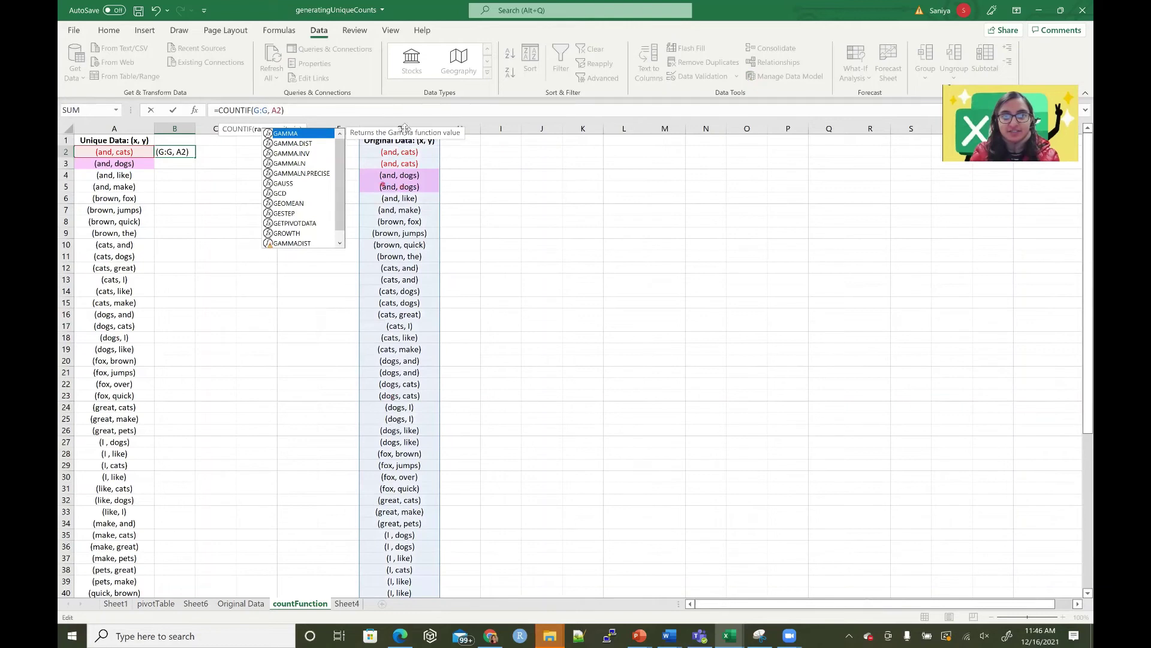
click(383, 111)
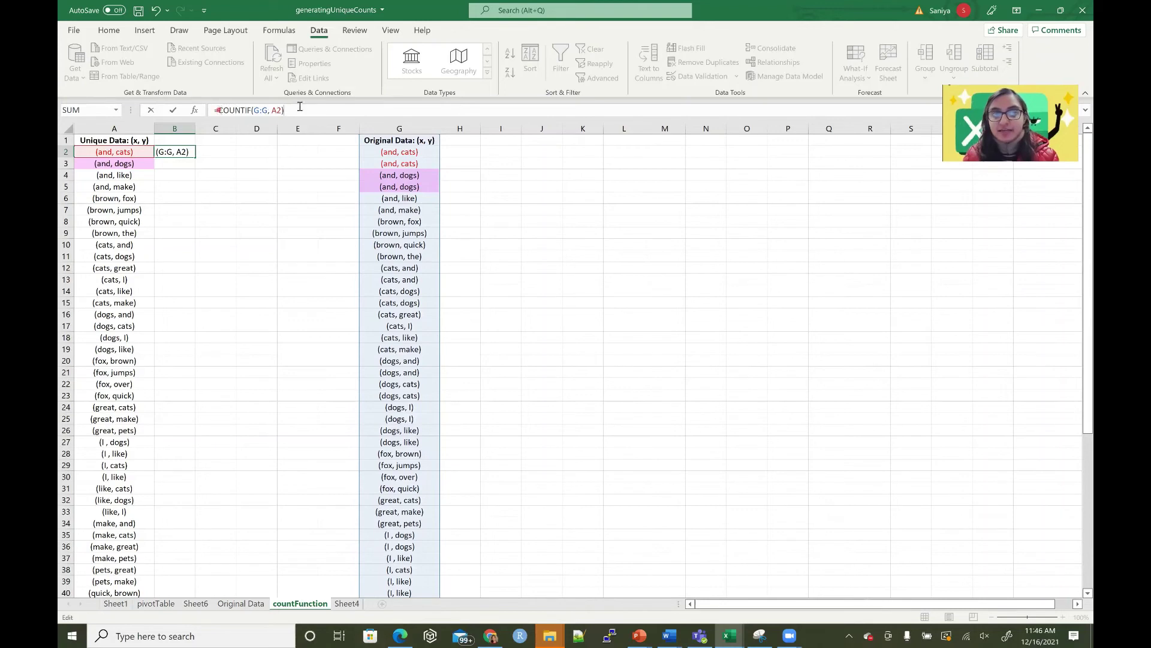
key(Return)
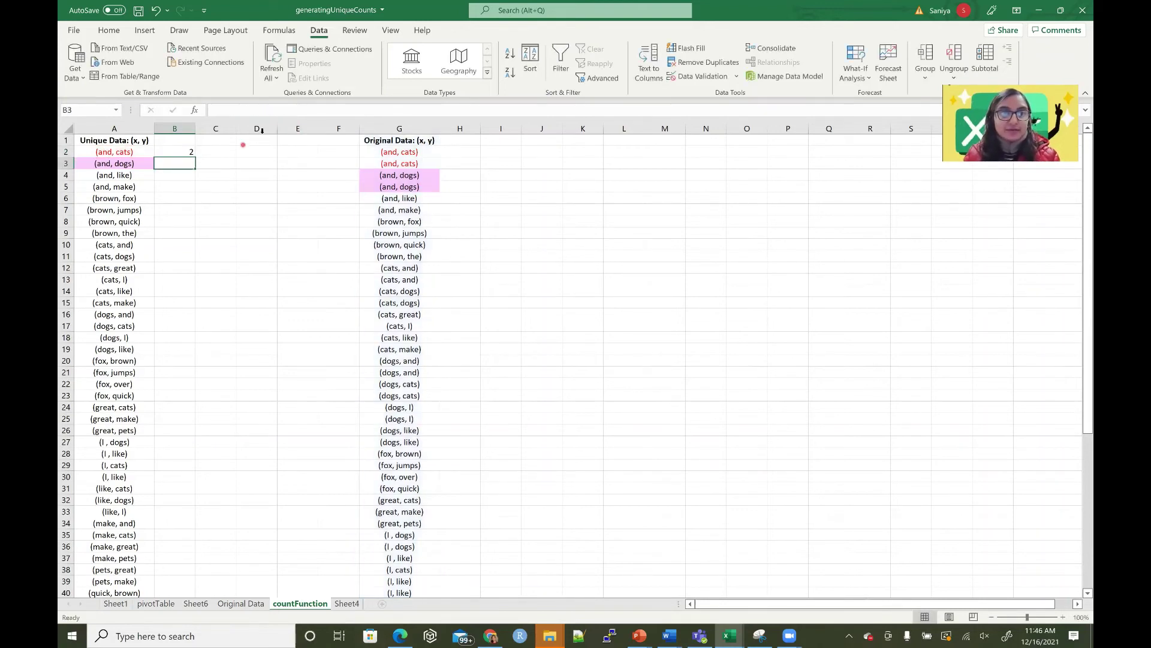
- Check column G's entries and review B2's formula without changing it
click(400, 129)
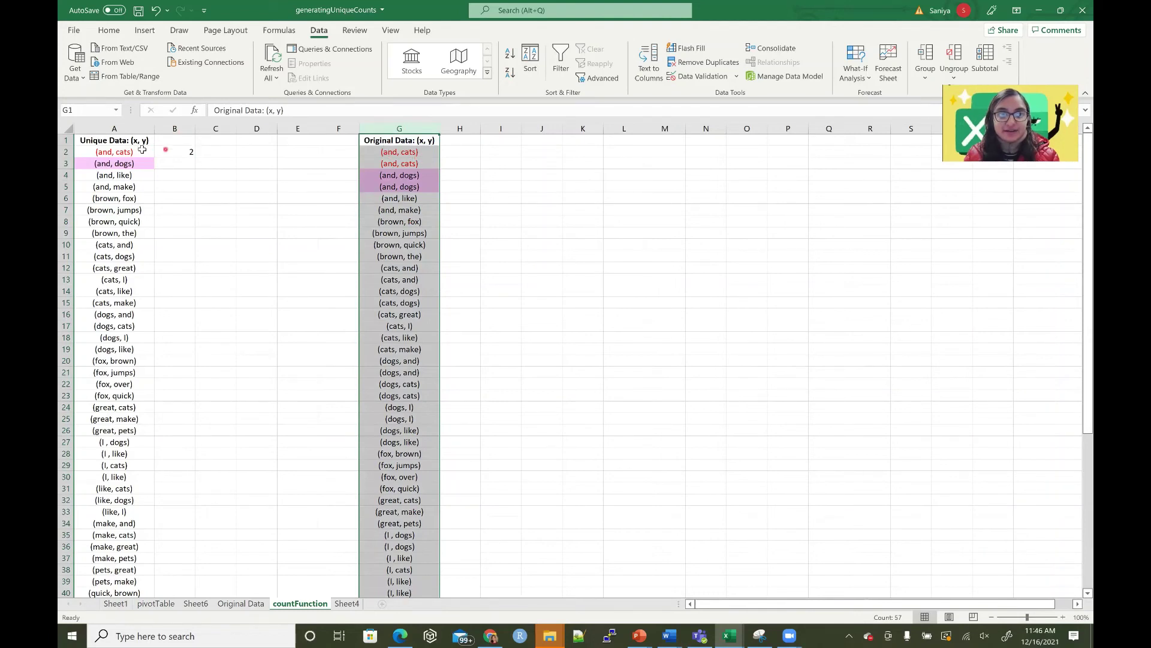
click(139, 150)
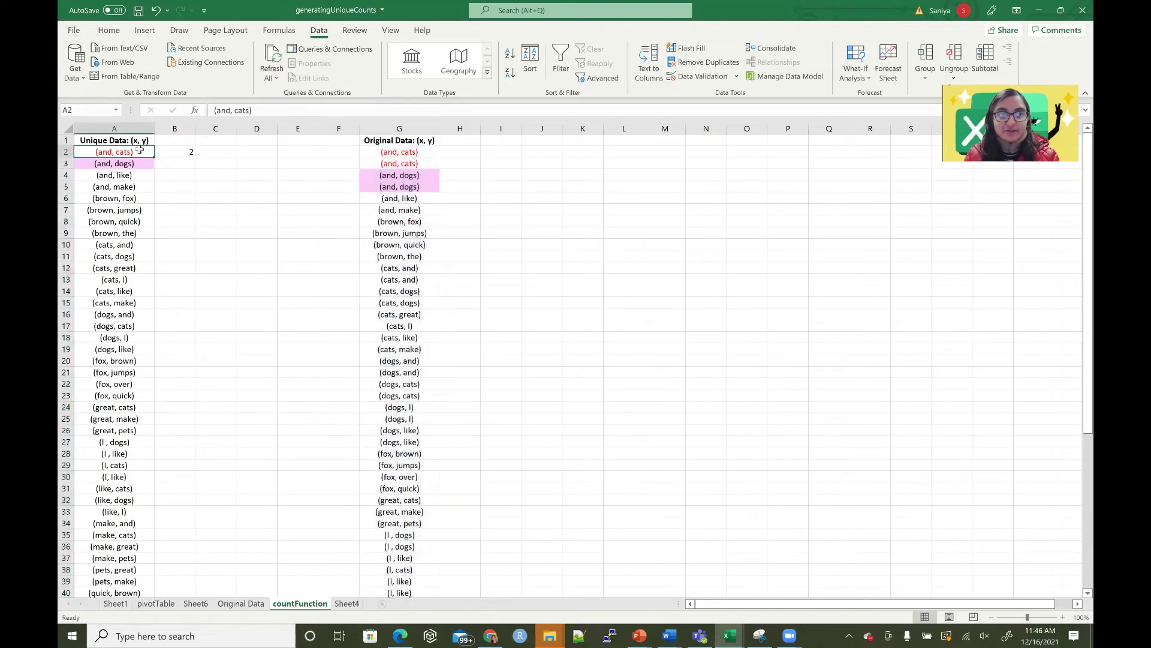
click(382, 124)
scroll(413, 573, down, 7)
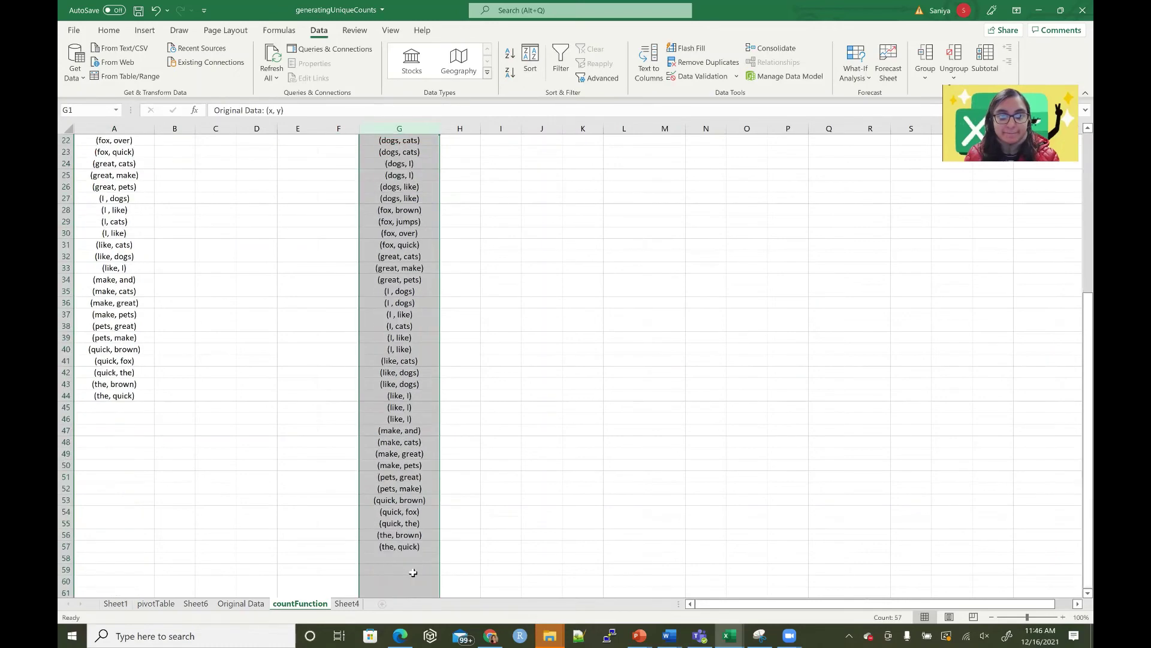
scroll(413, 573, up, 7)
click(178, 150)
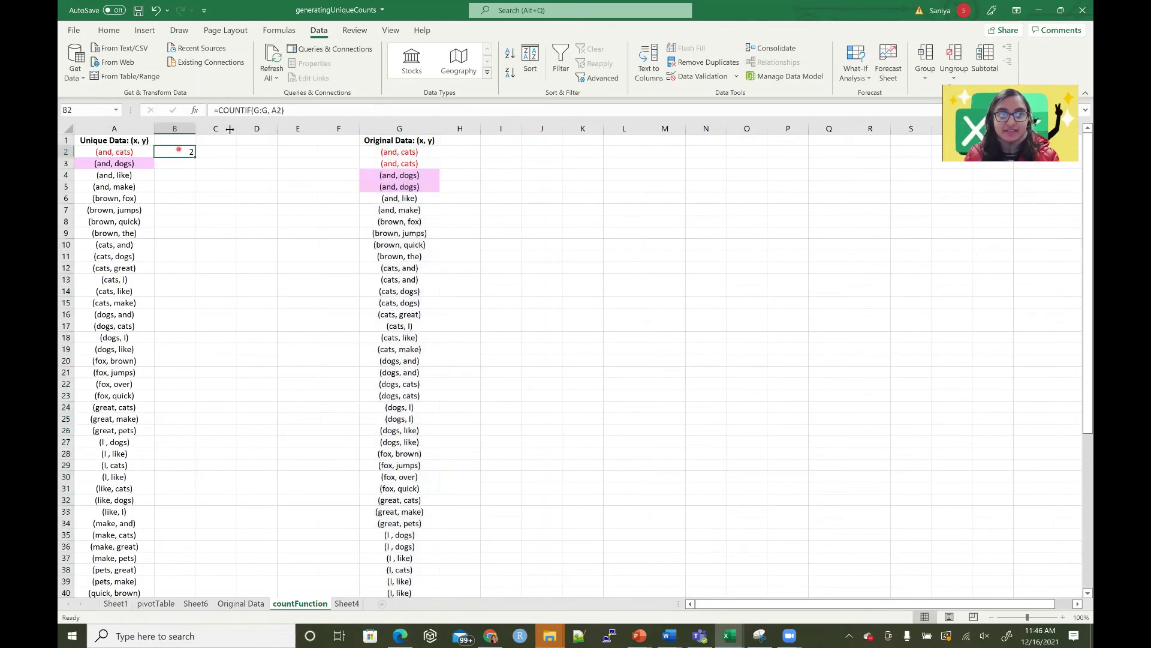
click(281, 110)
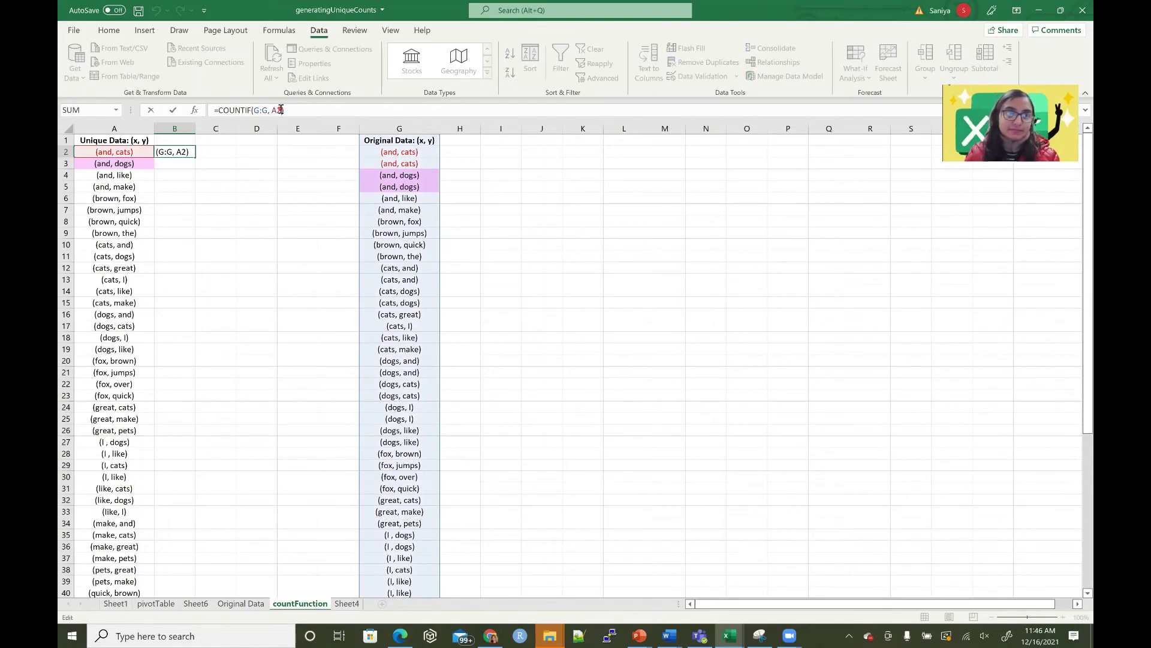
key(Escape)
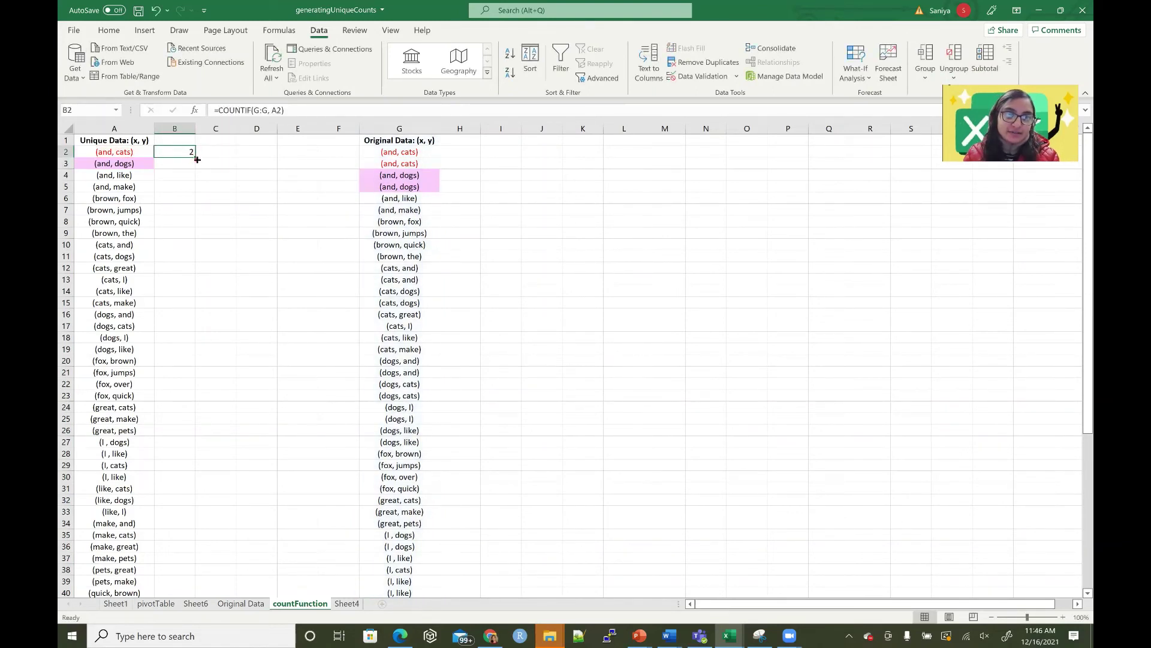
- Fill B2's COUNTIF formula down column B to row 44
drag(196, 159, 196, 159)
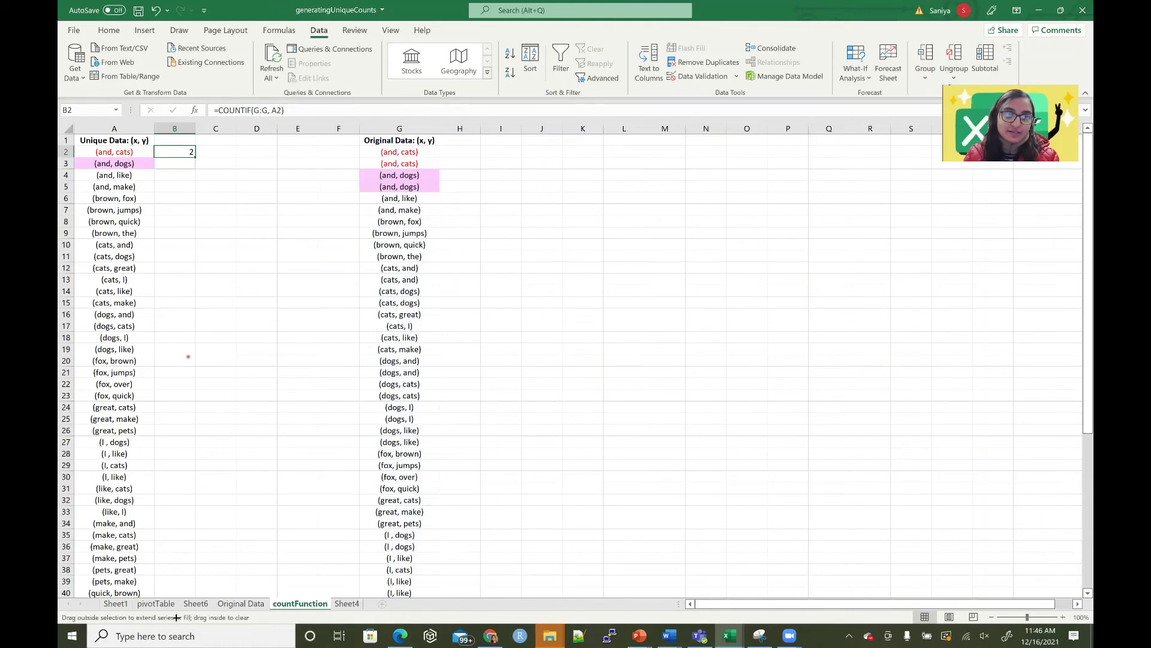
drag(176, 617, 175, 570)
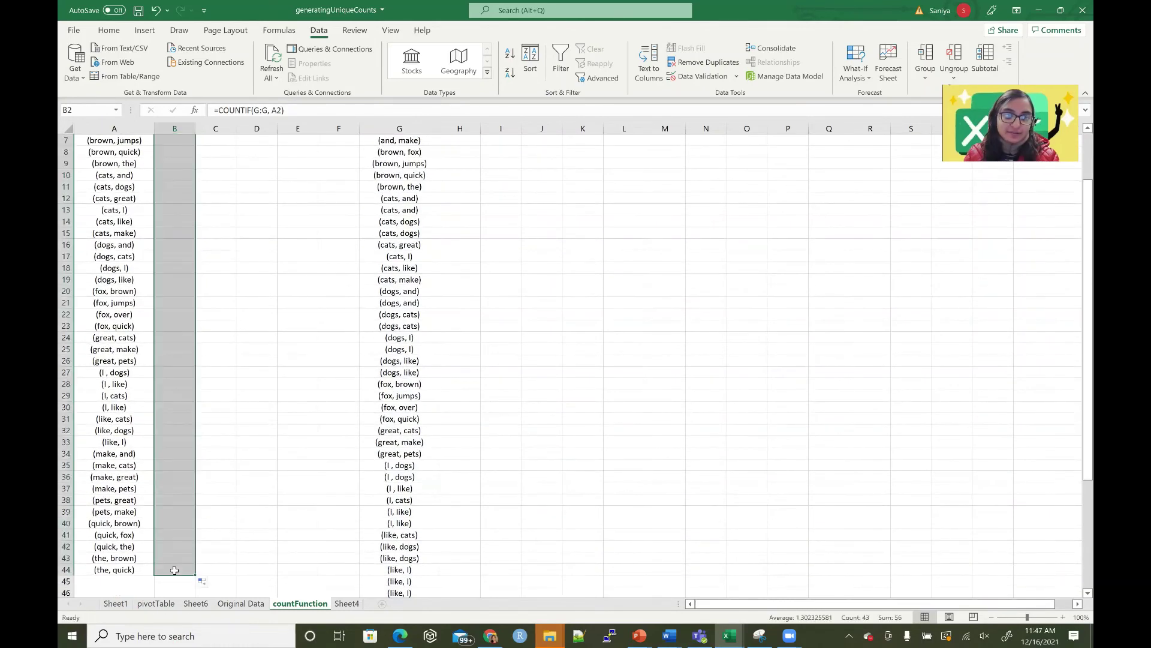
click(175, 570)
scroll(174, 558, up, 2)
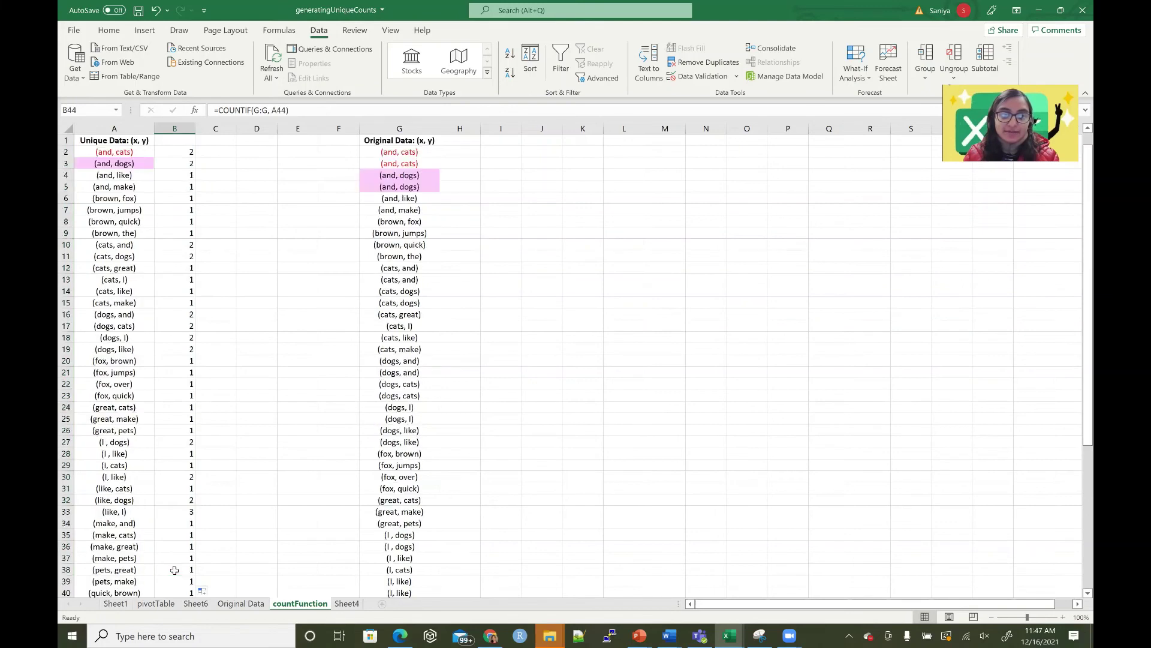
- Enter the header 'Counts' in B1 and check the filled formula in B3
click(173, 140)
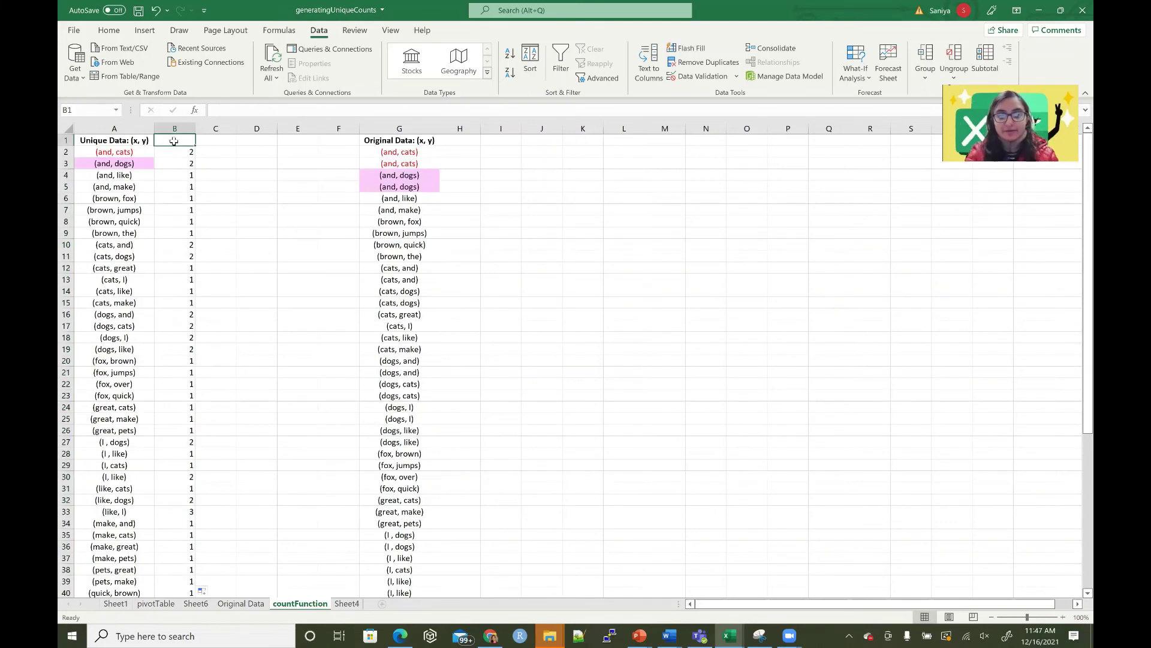
text(Counts)
key(Return)
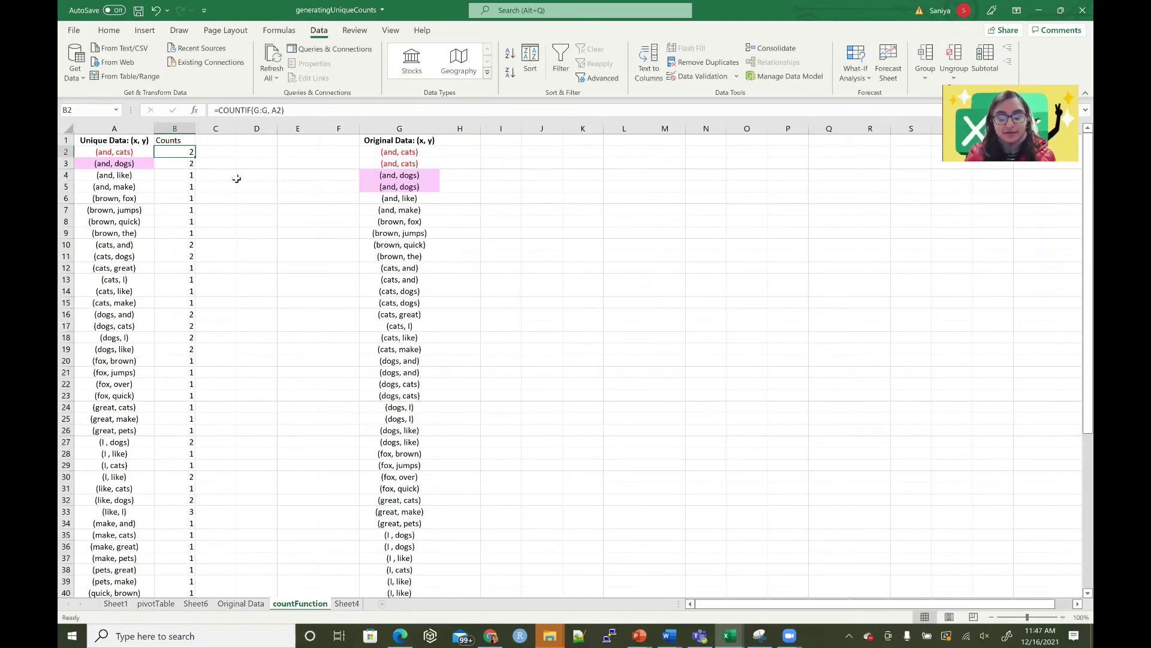
key(Down)
click(268, 110)
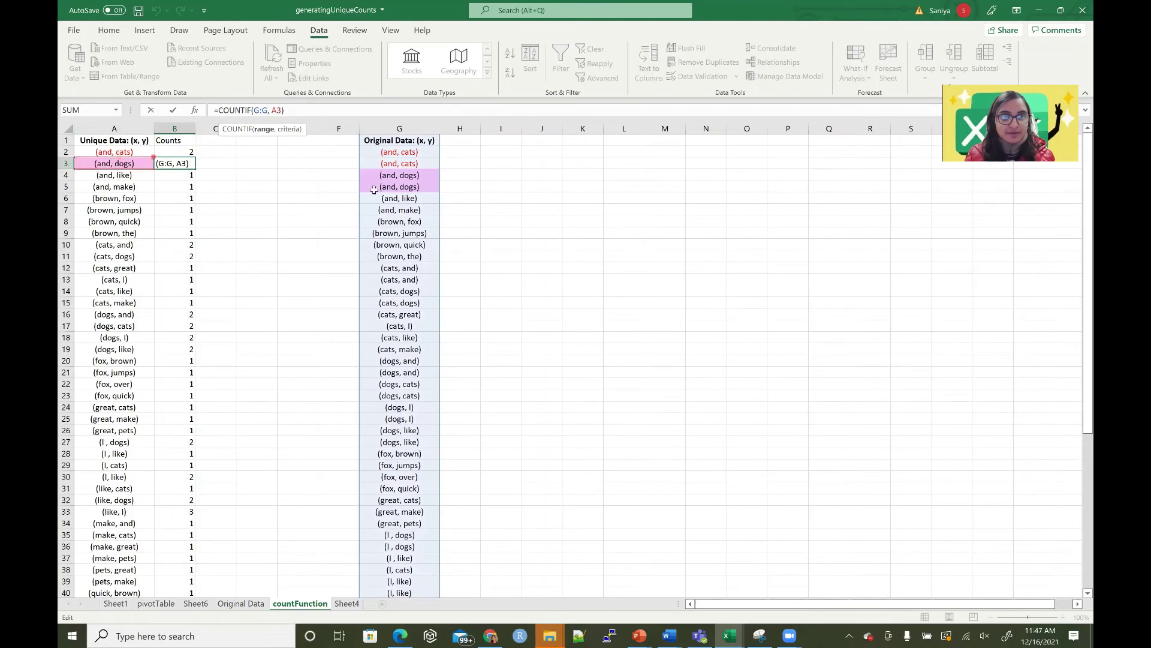
key(Return)
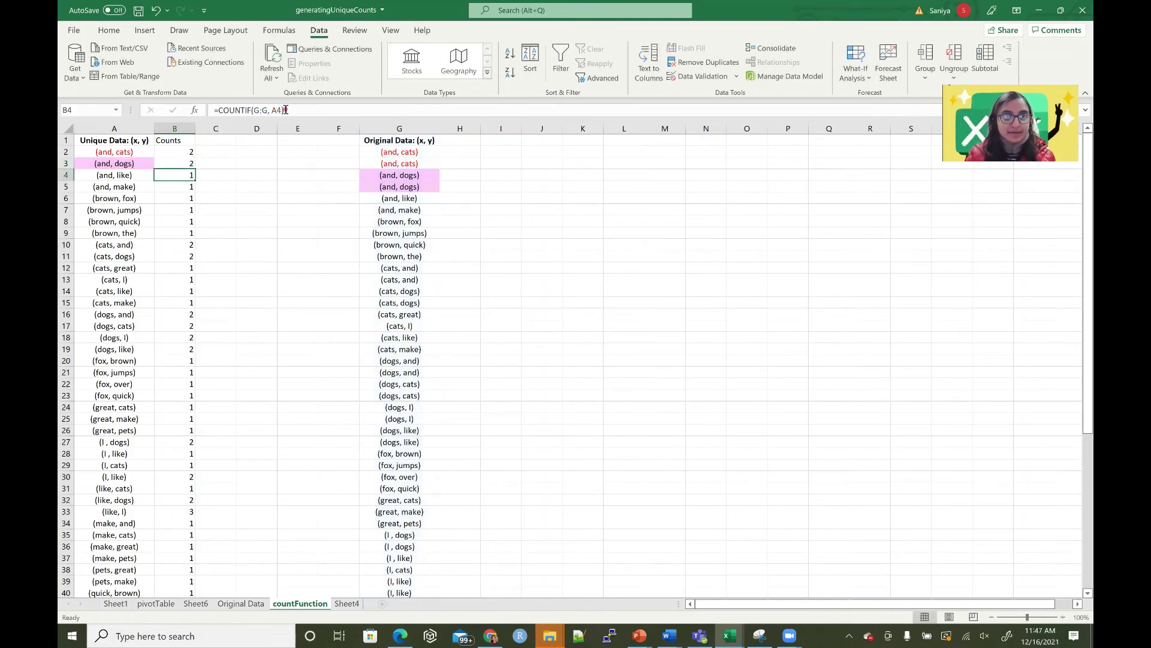
click(286, 109)
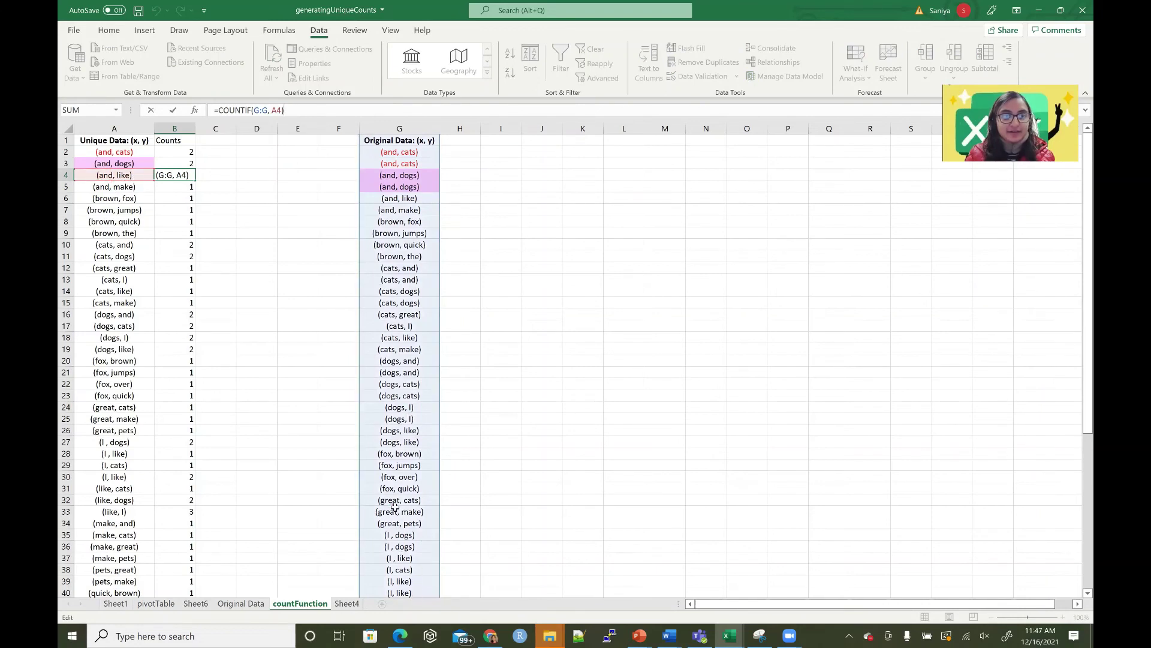
key(Return)
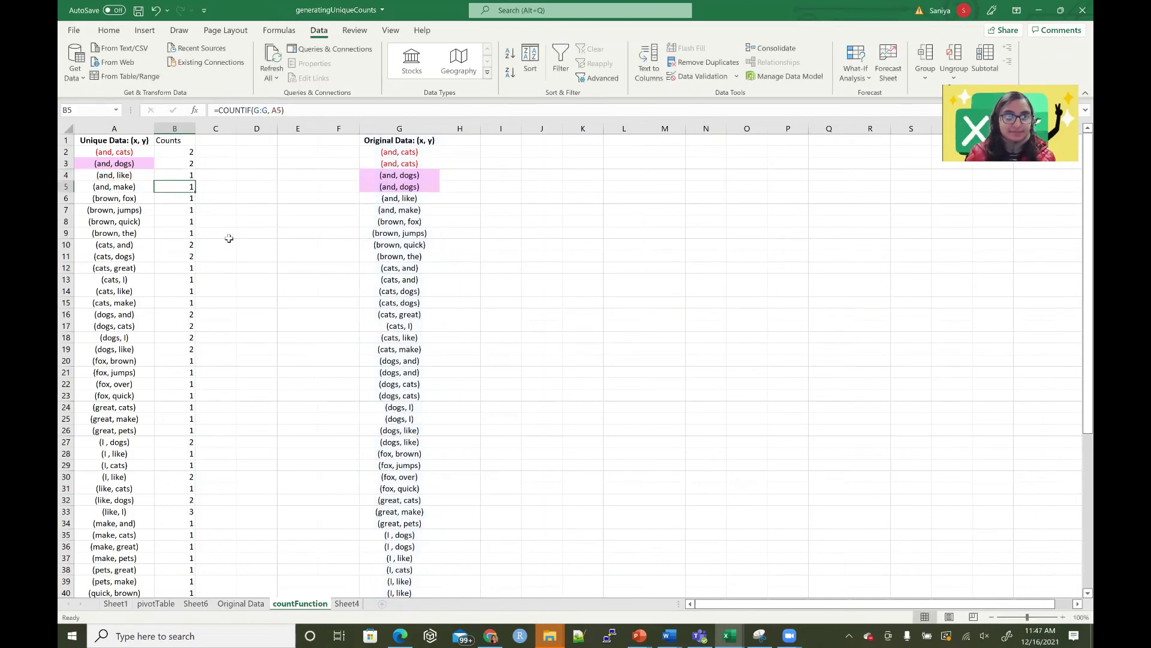
click(302, 106)
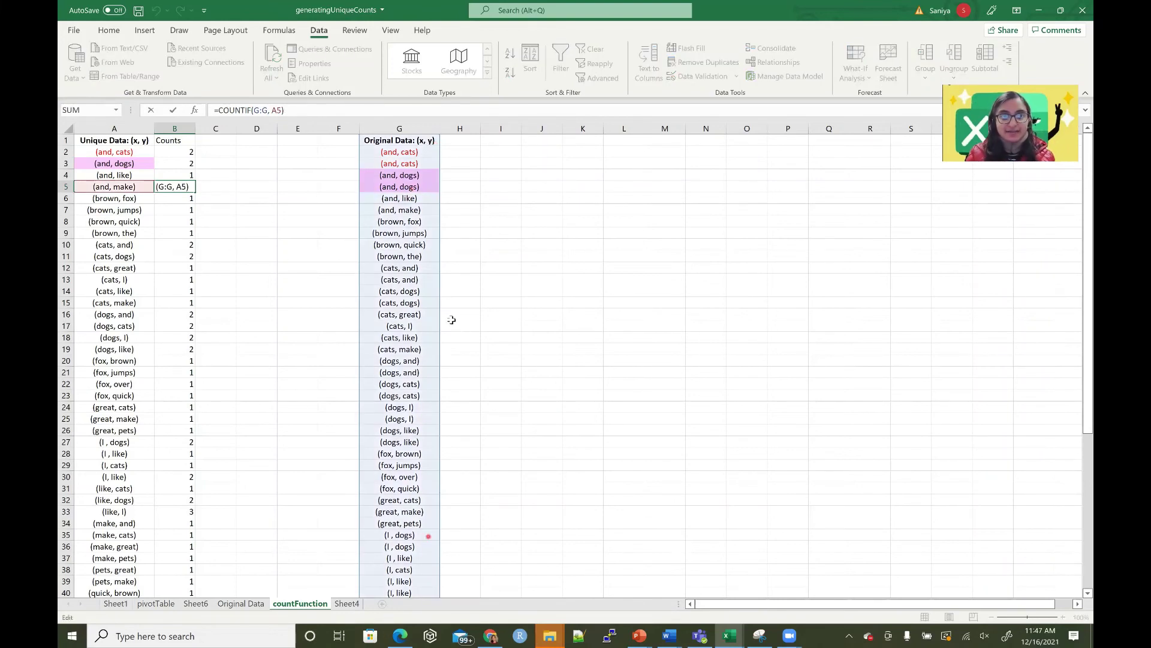
key(Return)
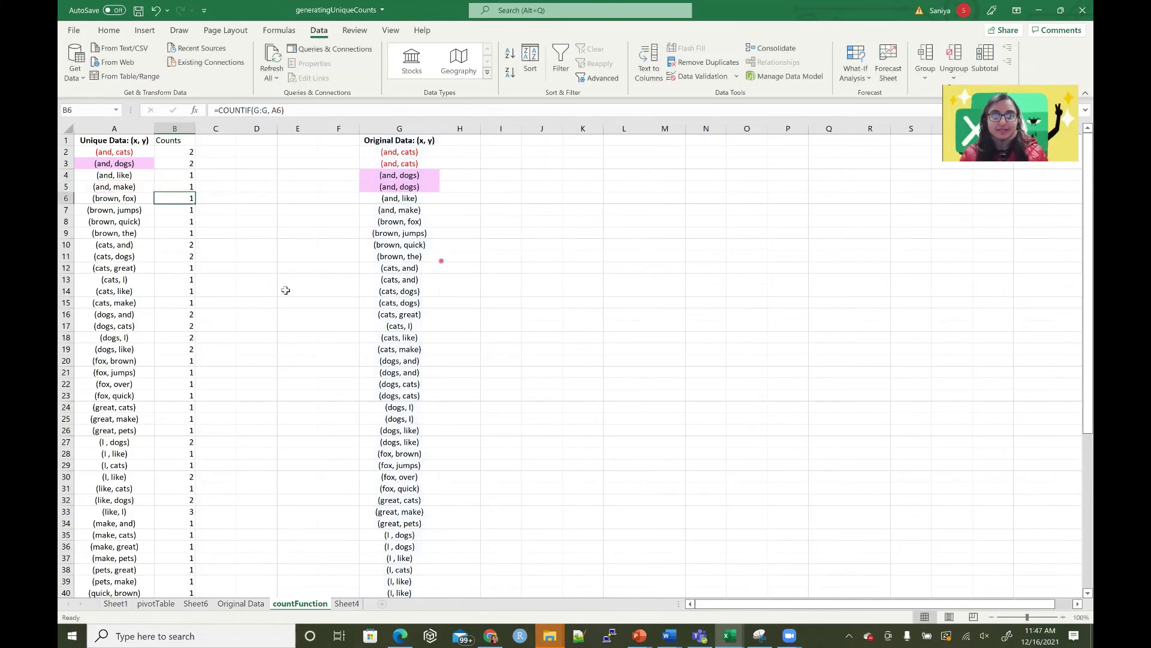
scroll(608, 542, down, 5)
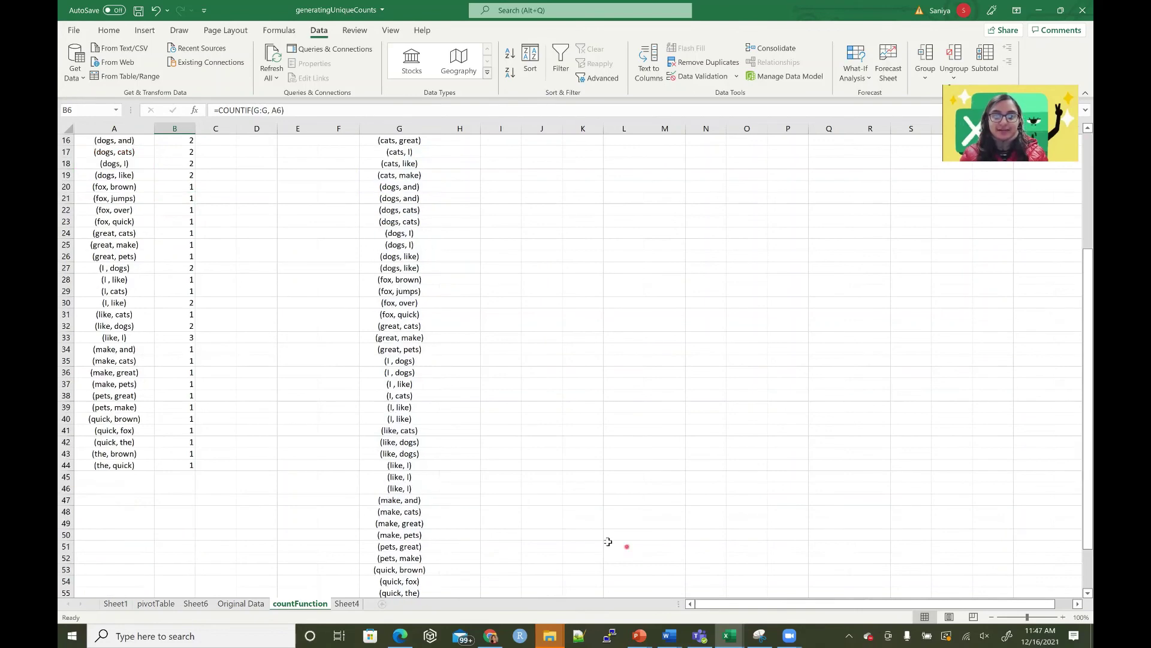